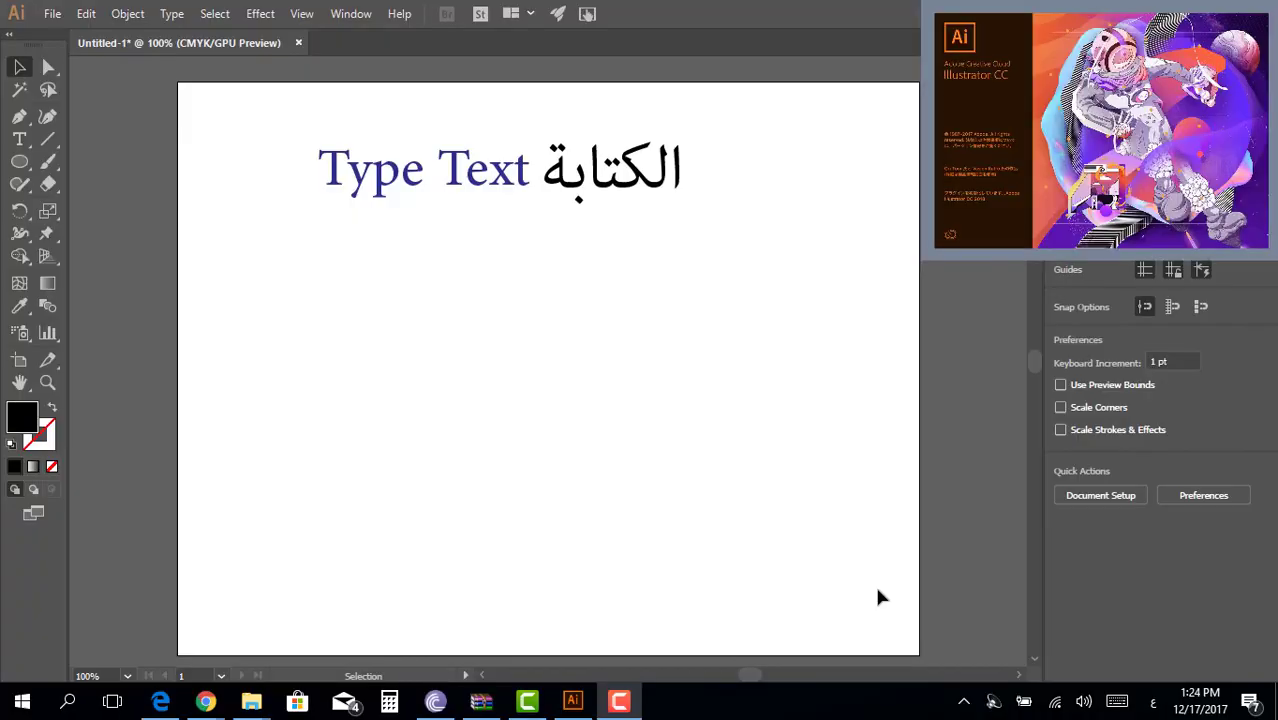
- Start a text object and type Arabic text, ending with بسم الله الرحمن الرحيم
{"action": "key", "text": "t"}
{"action": "left_click", "coordinate": [598, 345]}
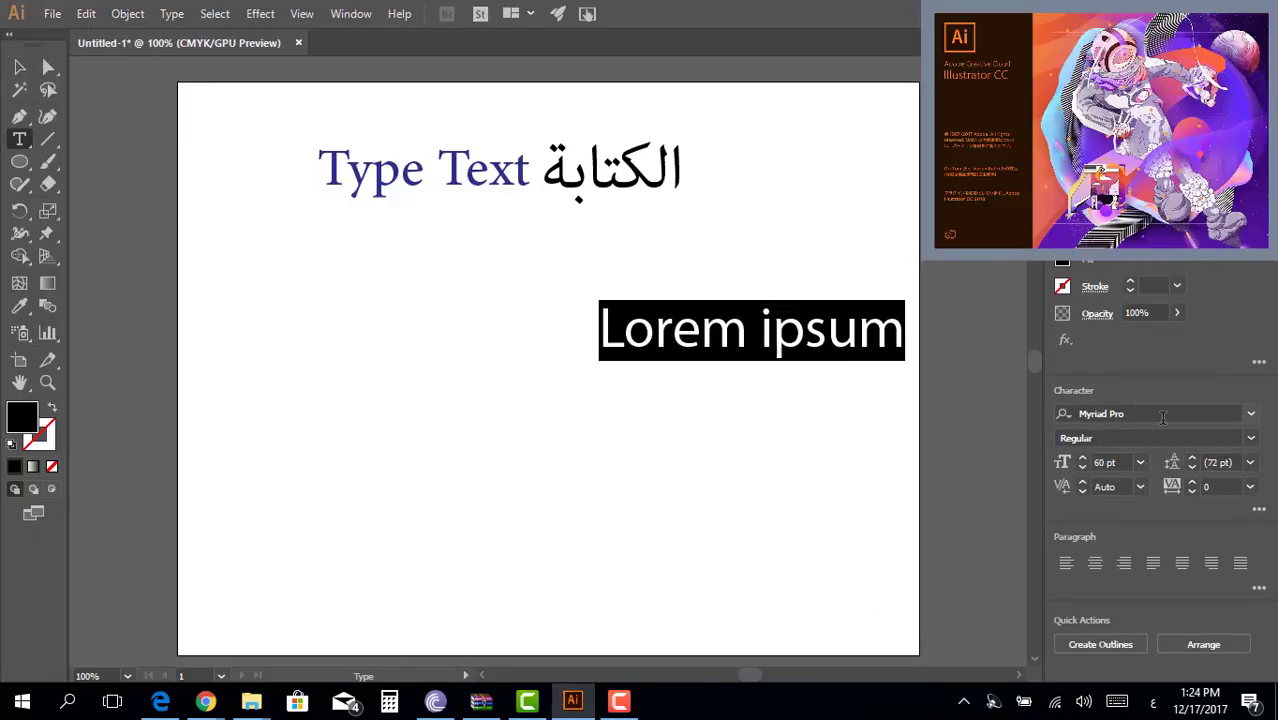
{"action": "type", "text": "بسم"}
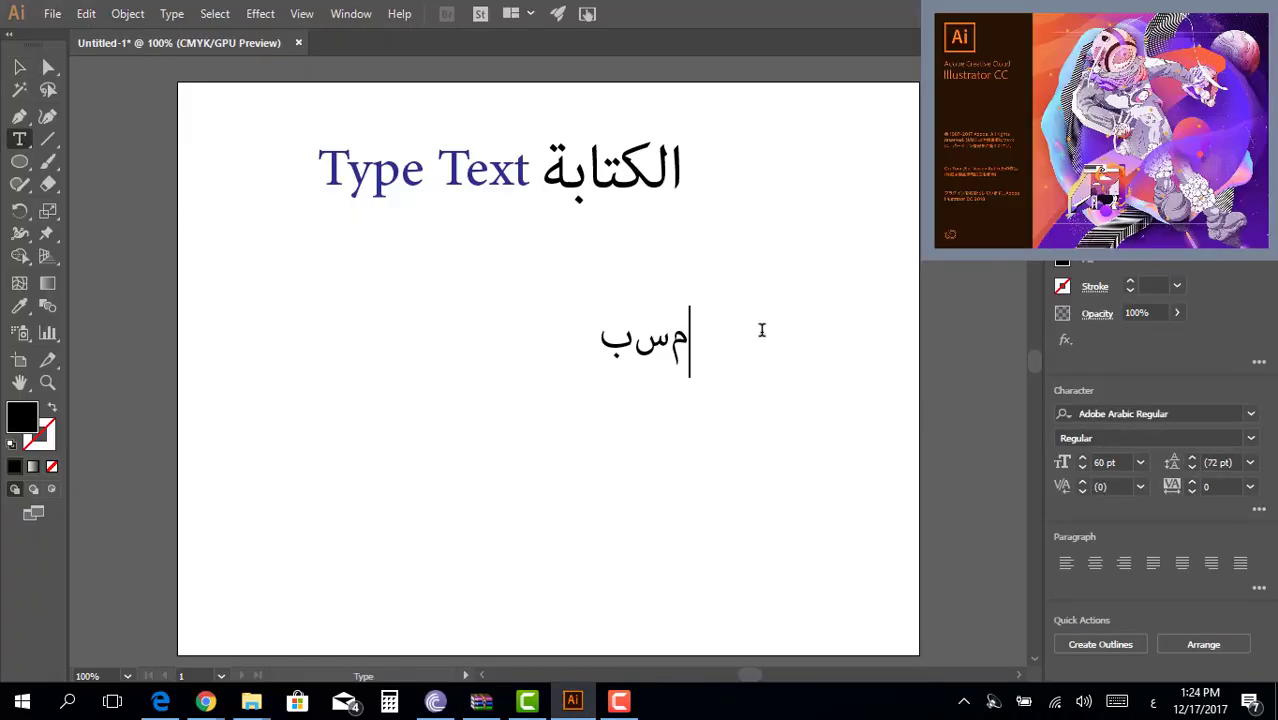
{"action": "key", "text": "BackSpace"}
{"action": "key", "text": "BackSpace"}
{"action": "key", "text": "BackSpace"}
{"action": "left_click", "coordinate": [86, 13]}
{"action": "left_click", "coordinate": [131, 608]}
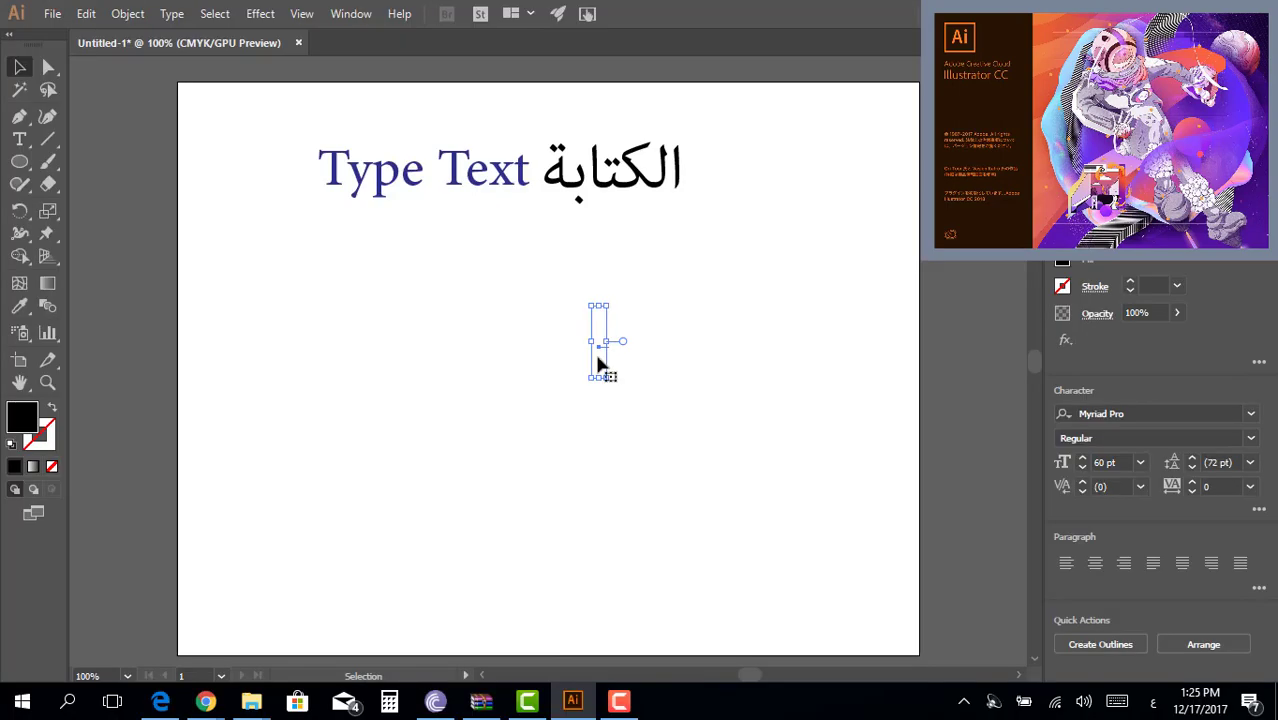
{"action": "type", "text": "بسم"}
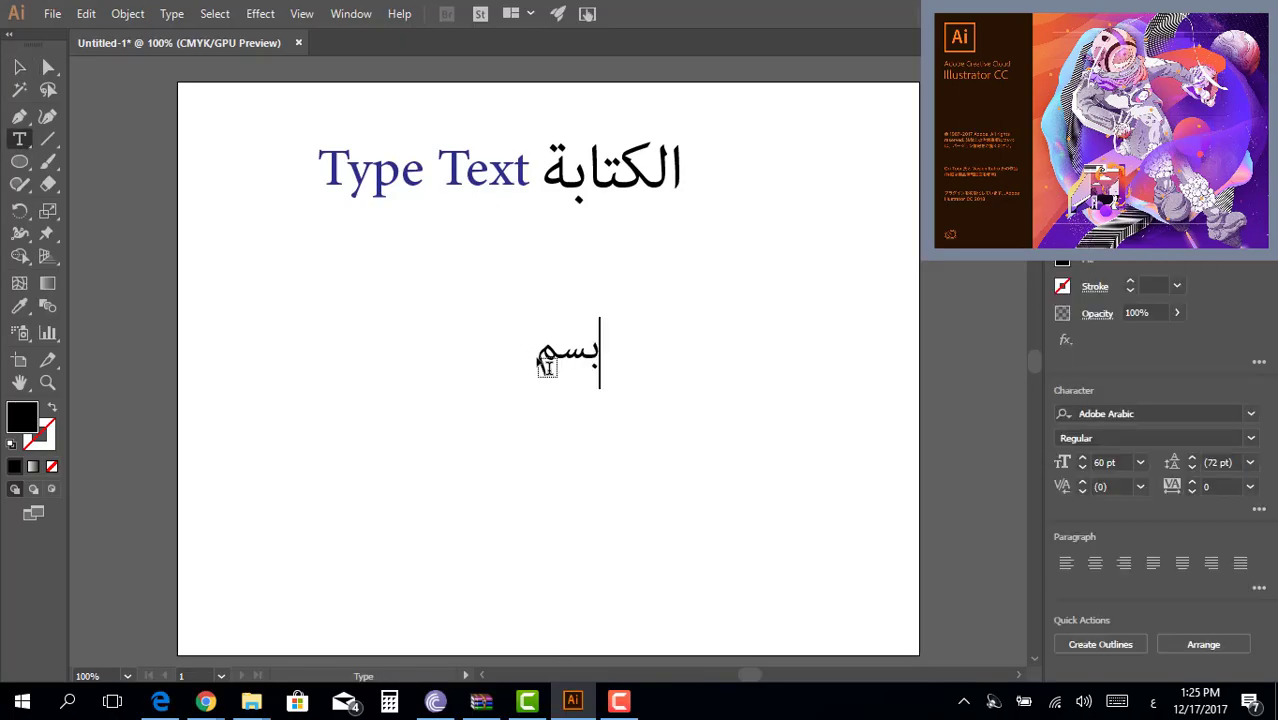
{"action": "type", "text": " الله الرحمن الرحيم"}
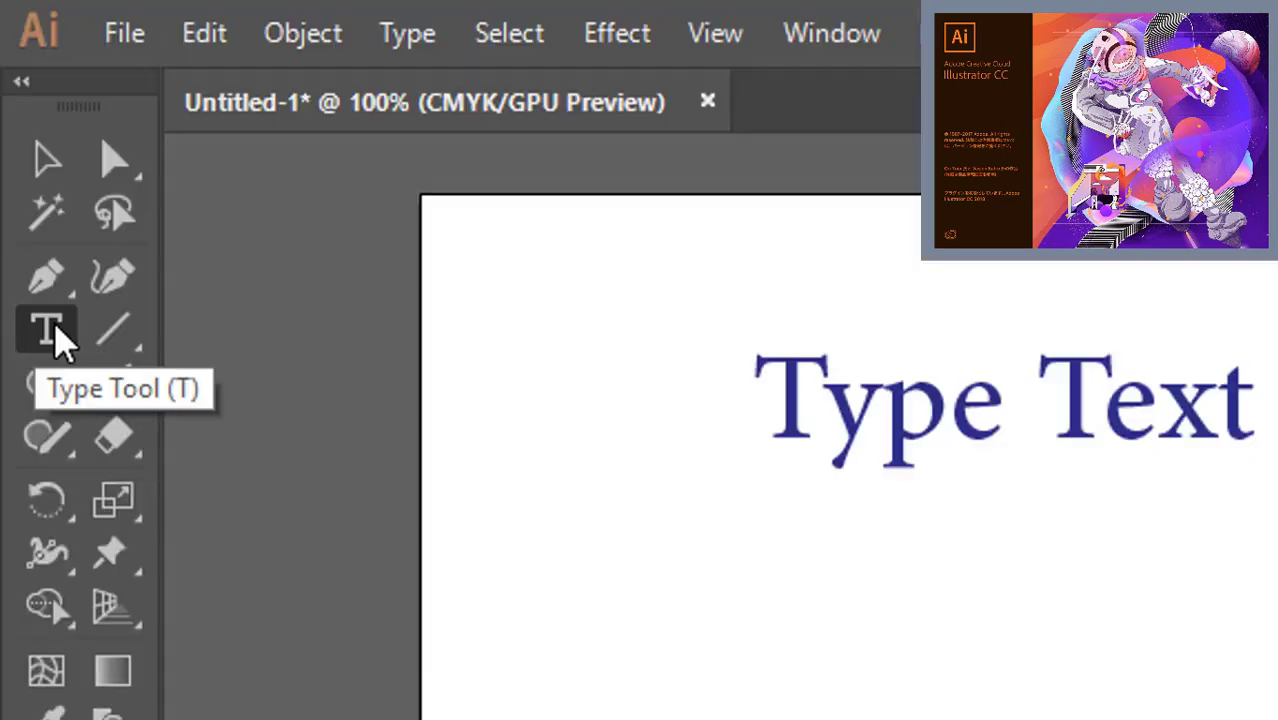
- With the Touch Type tool, move, rotate and rescale the G of Graphic Designer
{"action": "left_click_drag", "start_coordinate": [21, 141], "coordinate": [151, 162]}
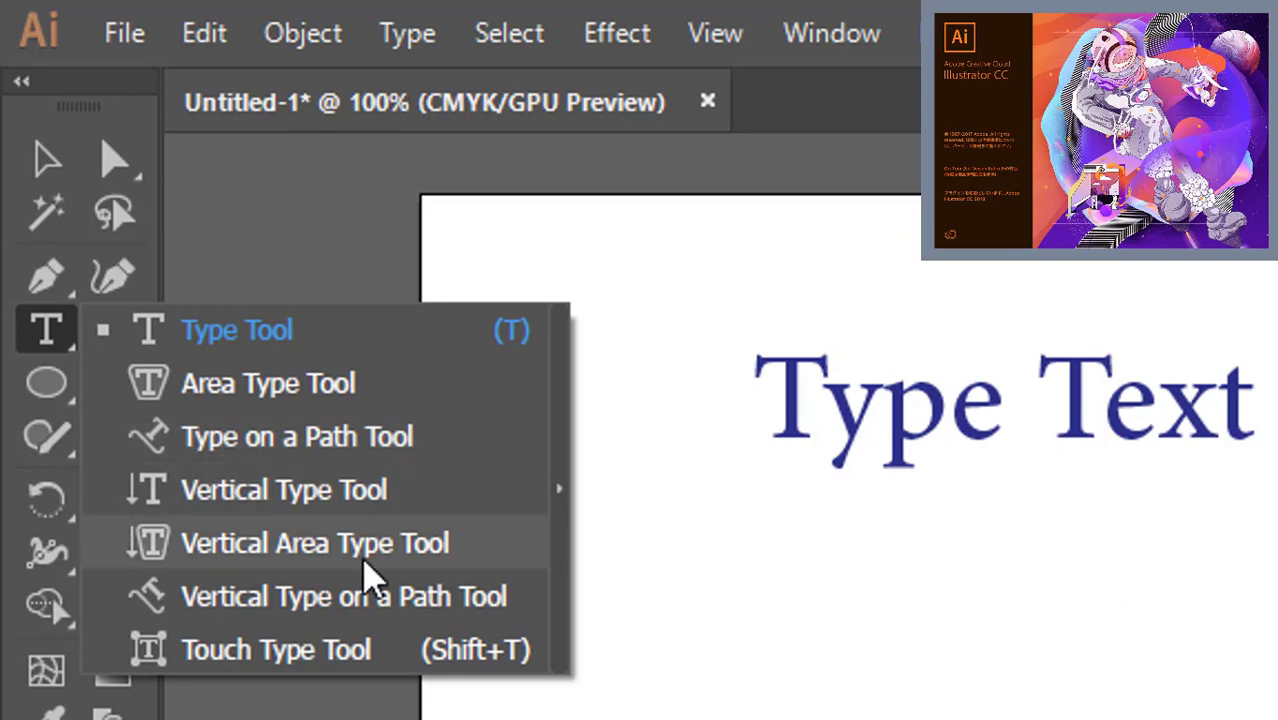
{"action": "left_click_drag", "start_coordinate": [350, 383], "coordinate": [260, 650]}
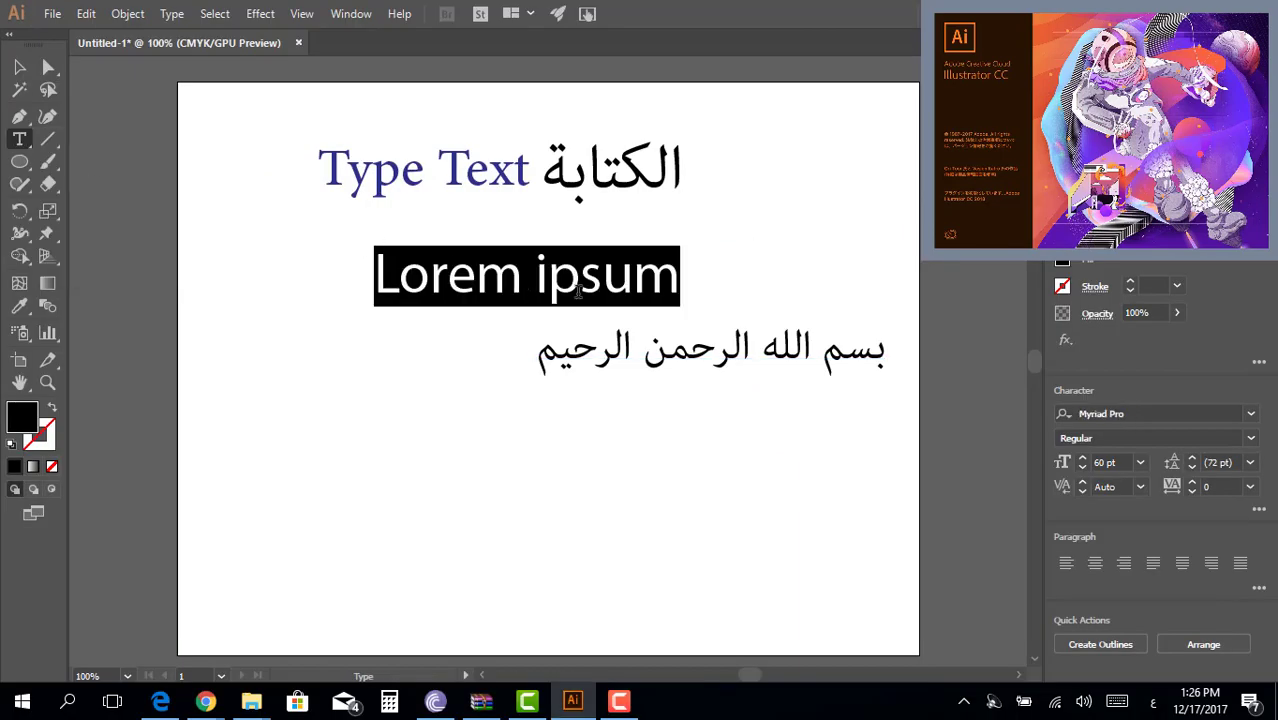
{"action": "key", "text": "shift+t"}
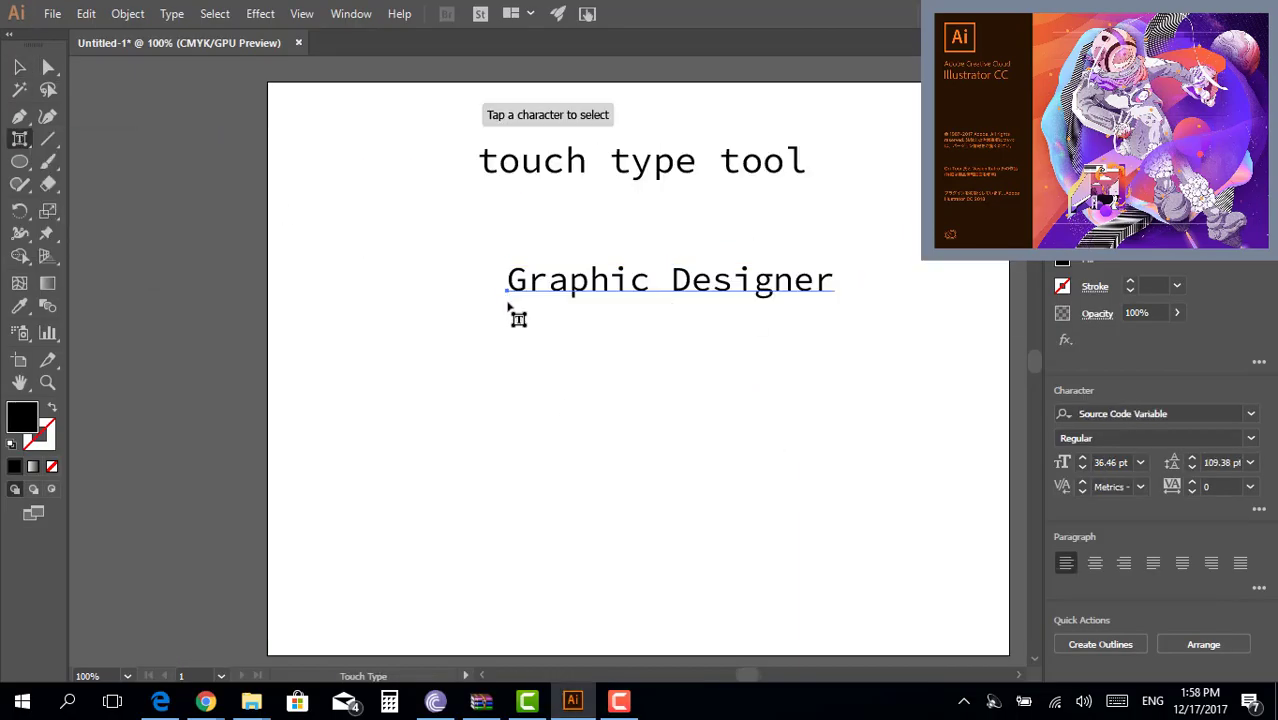
{"action": "left_click", "coordinate": [522, 285]}
{"action": "mouse_move", "coordinate": [524, 257]}
{"action": "left_mouse_down"}
{"action": "mouse_move", "coordinate": [448, 377]}
{"action": "mouse_move", "coordinate": [599, 357]}
{"action": "left_mouse_up"}
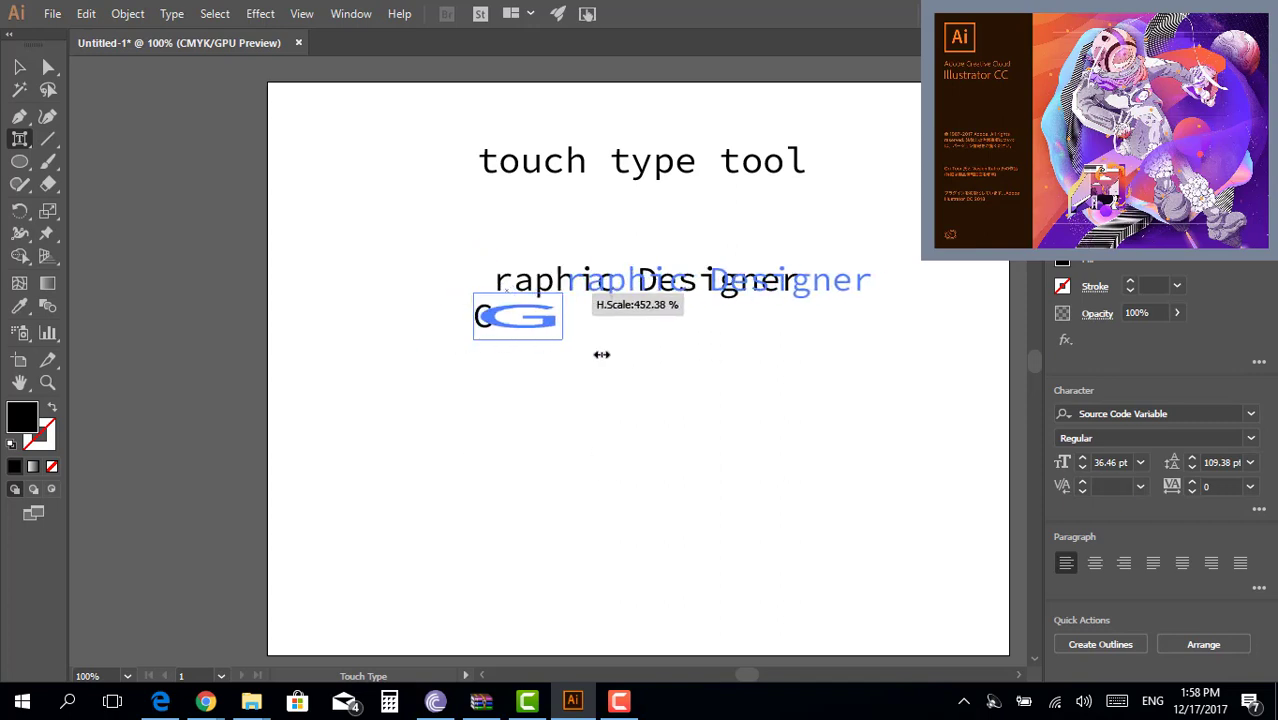
{"action": "left_click_drag", "start_coordinate": [470, 330], "coordinate": [542, 382]}
{"action": "left_click_drag", "start_coordinate": [517, 333], "coordinate": [442, 277]}
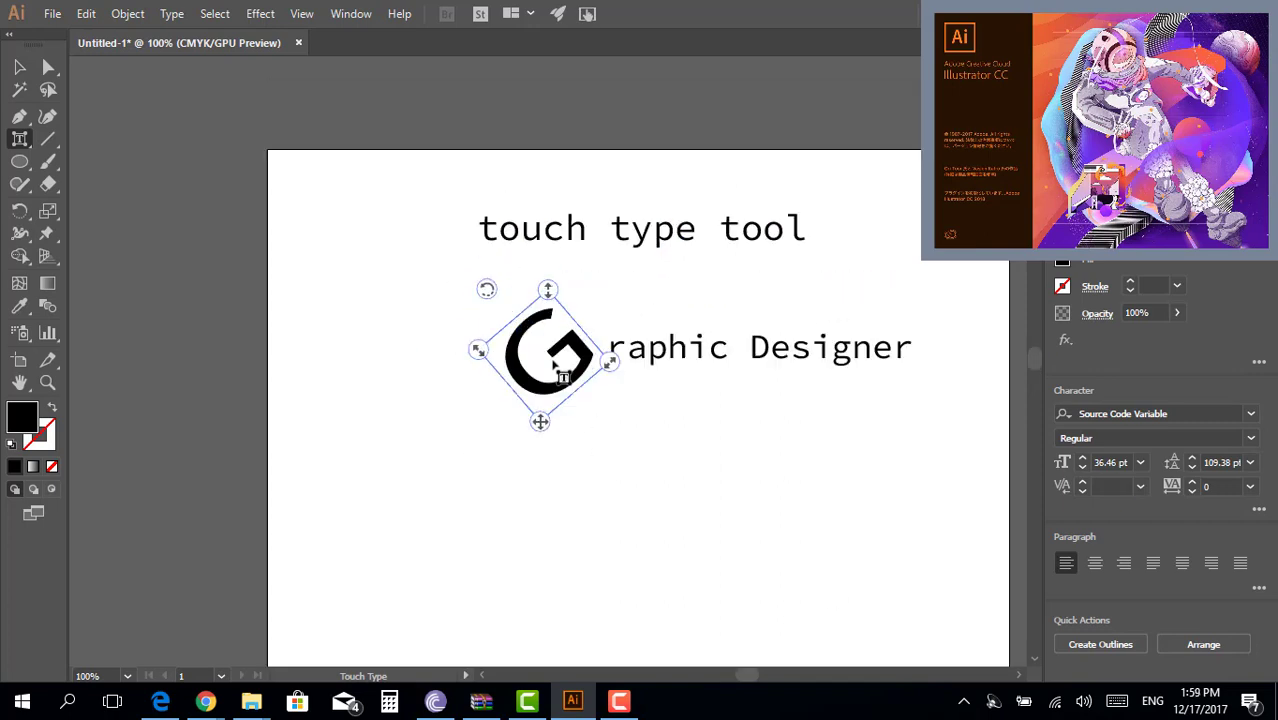
- Enlarge the D of Designer and return to the Selection tool
{"action": "left_click", "coordinate": [765, 347]}
{"action": "left_click_drag", "start_coordinate": [737, 323], "coordinate": [737, 288]}
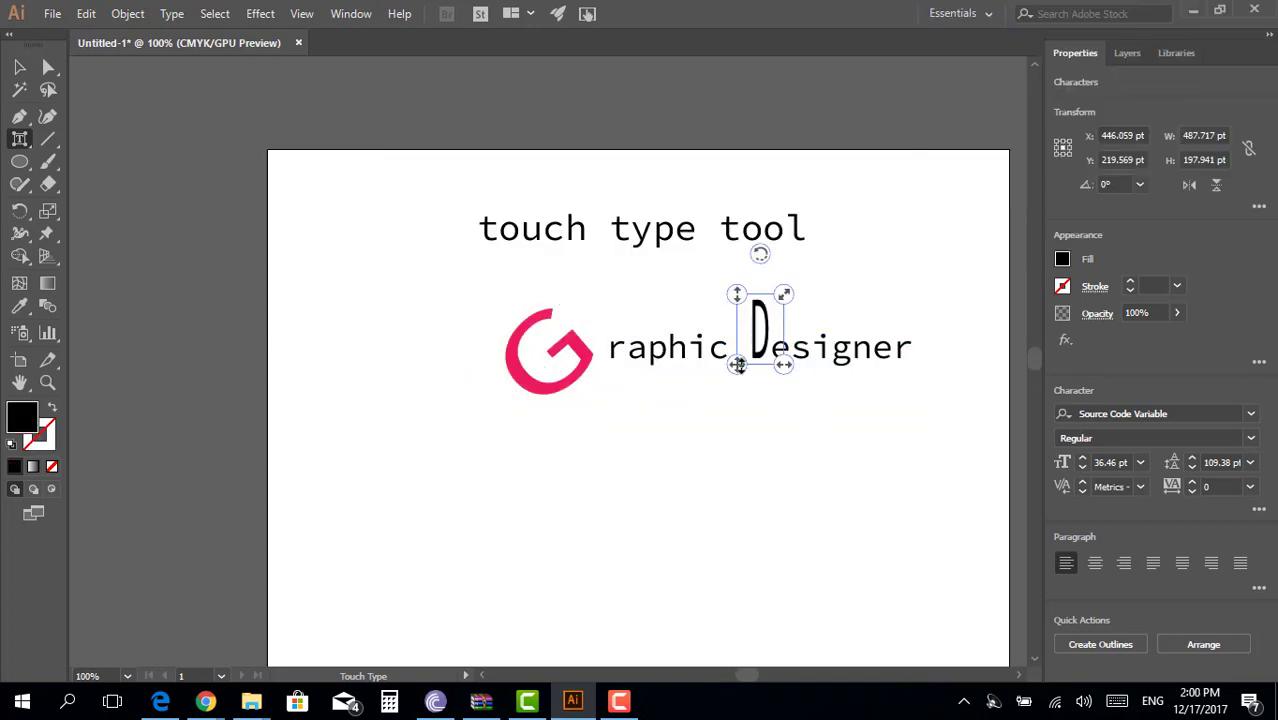
{"action": "left_click_drag", "start_coordinate": [785, 371], "coordinate": [830, 371]}
{"action": "key", "text": "v"}
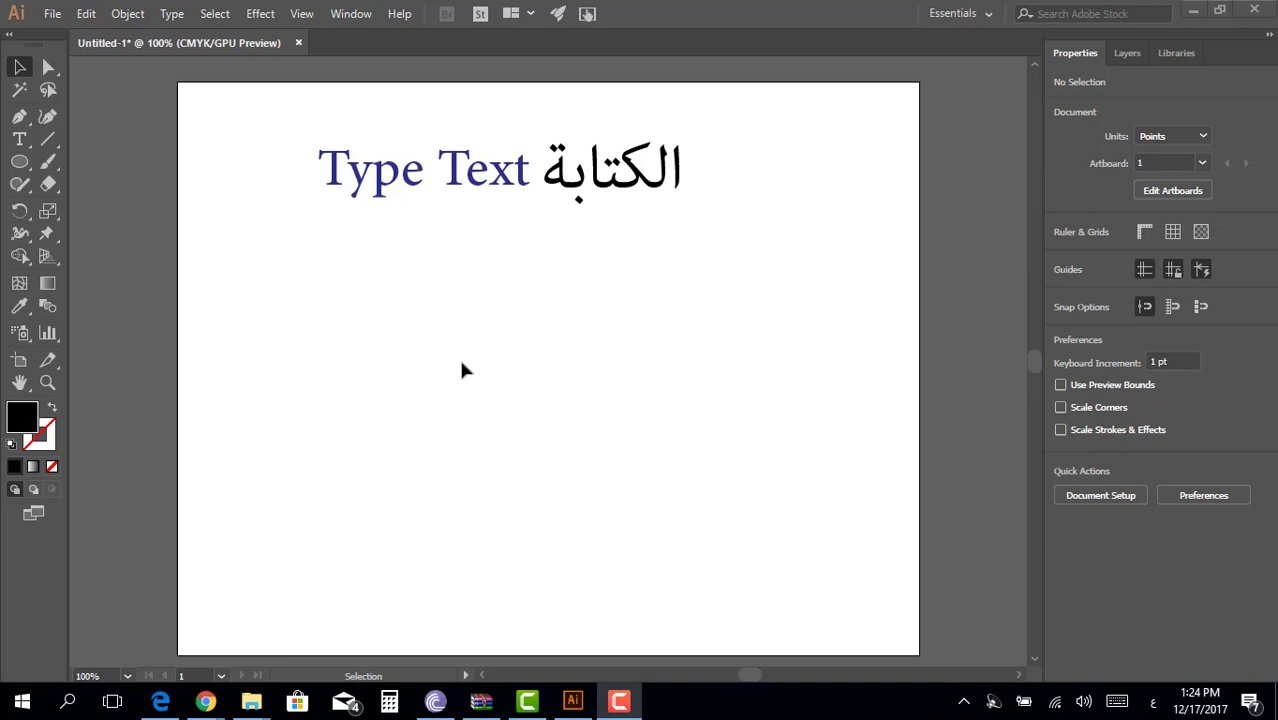
- Place a 60 pt text object below the heading, type بسم, then delete it
{"action": "left_click", "coordinate": [19, 139]}
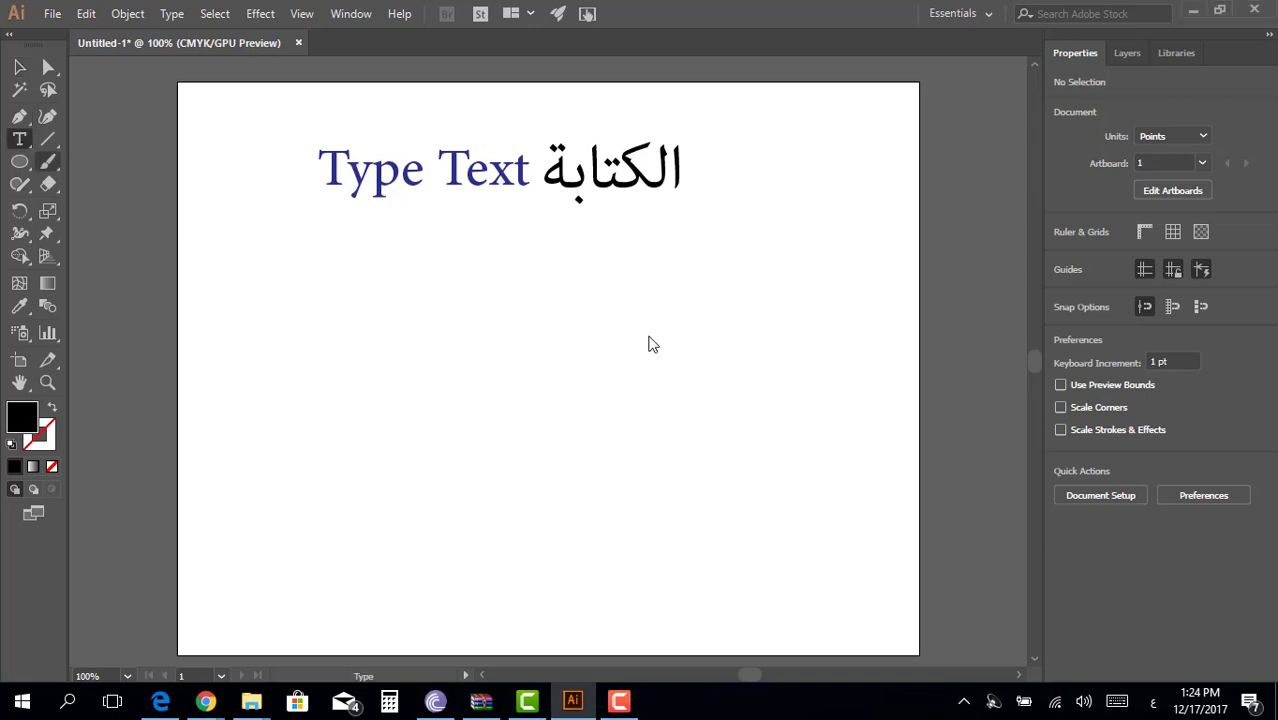
{"action": "left_click", "coordinate": [600, 352]}
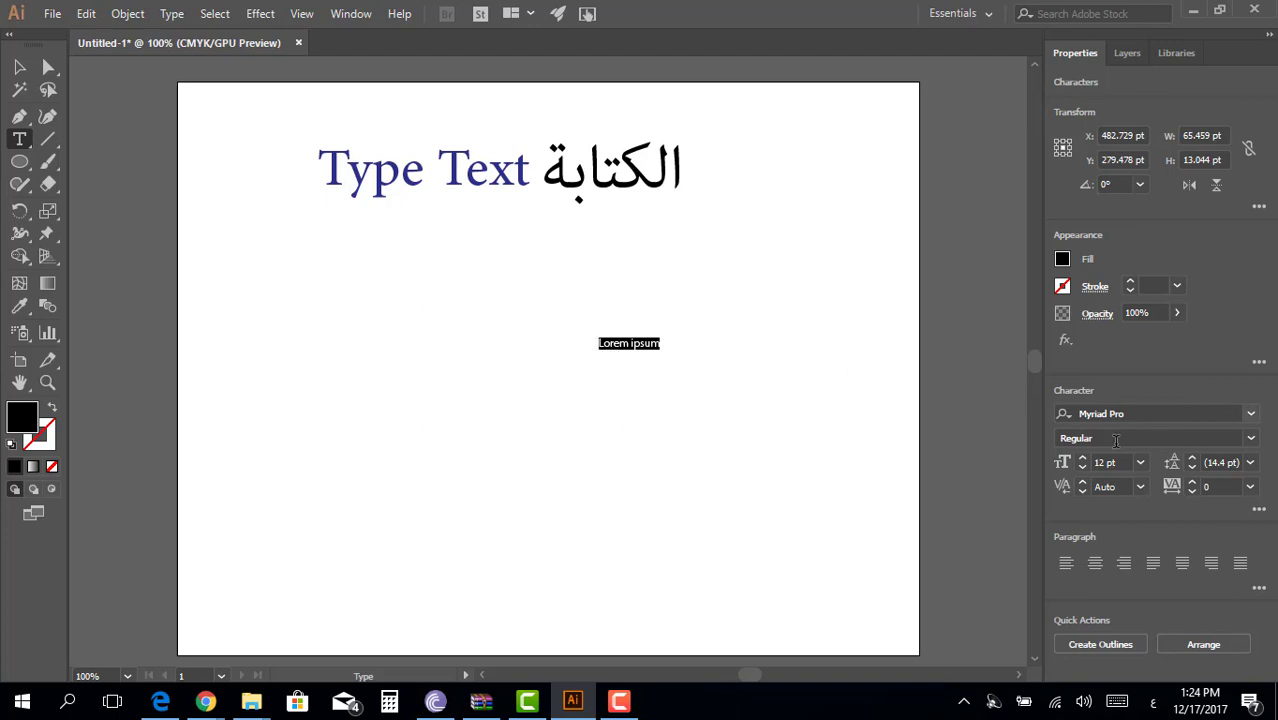
{"action": "left_click", "coordinate": [1141, 461]}
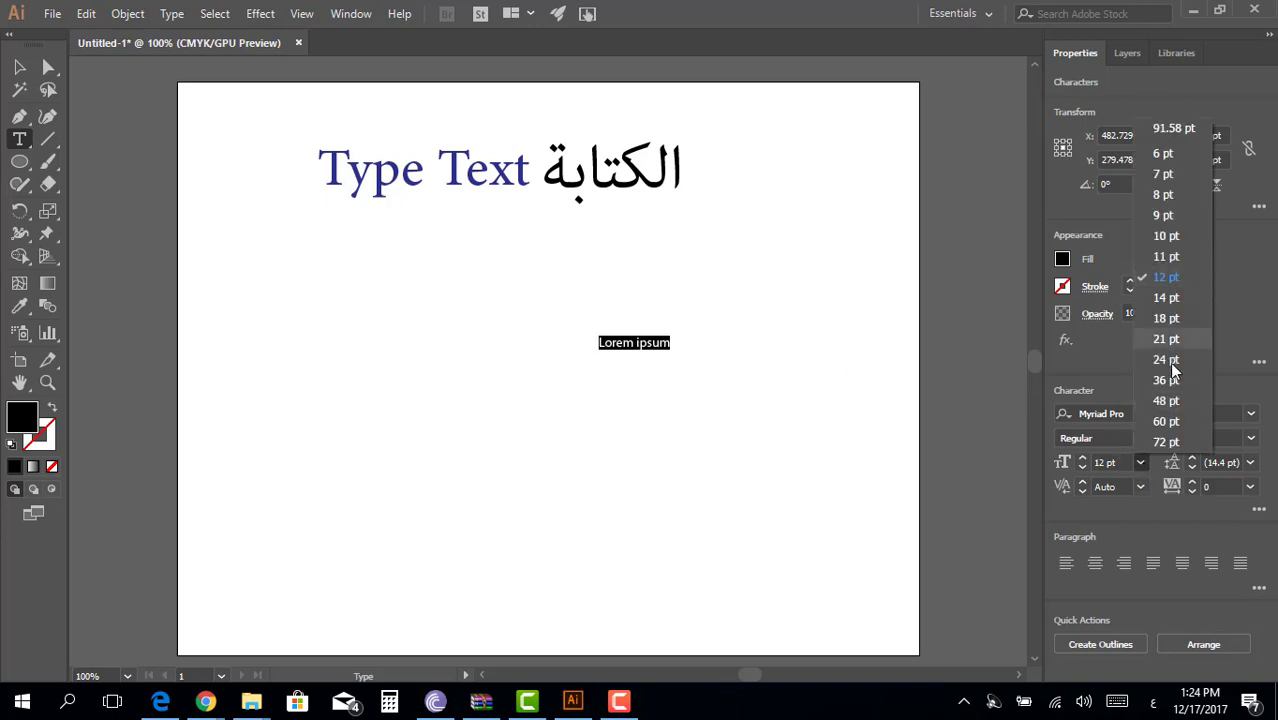
{"action": "left_click", "coordinate": [1161, 420]}
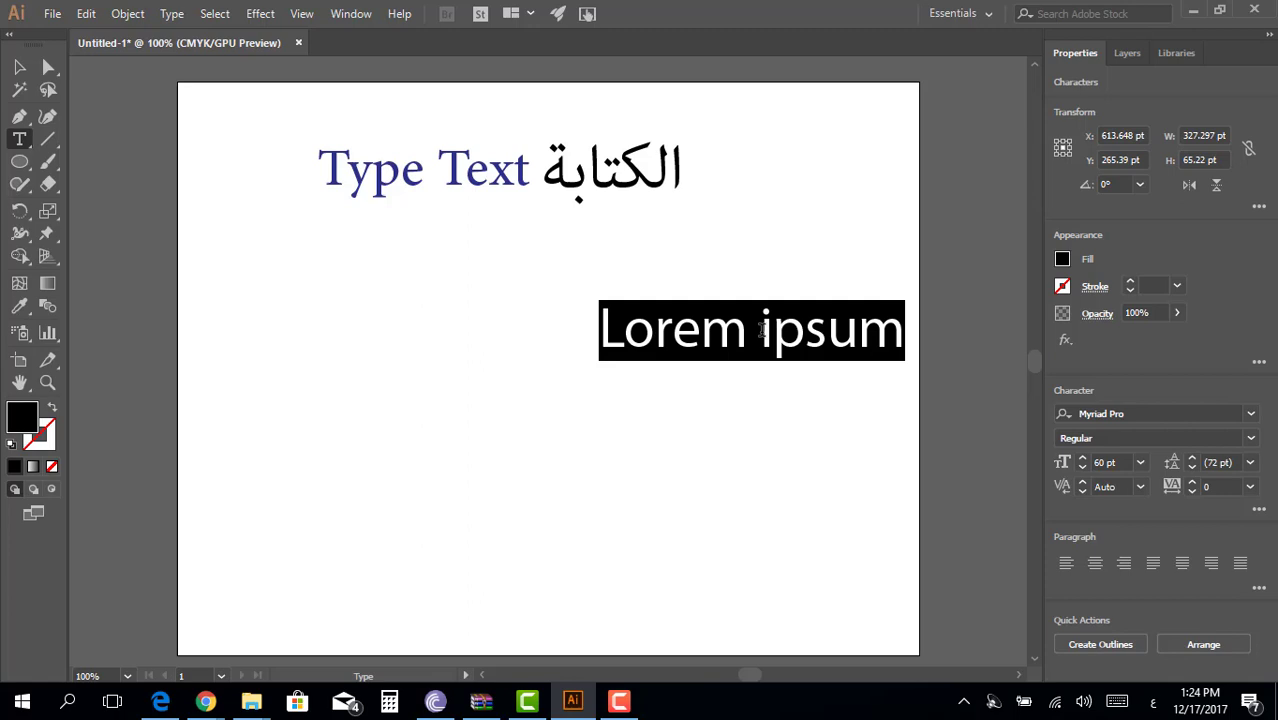
{"action": "type", "text": "بس"}
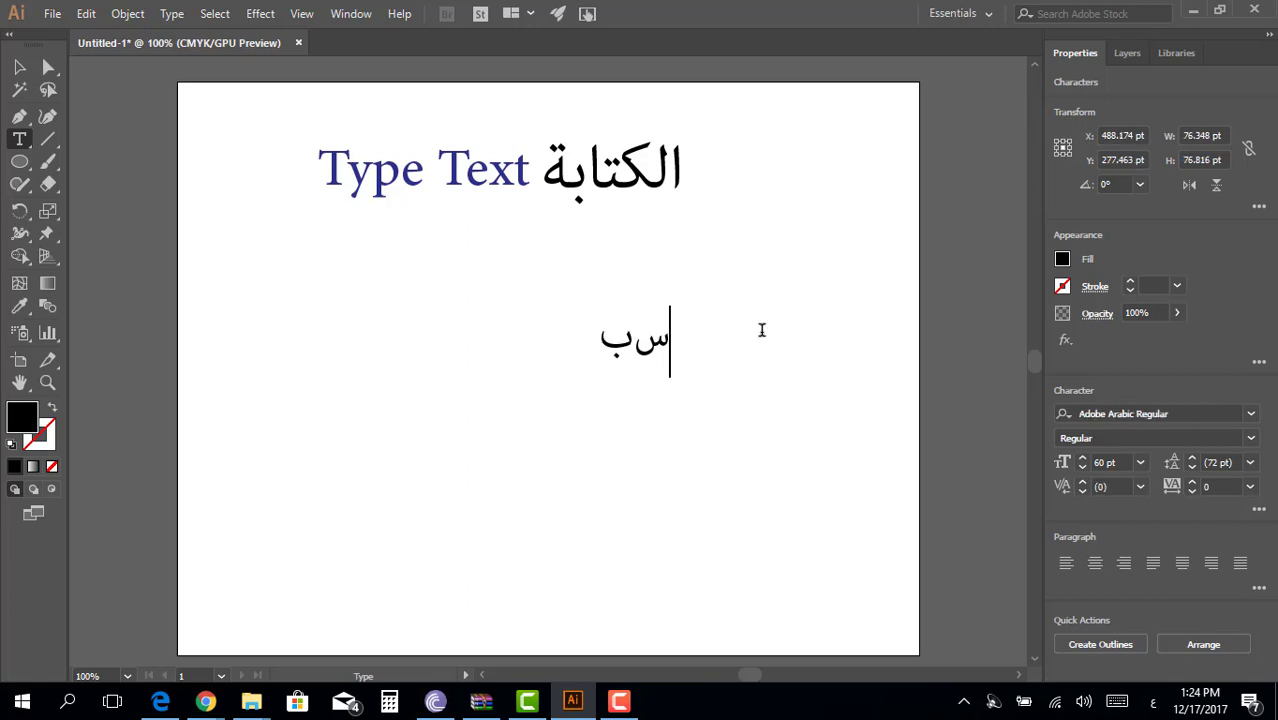
{"action": "type", "text": "م"}
{"action": "key", "text": "BackSpace"}
{"action": "key", "text": "BackSpace"}
{"action": "key", "text": "BackSpace"}
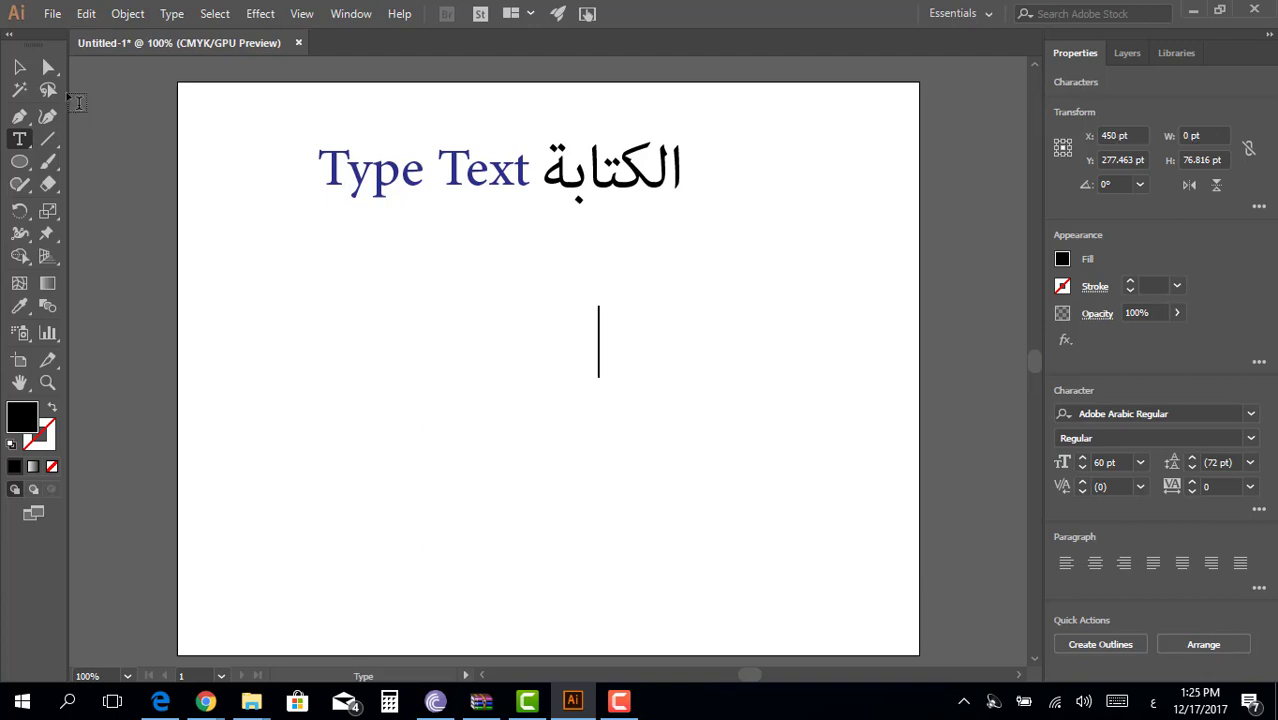
- Check Show Indic Options in Edit > Preferences > Type, then deselect the empty text object
{"action": "left_click", "coordinate": [20, 67]}
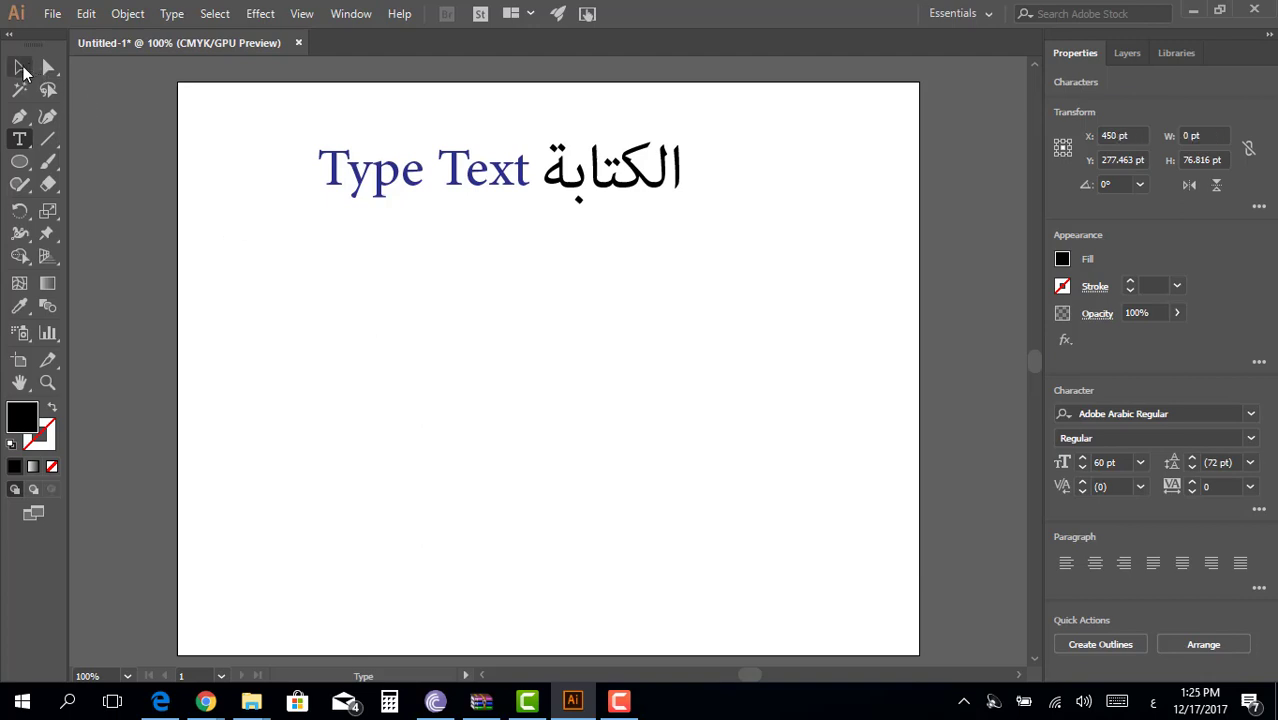
{"action": "left_click", "coordinate": [90, 16]}
{"action": "mouse_move", "coordinate": [131, 610]}
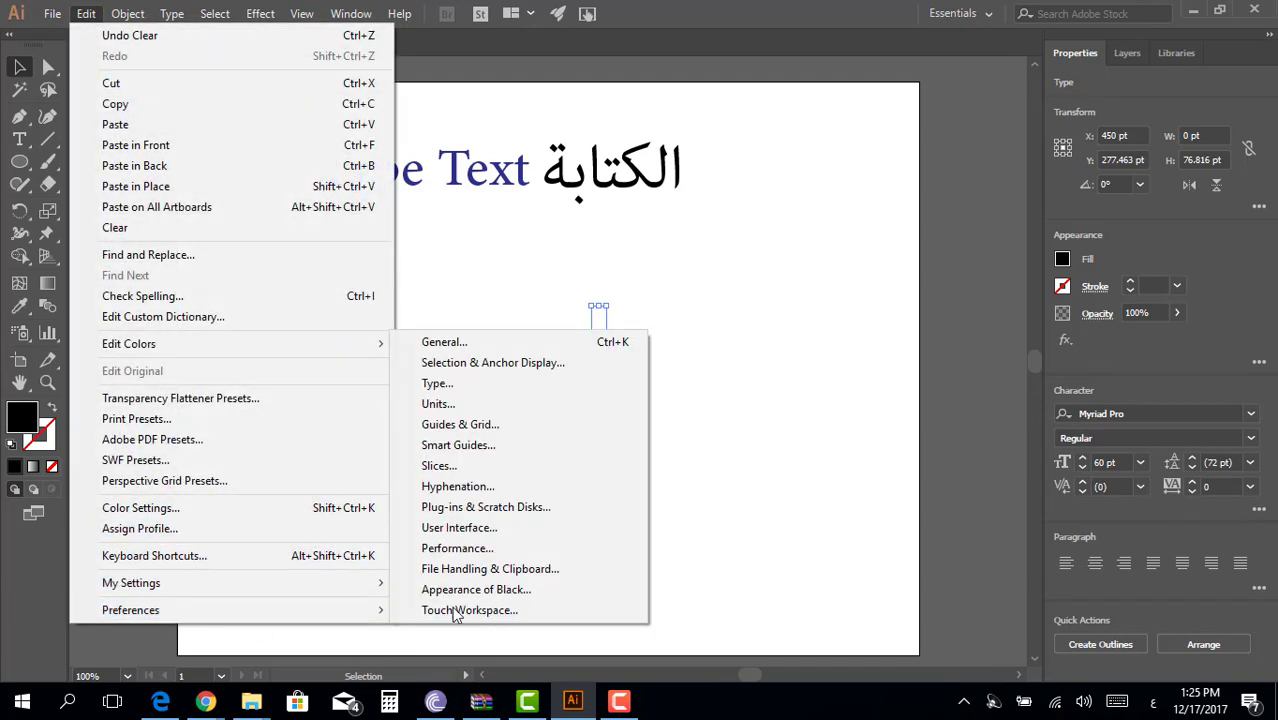
{"action": "left_click", "coordinate": [437, 383]}
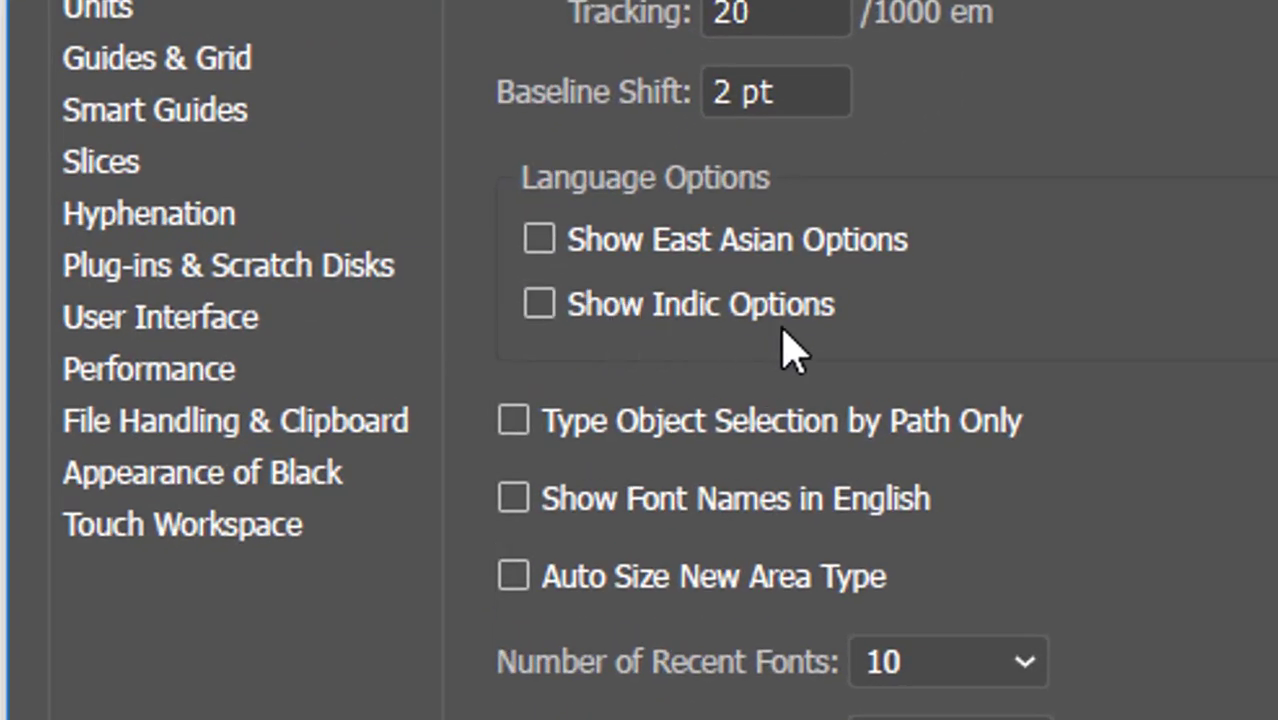
{"action": "left_click", "coordinate": [549, 311]}
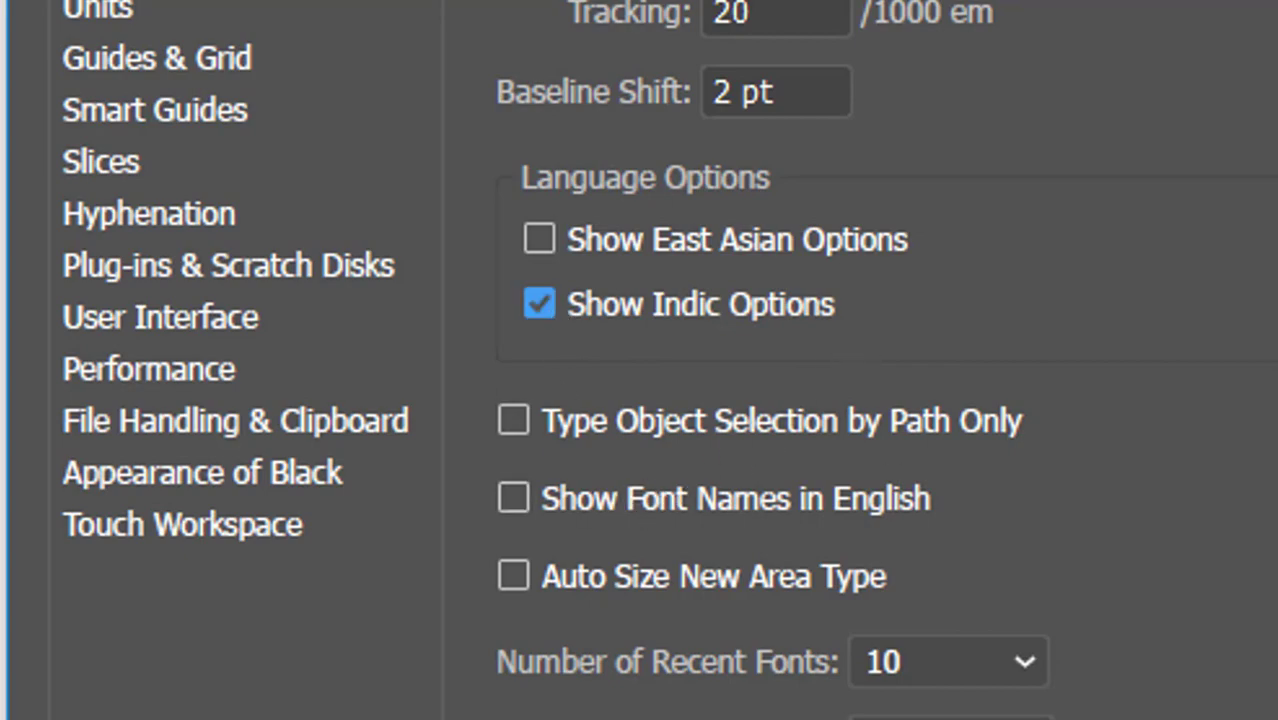
{"action": "key", "text": "Return"}
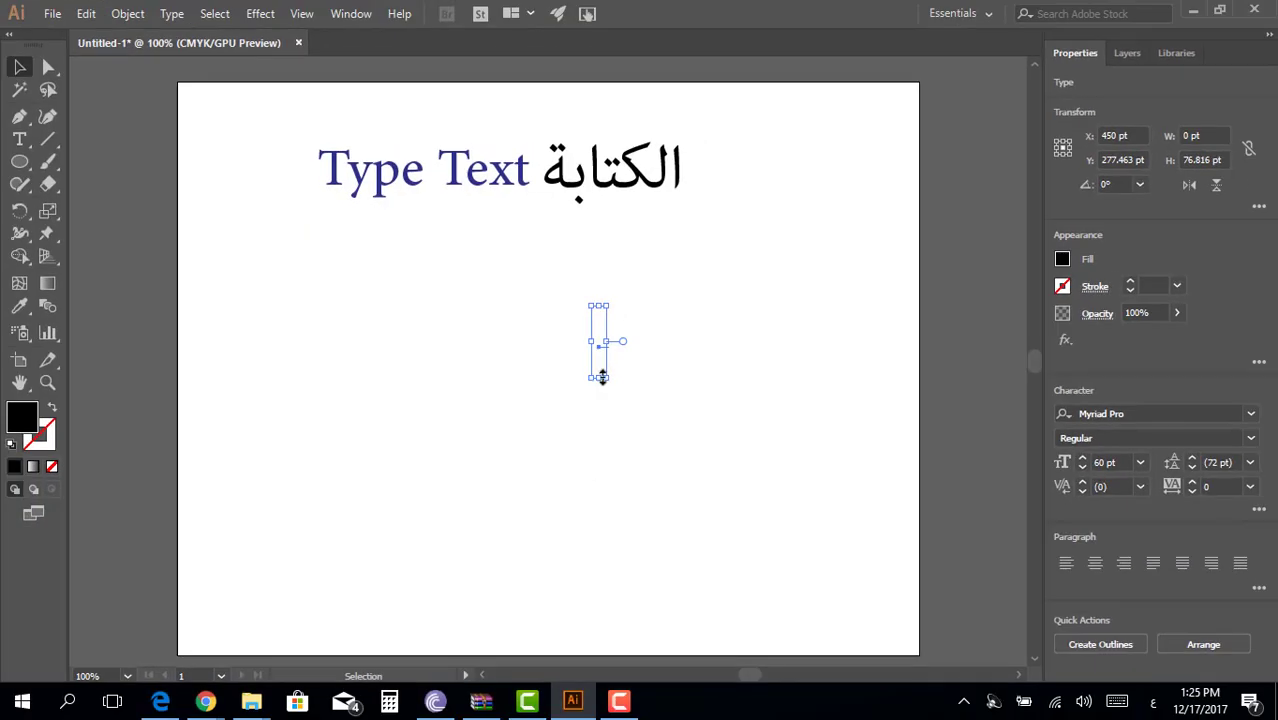
{"action": "left_click", "coordinate": [598, 365]}
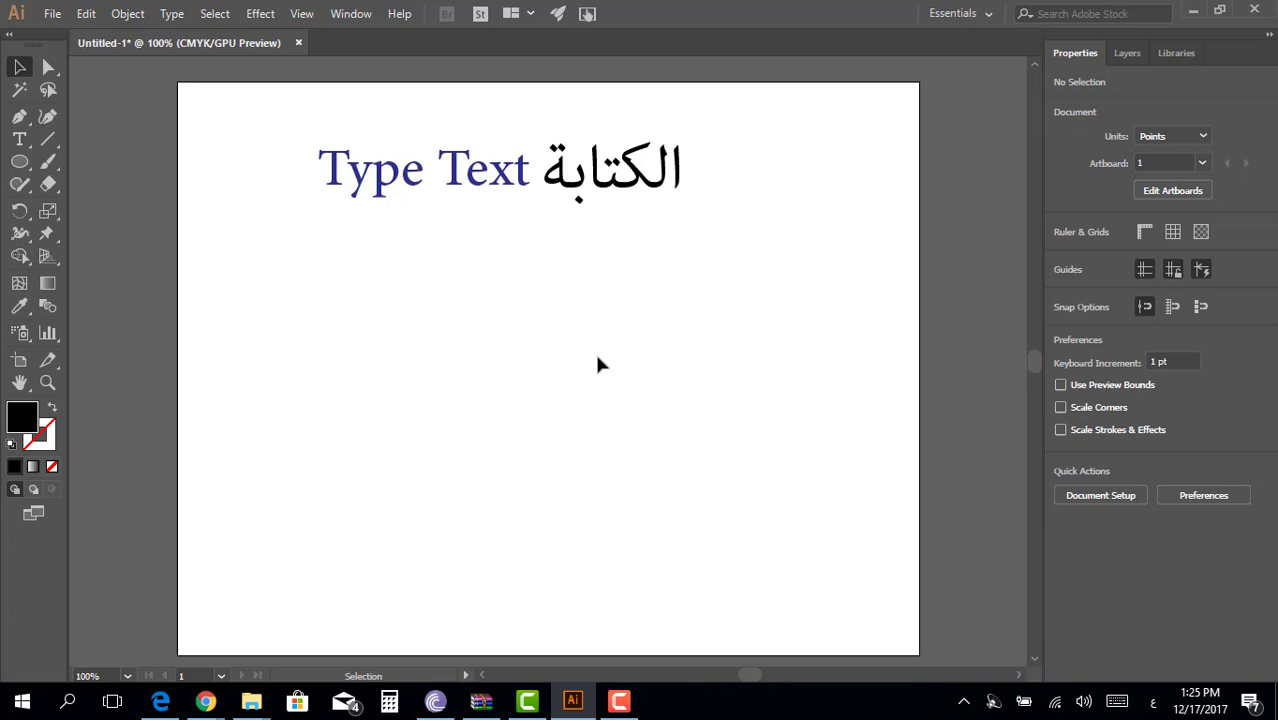
- Place point text below the heading and type بسم الله الرحمن الرحيم
{"action": "left_click", "coordinate": [19, 139]}
{"action": "left_click", "coordinate": [546, 367]}
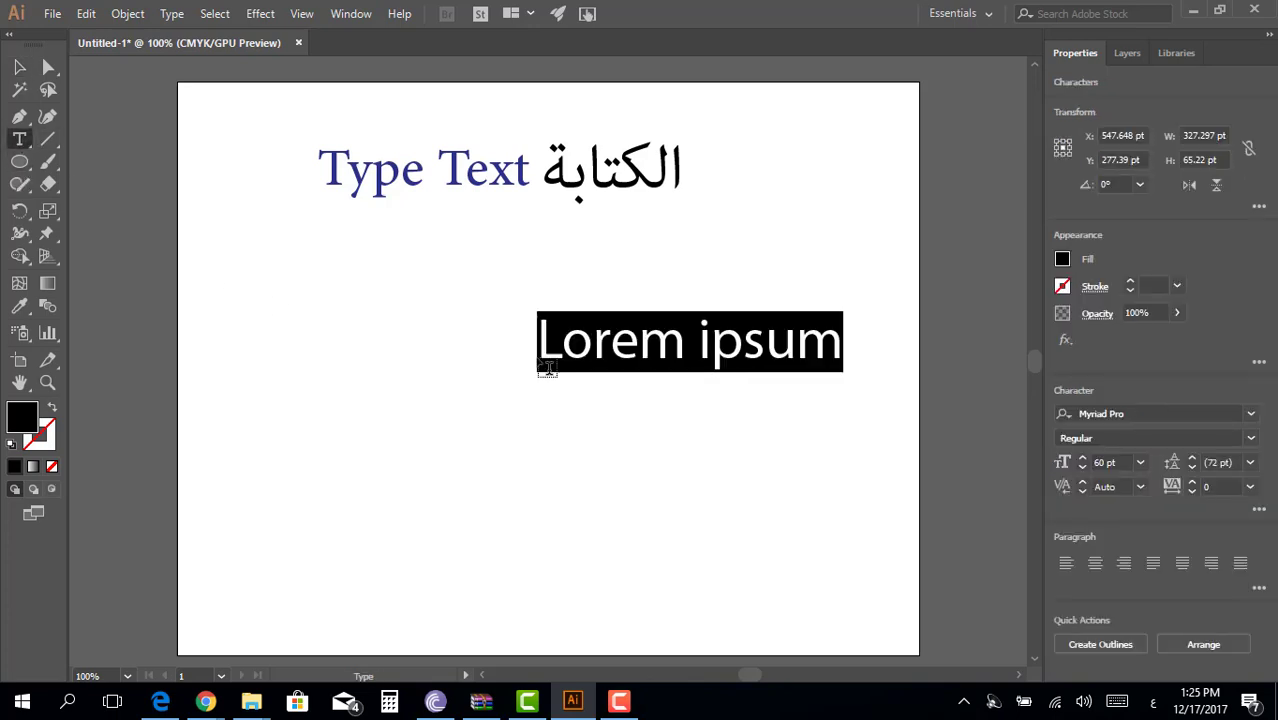
{"action": "type", "text": "بسم "}
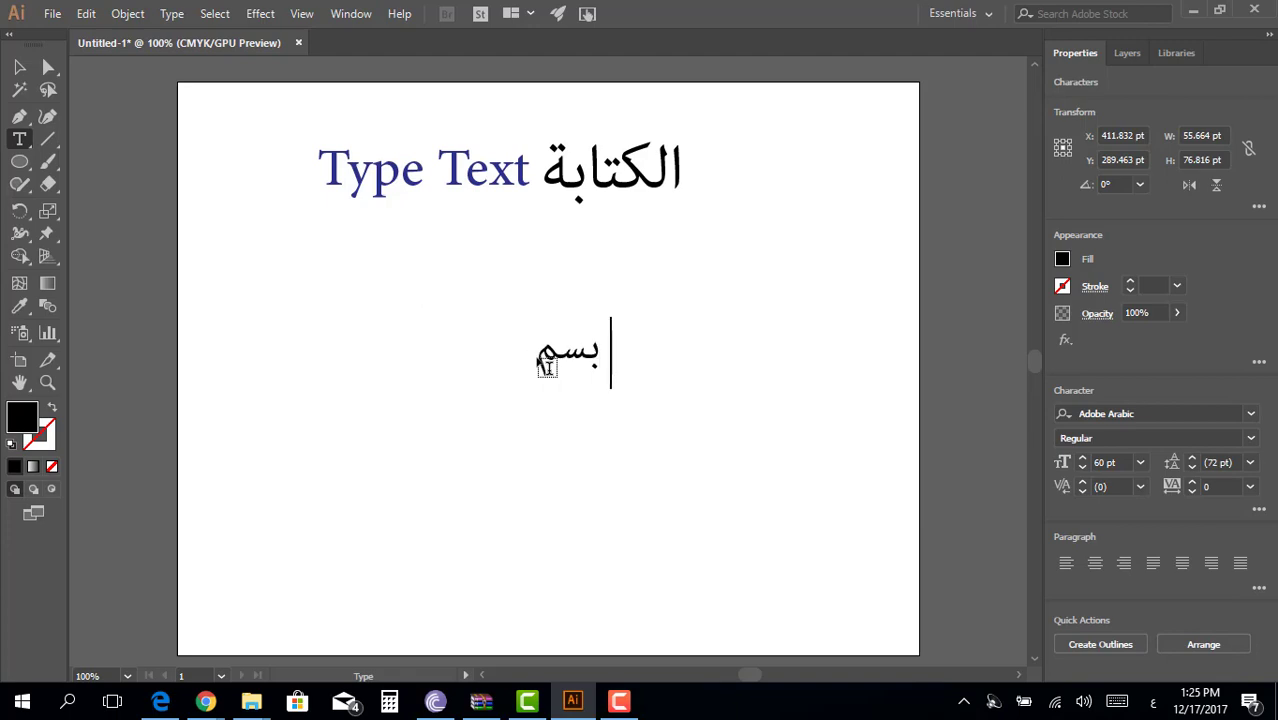
{"action": "type", "text": "الله ال"}
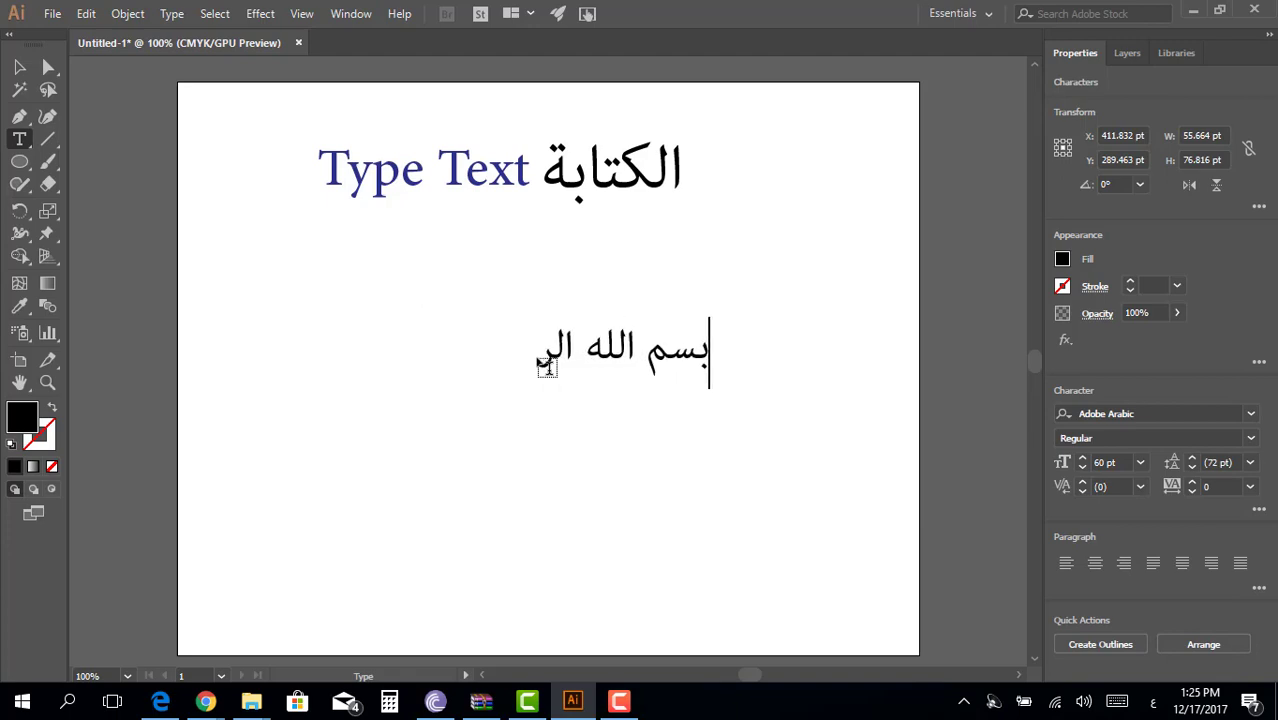
{"action": "type", "text": "رحمن ا"}
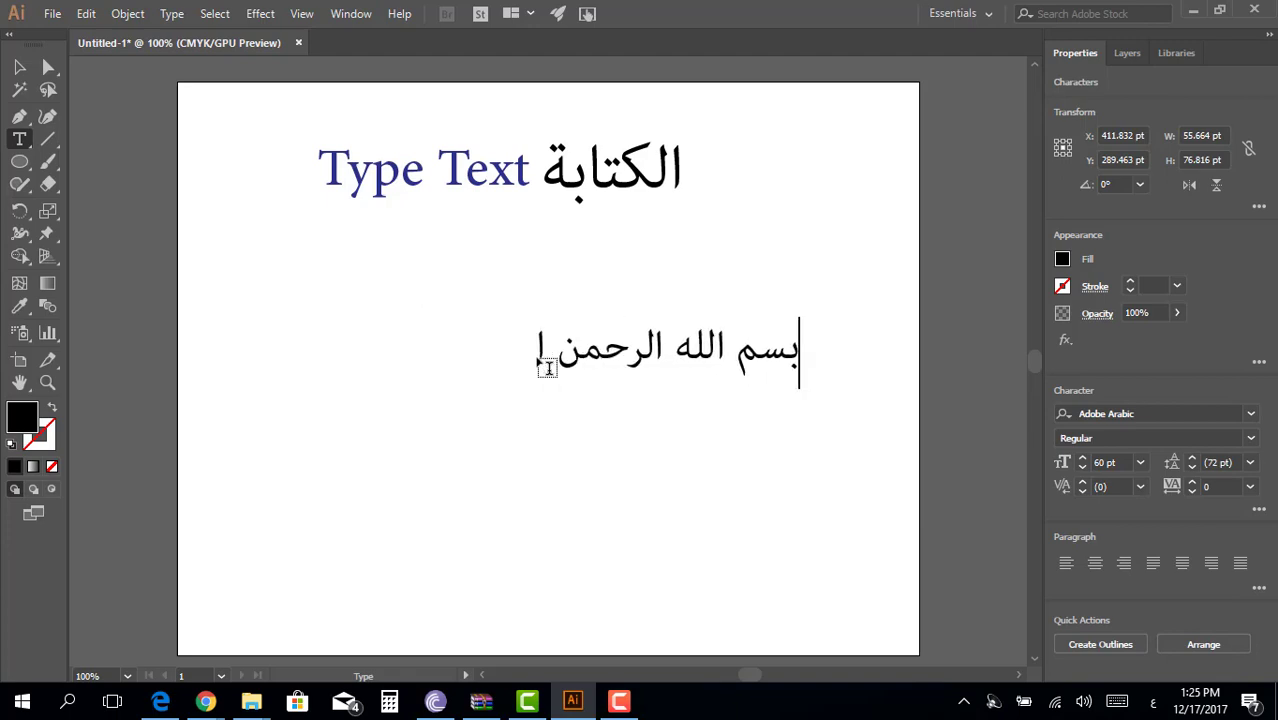
{"action": "type", "text": "لرحيم"}
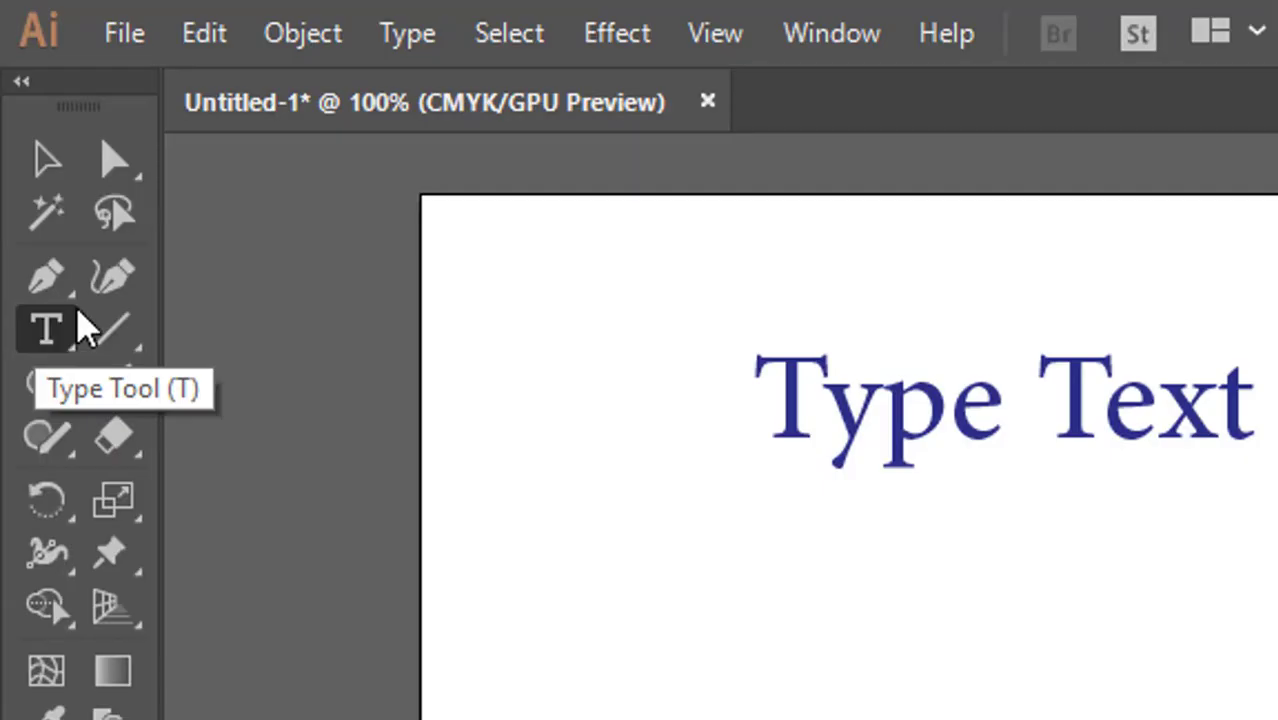
{"action": "left_click", "coordinate": [47, 330]}
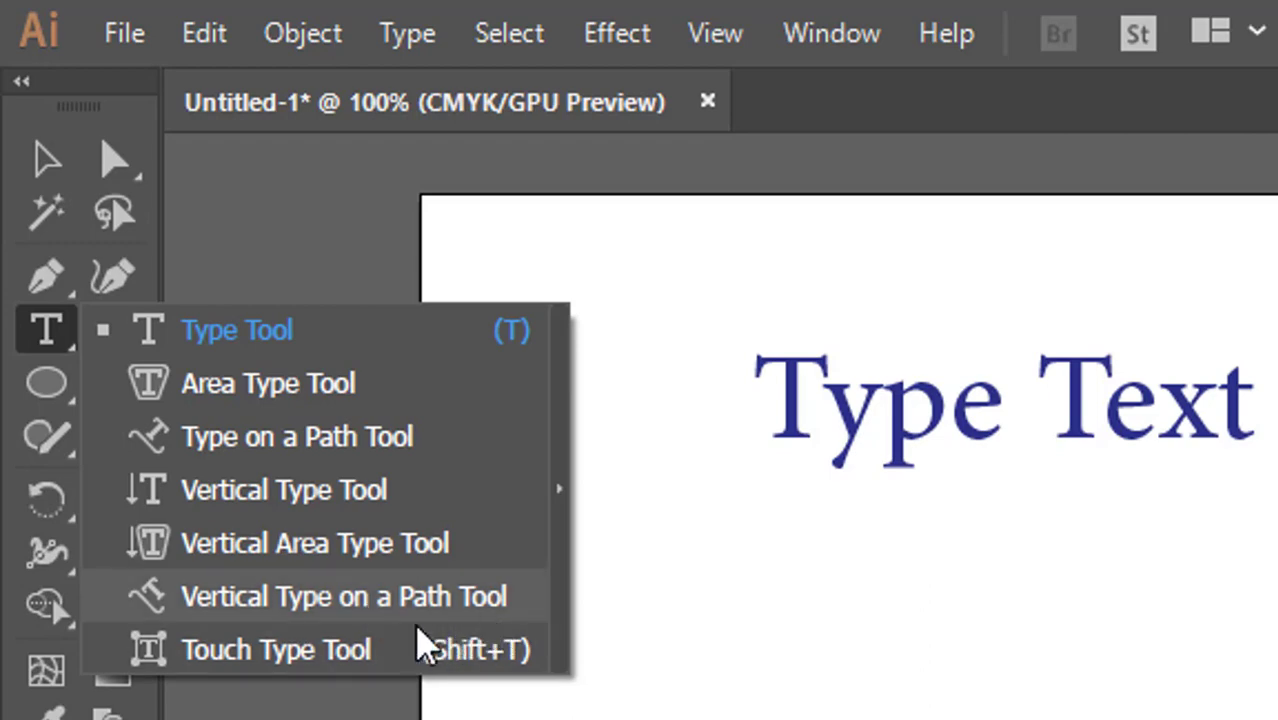
{"action": "left_click", "coordinate": [355, 668]}
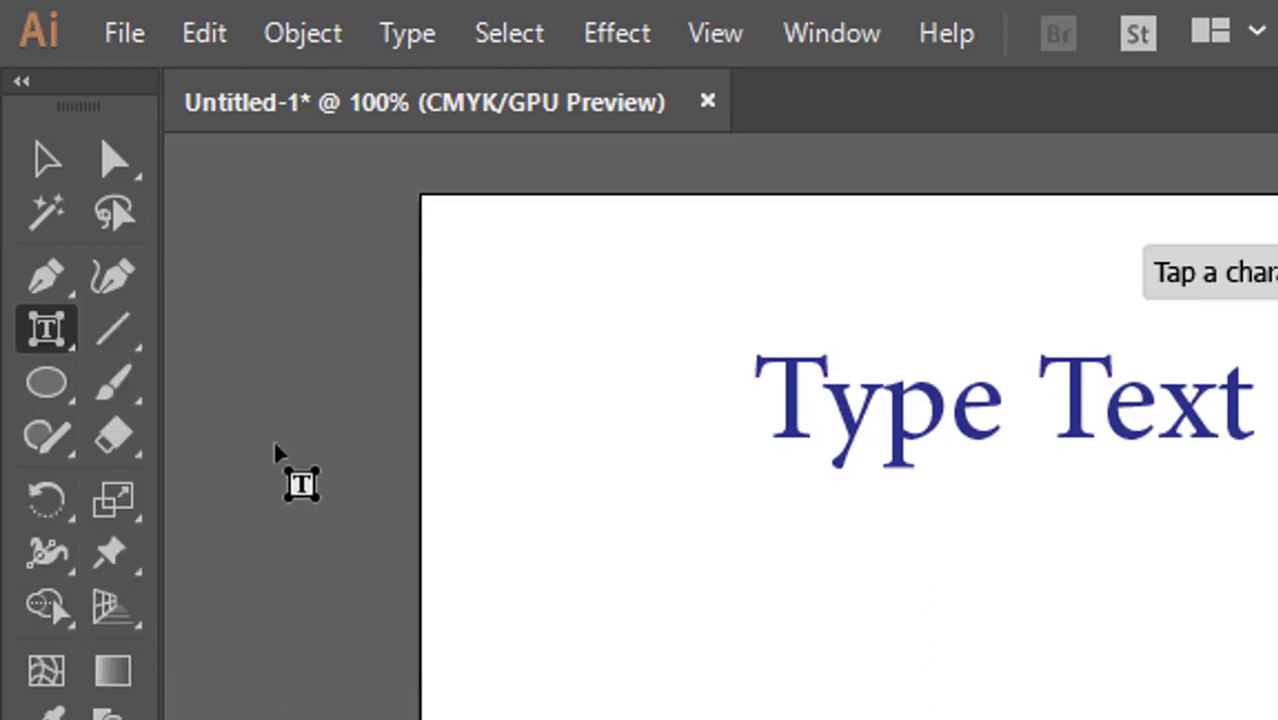
{"action": "right_click", "coordinate": [55, 340]}
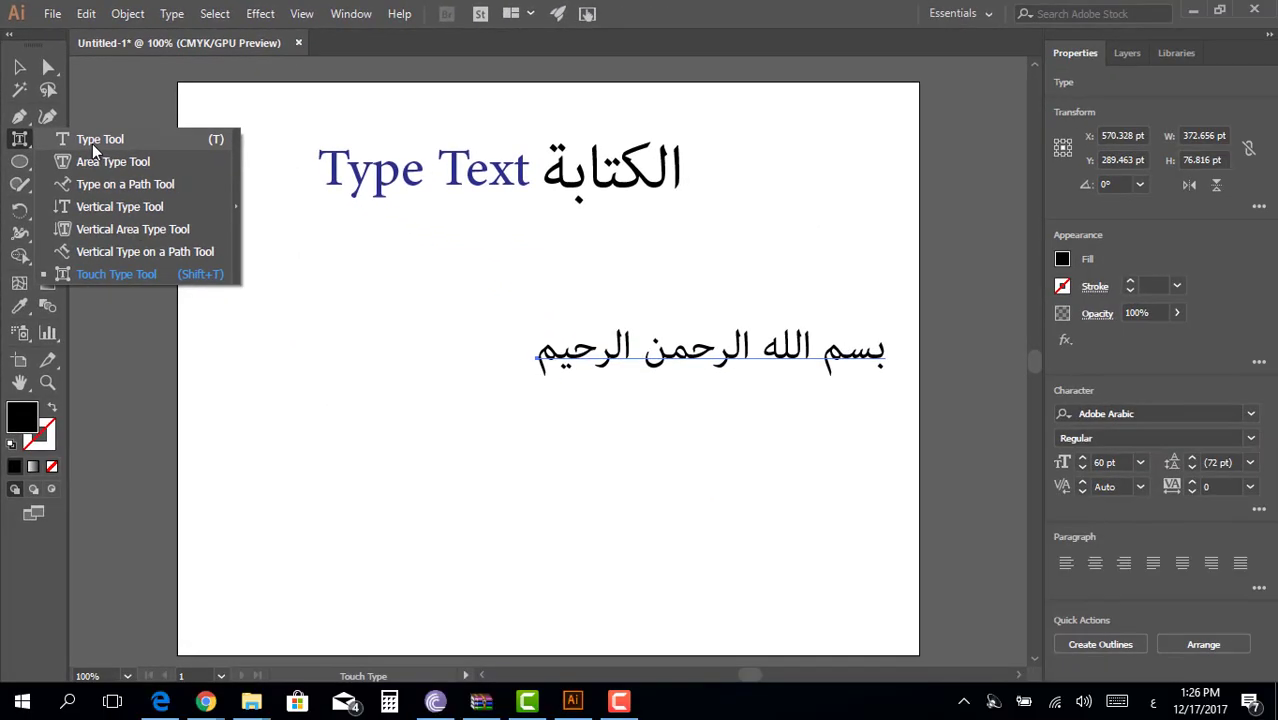
{"action": "left_click", "coordinate": [92, 143]}
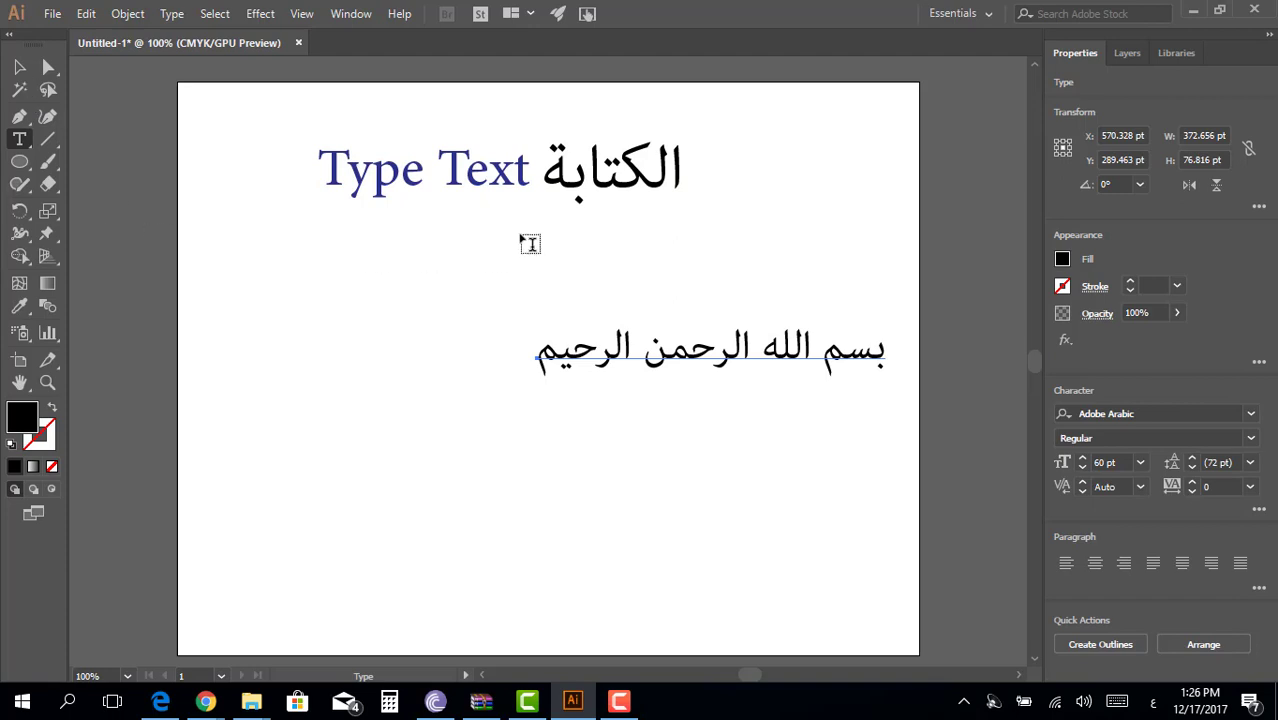
- Place point text below the heading, switch input to English, and type amal
{"action": "left_click", "coordinate": [383, 302]}
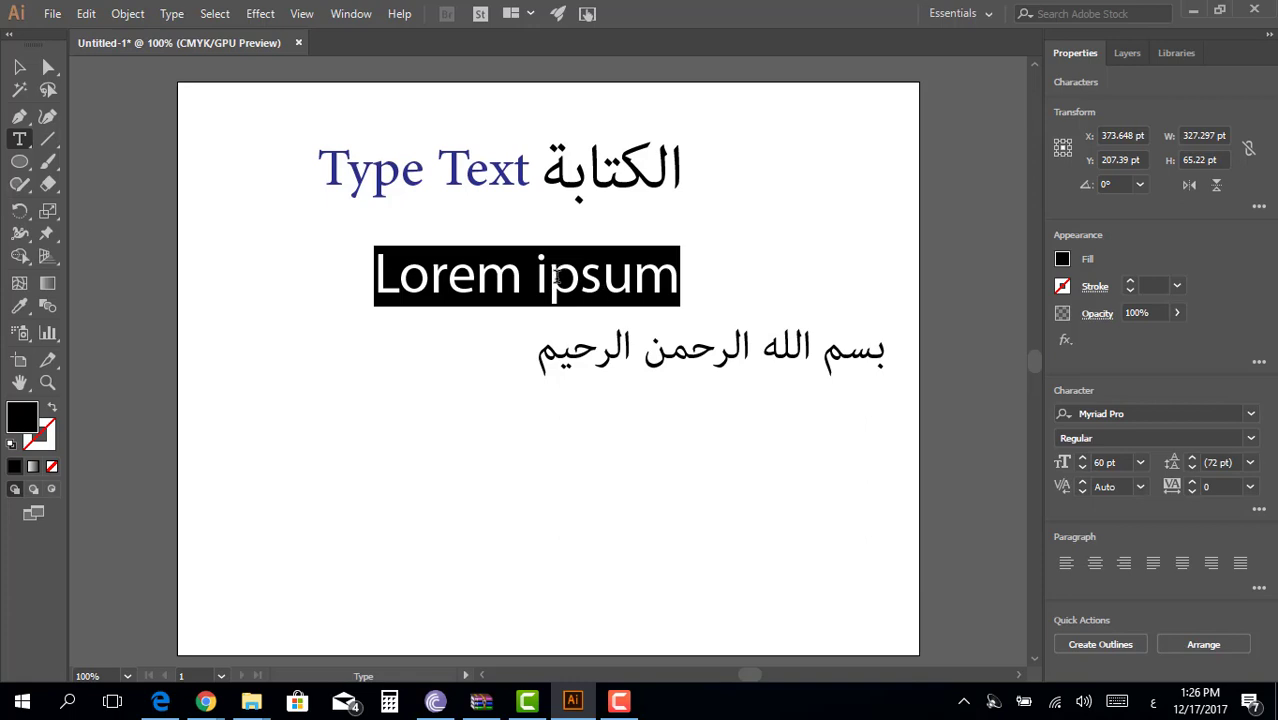
{"action": "key", "text": "alt+shift"}
{"action": "type", "text": "amal"}
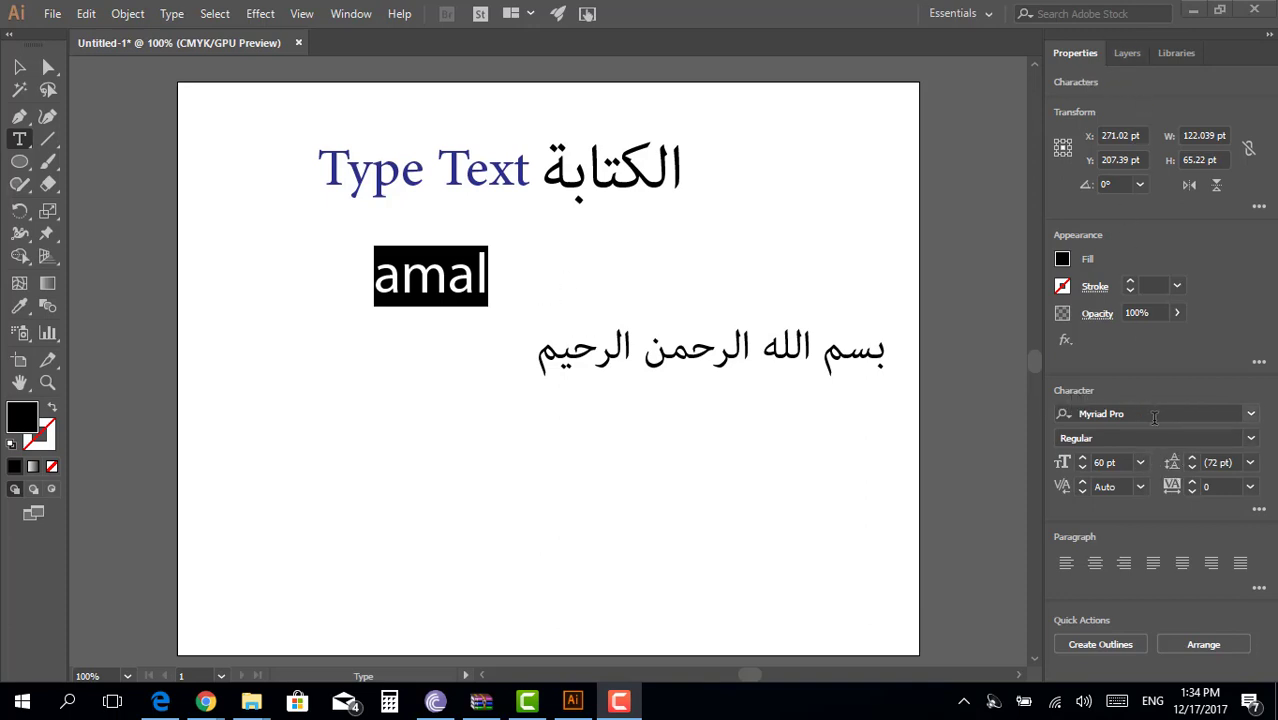
- Set amal in the Source Code Variable font at 72 pt
{"action": "left_click", "coordinate": [1251, 414]}
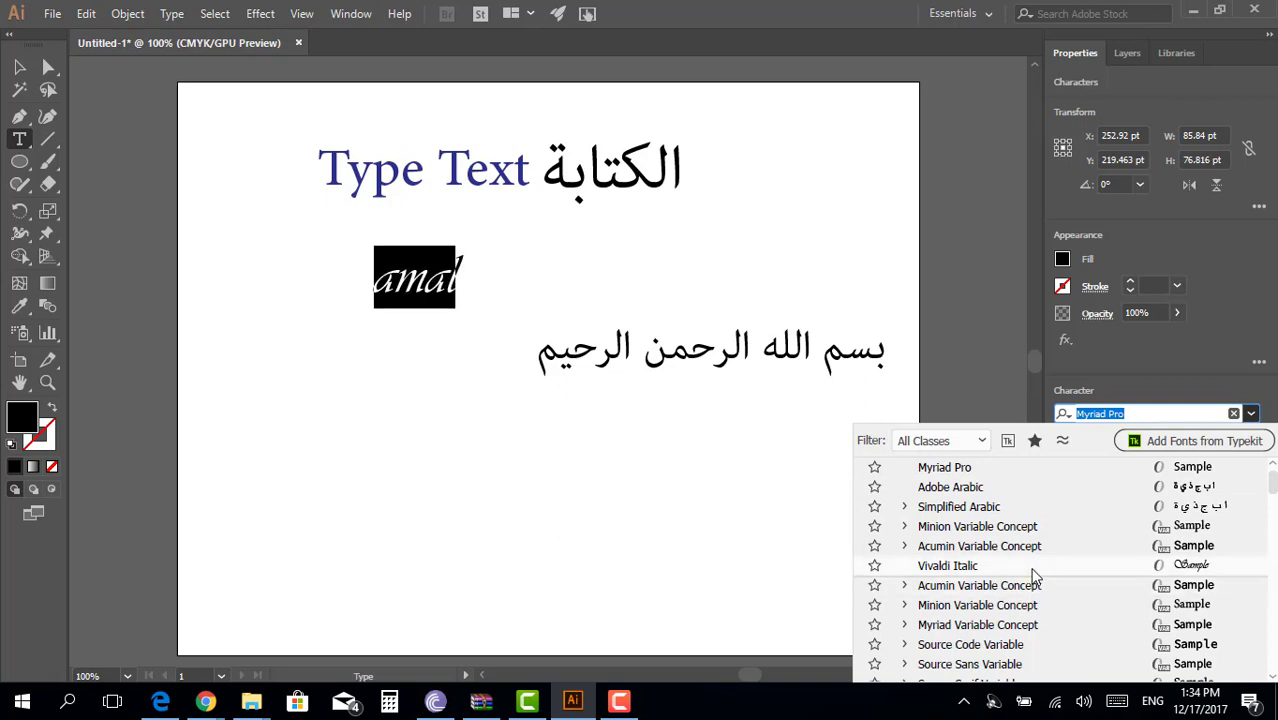
{"action": "scroll", "coordinate": [1040, 614], "scroll_direction": "down", "scroll_amount": 2}
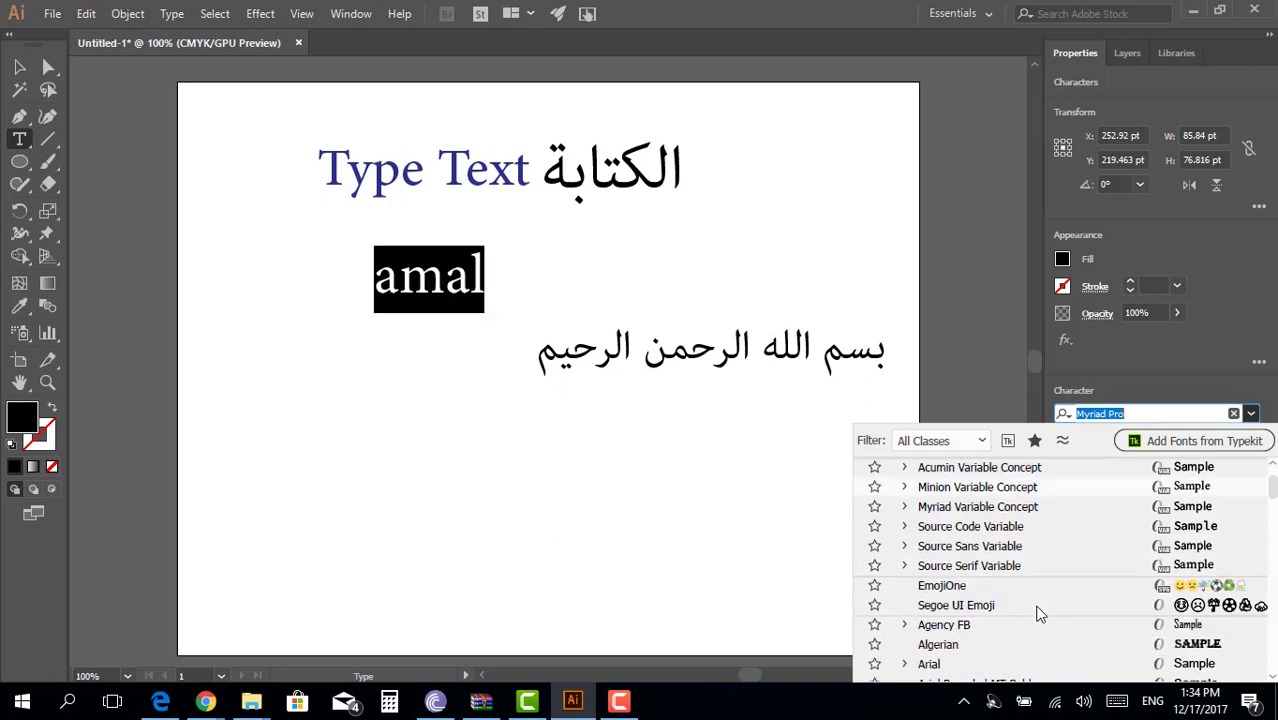
{"action": "scroll", "coordinate": [1250, 602], "scroll_direction": "up", "scroll_amount": 1}
{"action": "scroll", "coordinate": [1232, 594], "scroll_direction": "up", "scroll_amount": 1}
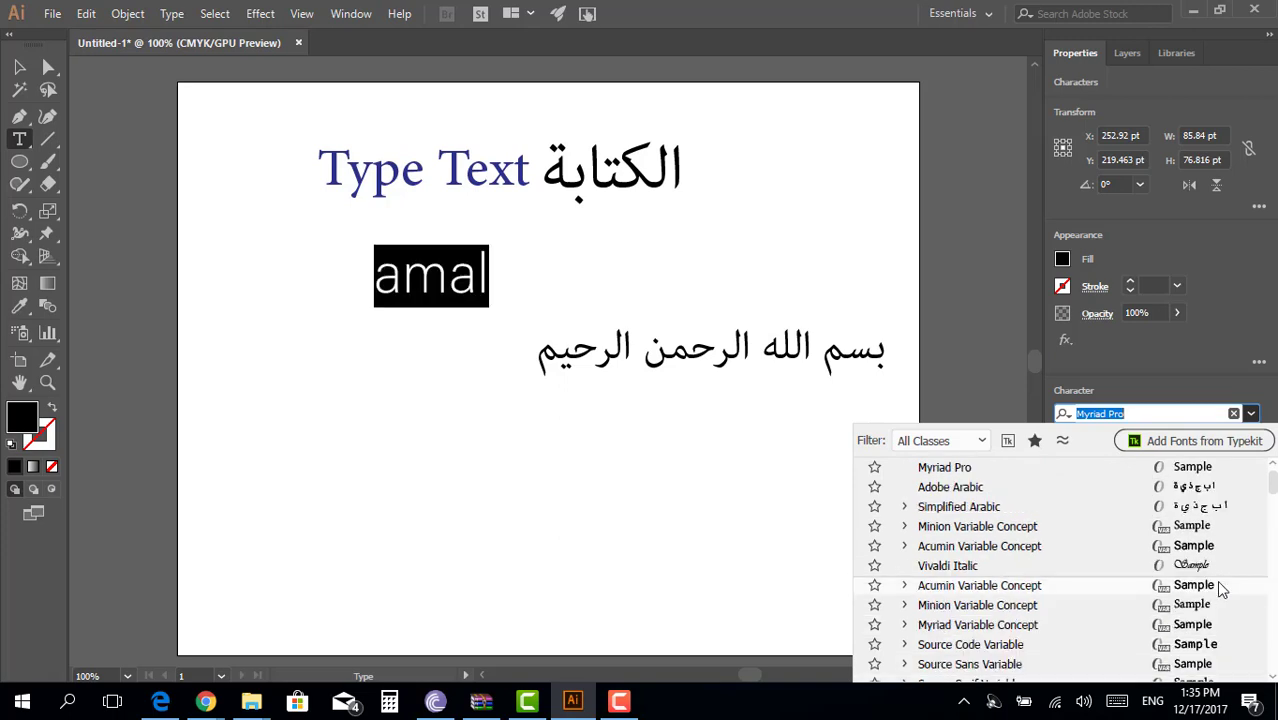
{"action": "left_click", "coordinate": [1203, 645]}
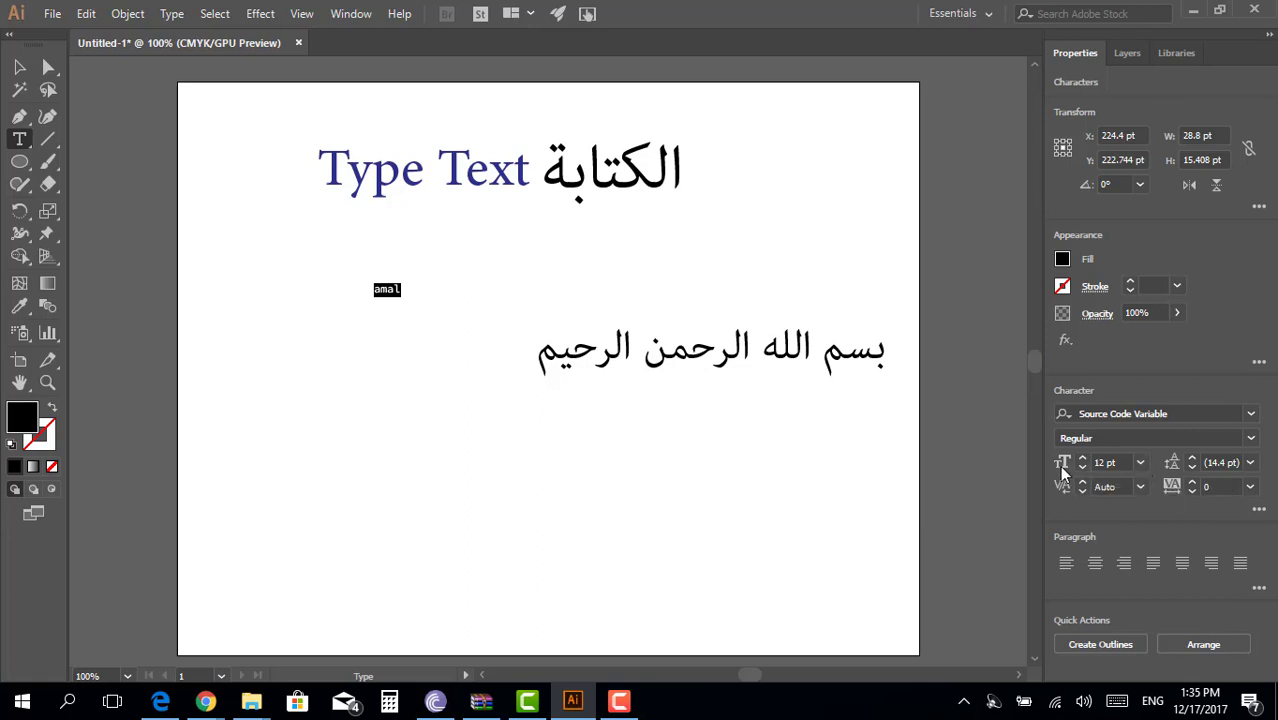
{"action": "left_click", "coordinate": [1141, 462]}
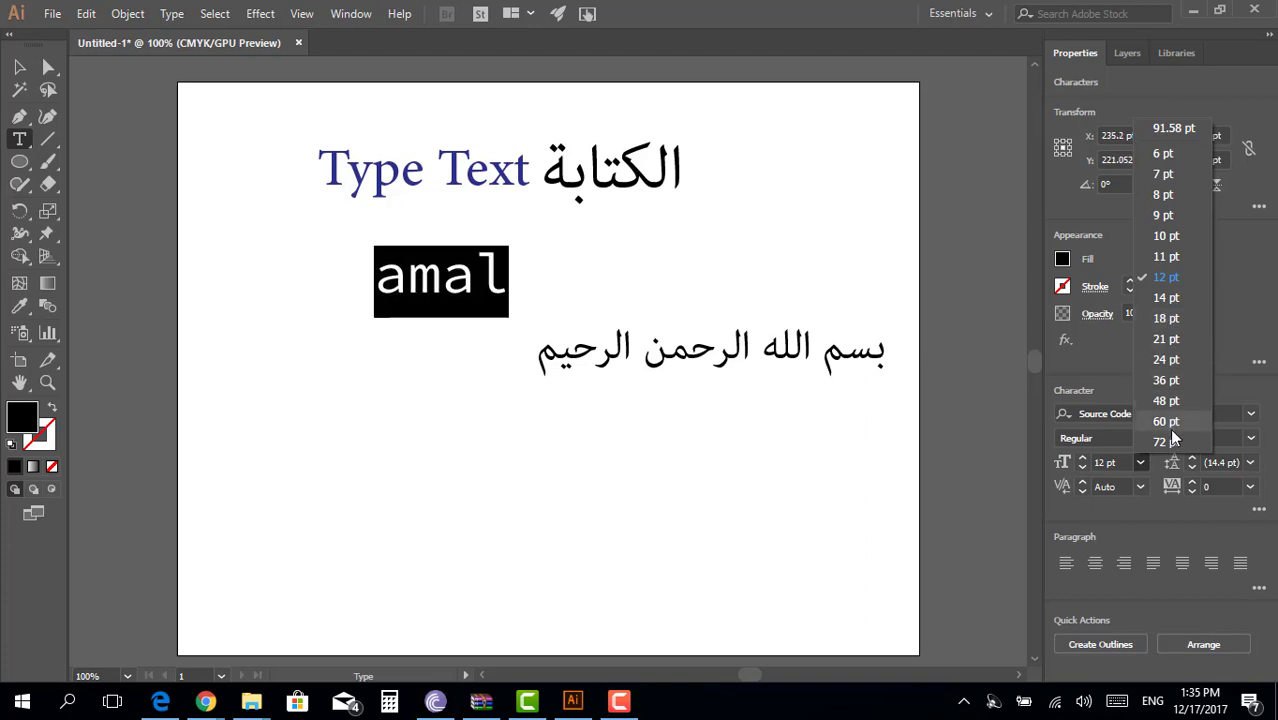
{"action": "left_click", "coordinate": [1169, 432]}
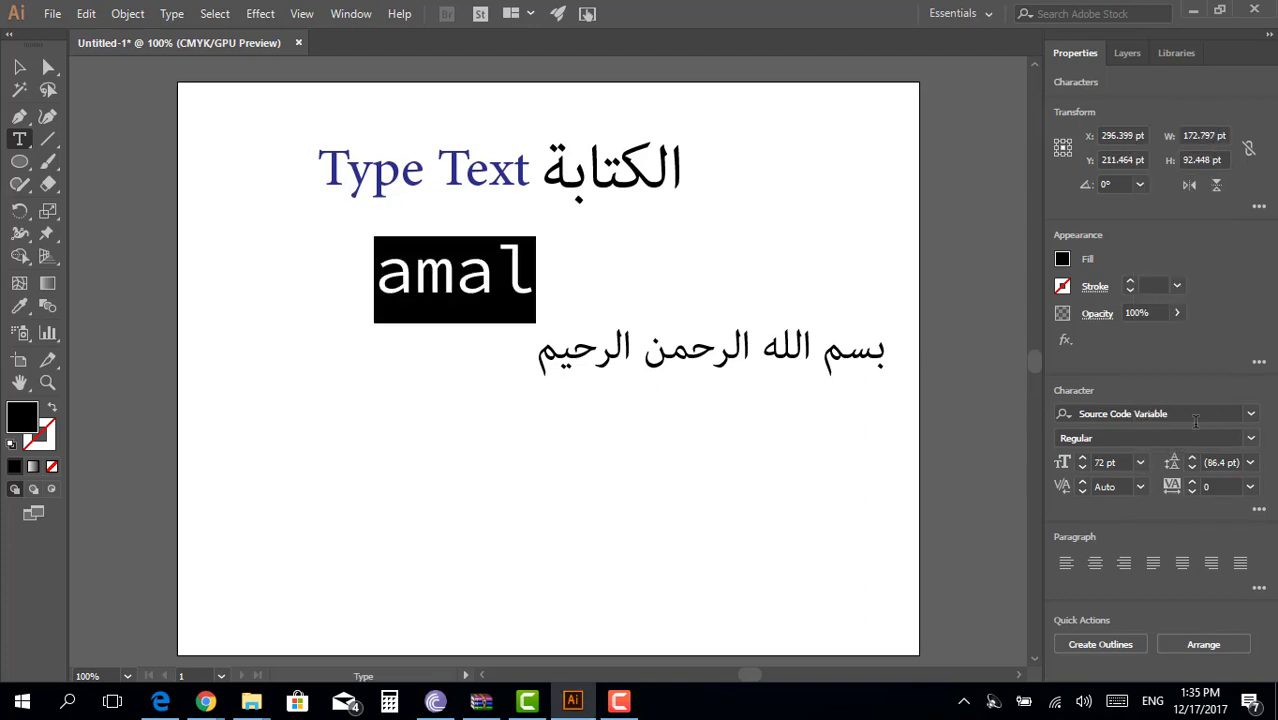
{"action": "left_click", "coordinate": [1140, 464]}
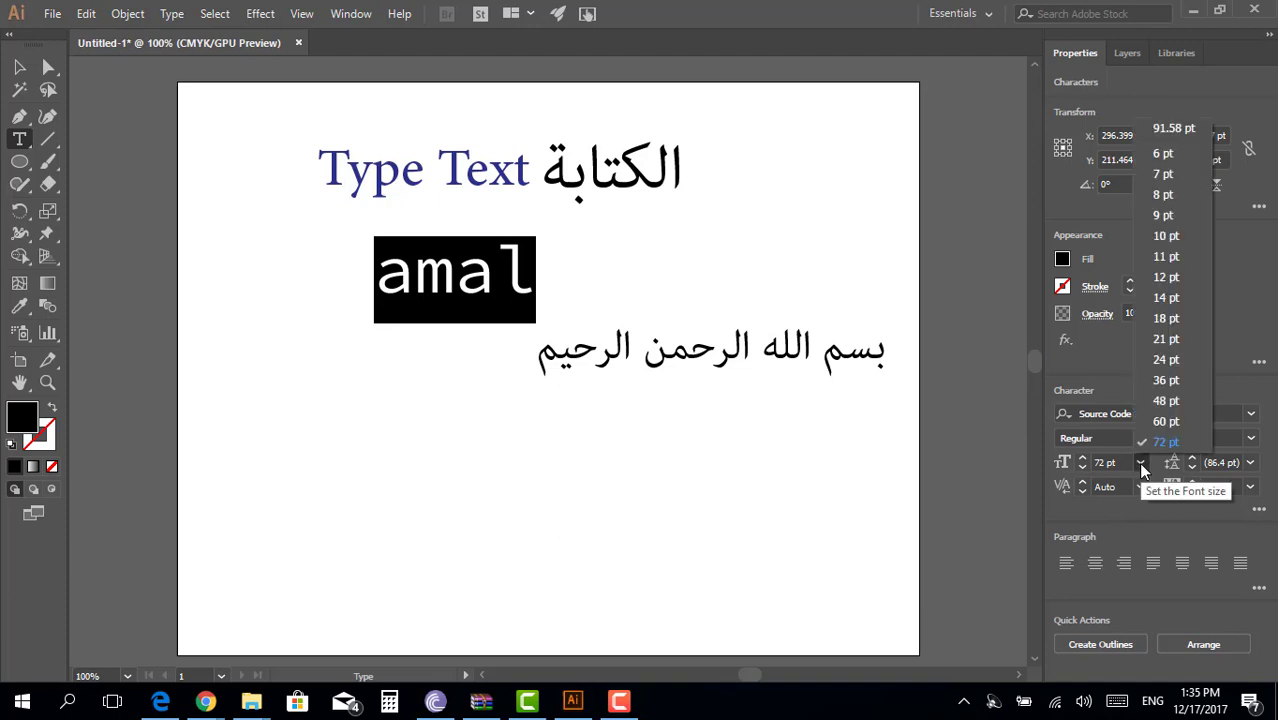
{"action": "left_click", "coordinate": [1140, 462]}
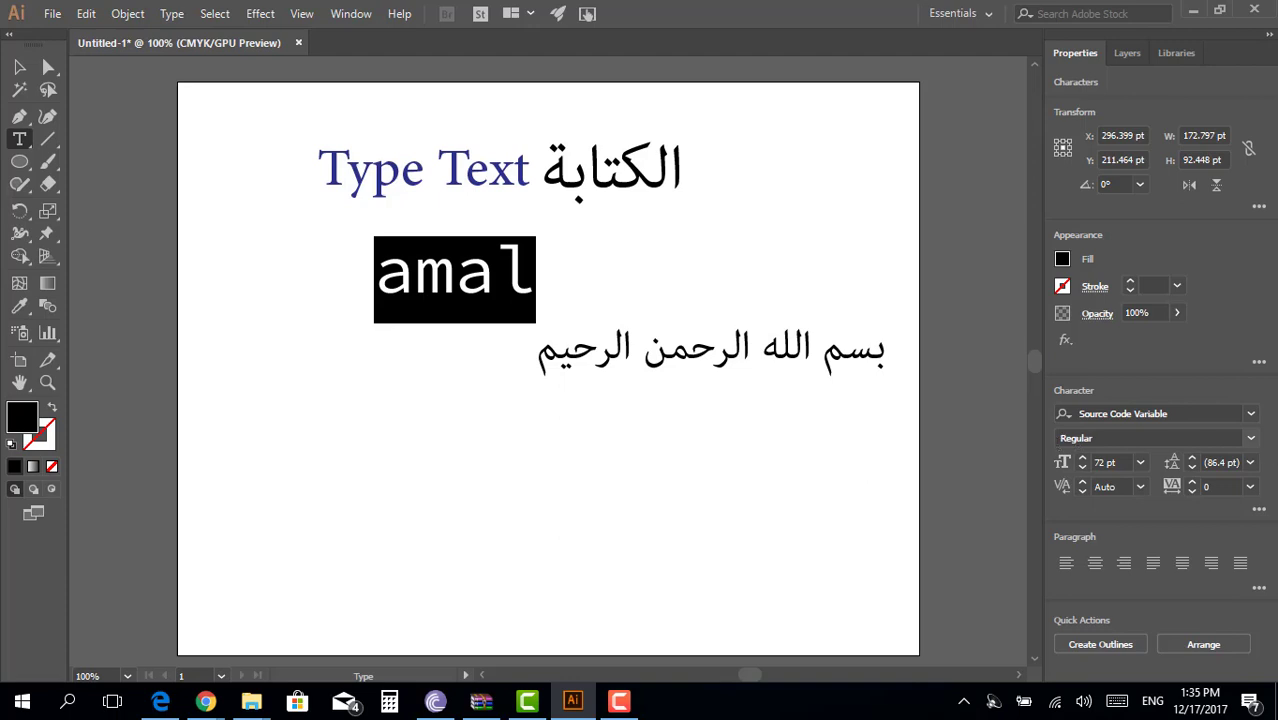
- Try Bold, Italic and Light Italic styles on amal, settling on Regular
{"action": "left_click", "coordinate": [1250, 439]}
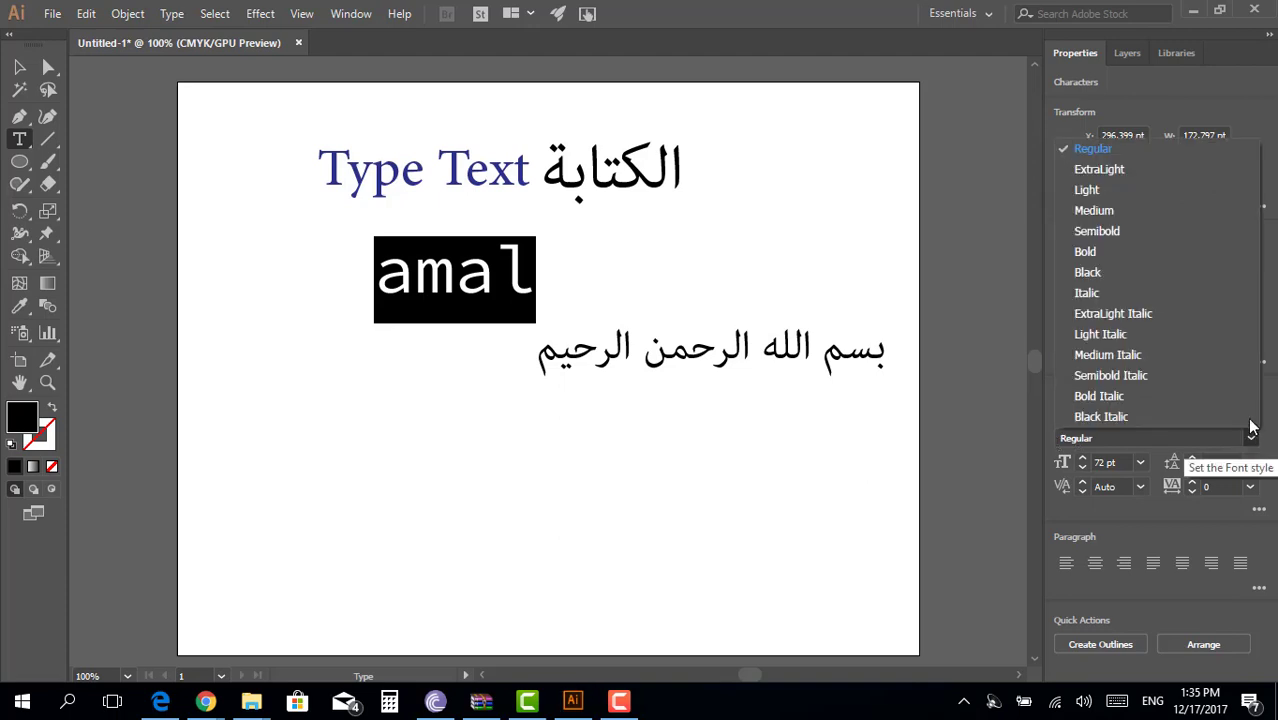
{"action": "left_click", "coordinate": [1117, 251]}
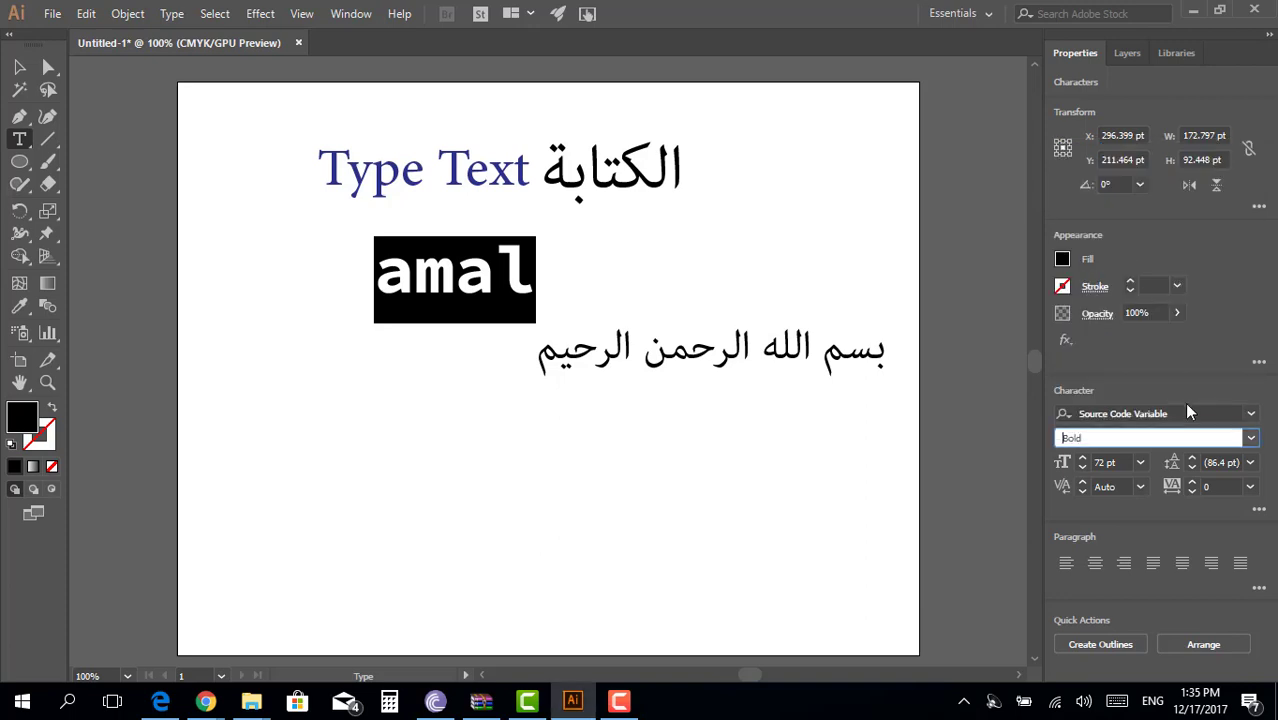
{"action": "left_click", "coordinate": [1250, 439]}
{"action": "left_click", "coordinate": [1152, 295]}
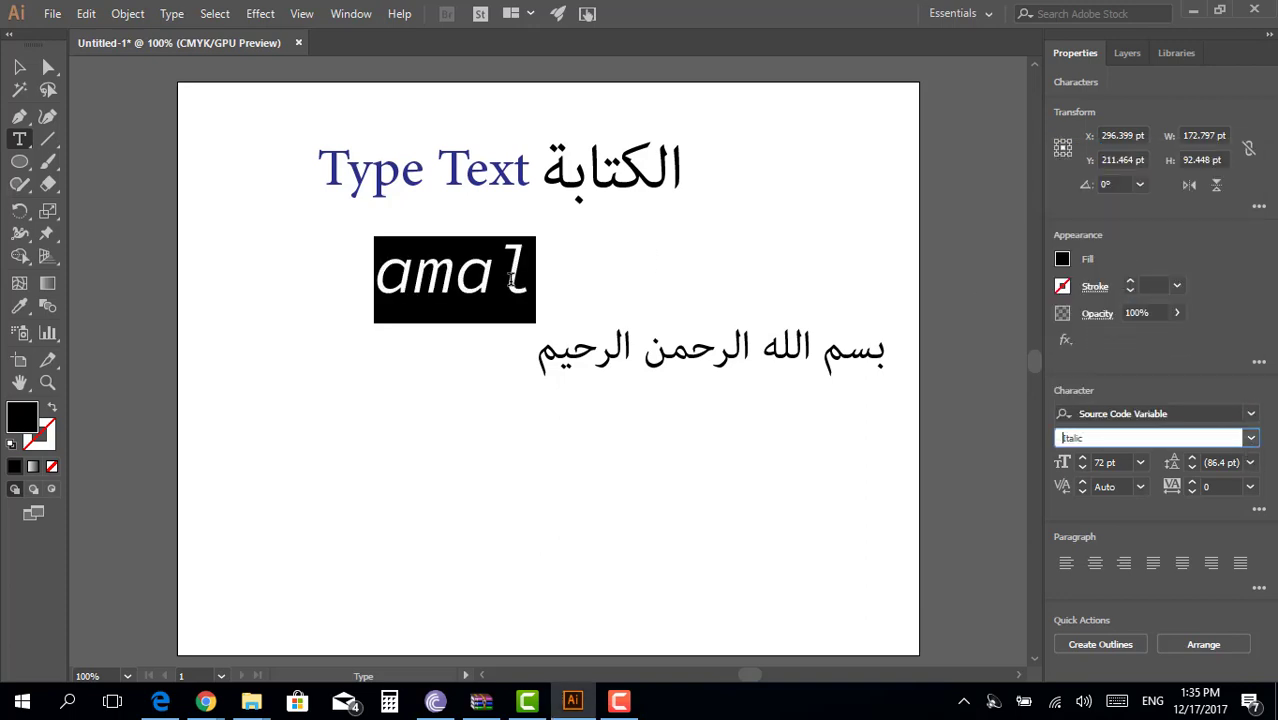
{"action": "left_click", "coordinate": [1250, 438]}
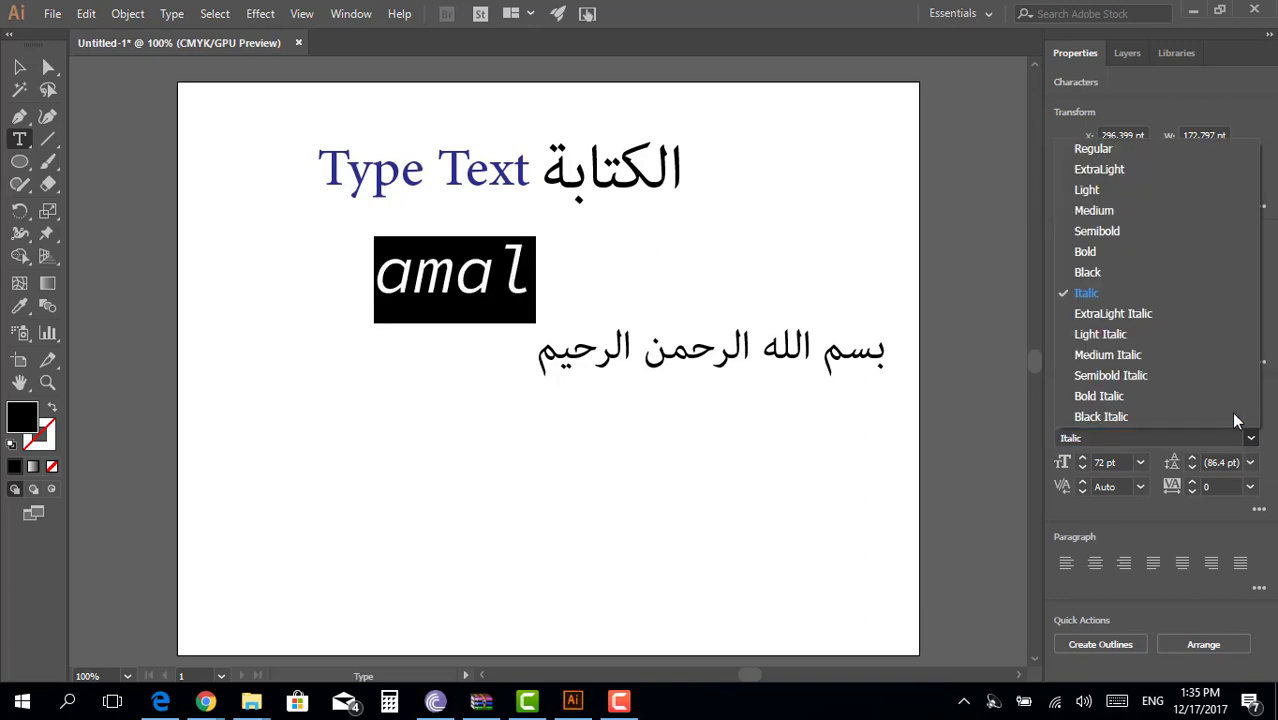
{"action": "left_click", "coordinate": [1150, 334]}
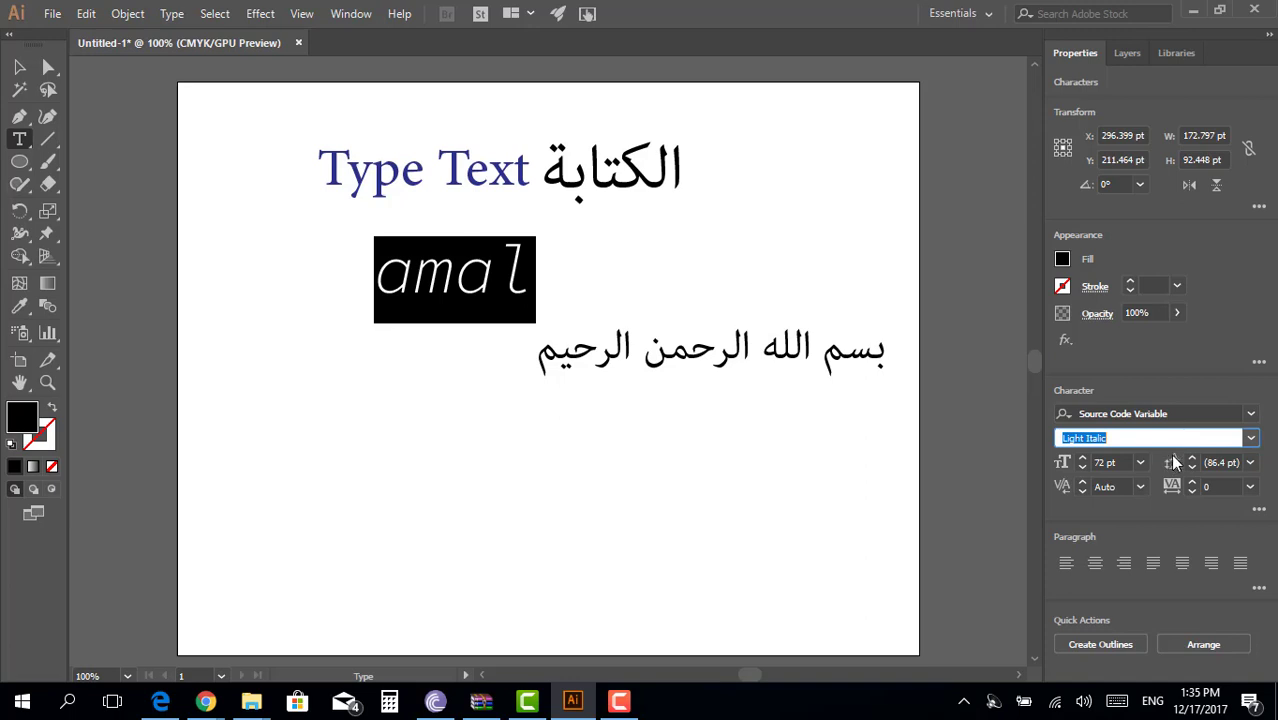
{"action": "left_click", "coordinate": [1255, 444]}
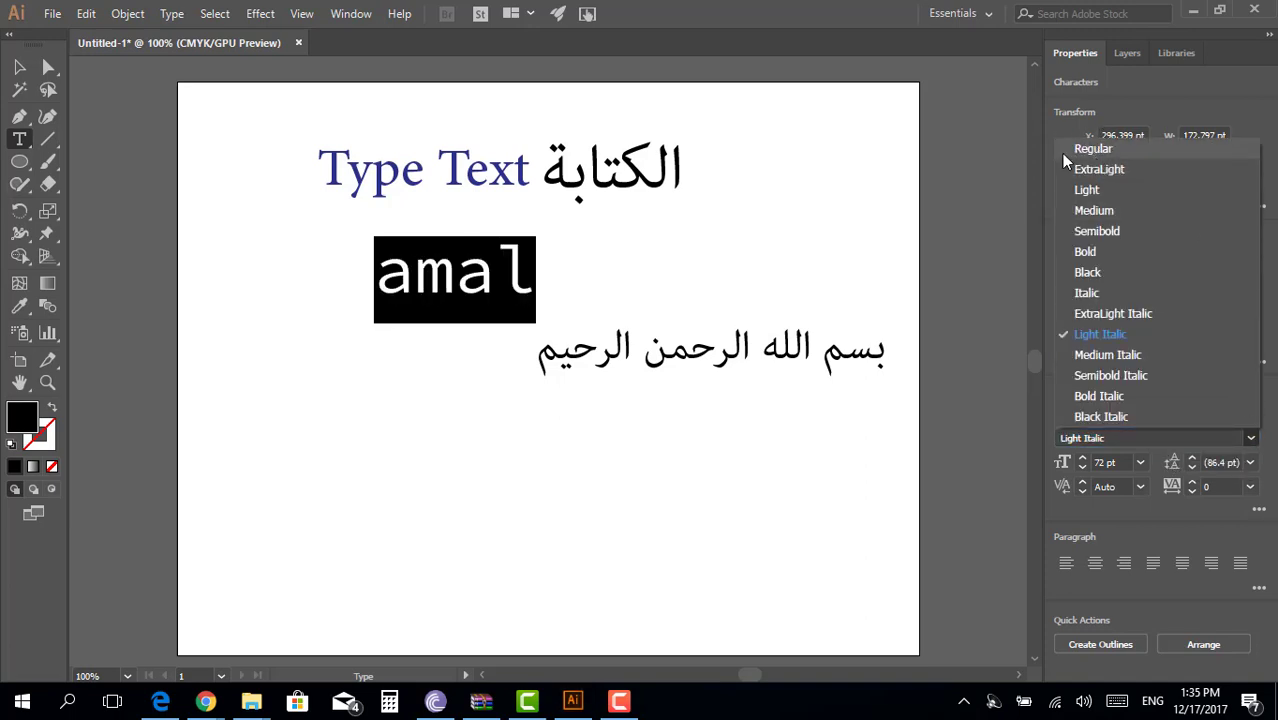
{"action": "left_click", "coordinate": [1095, 150]}
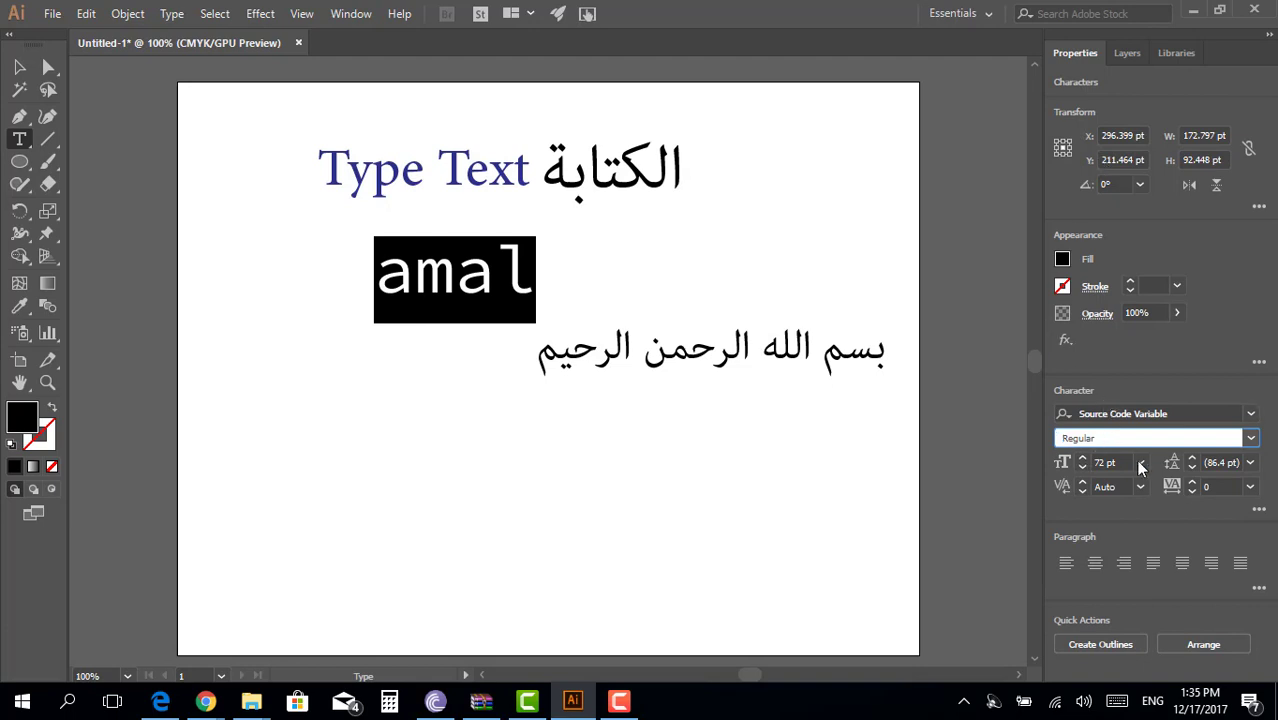
{"action": "left_click", "coordinate": [1250, 440]}
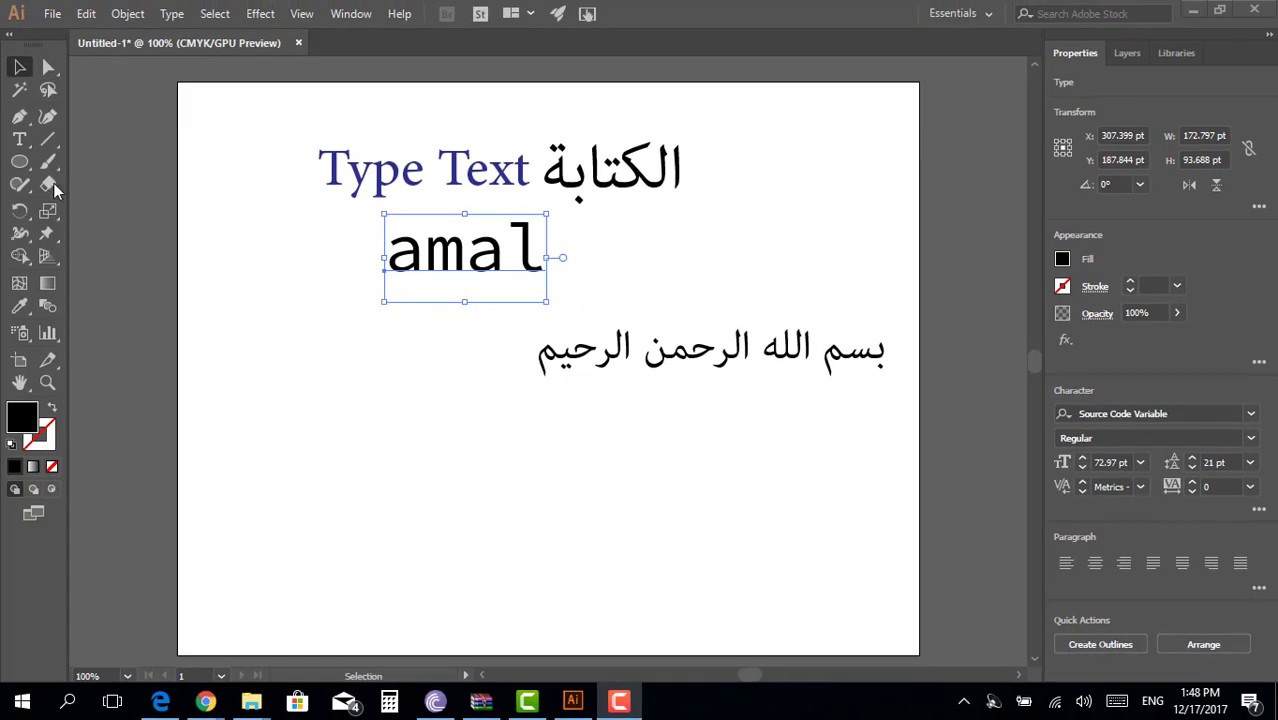
- Switch to the Type tool for the next text object
{"action": "left_click", "coordinate": [19, 139]}
- Type a two-line block, amal and designer, below the Arabic line and select it
{"action": "left_click", "coordinate": [403, 428]}
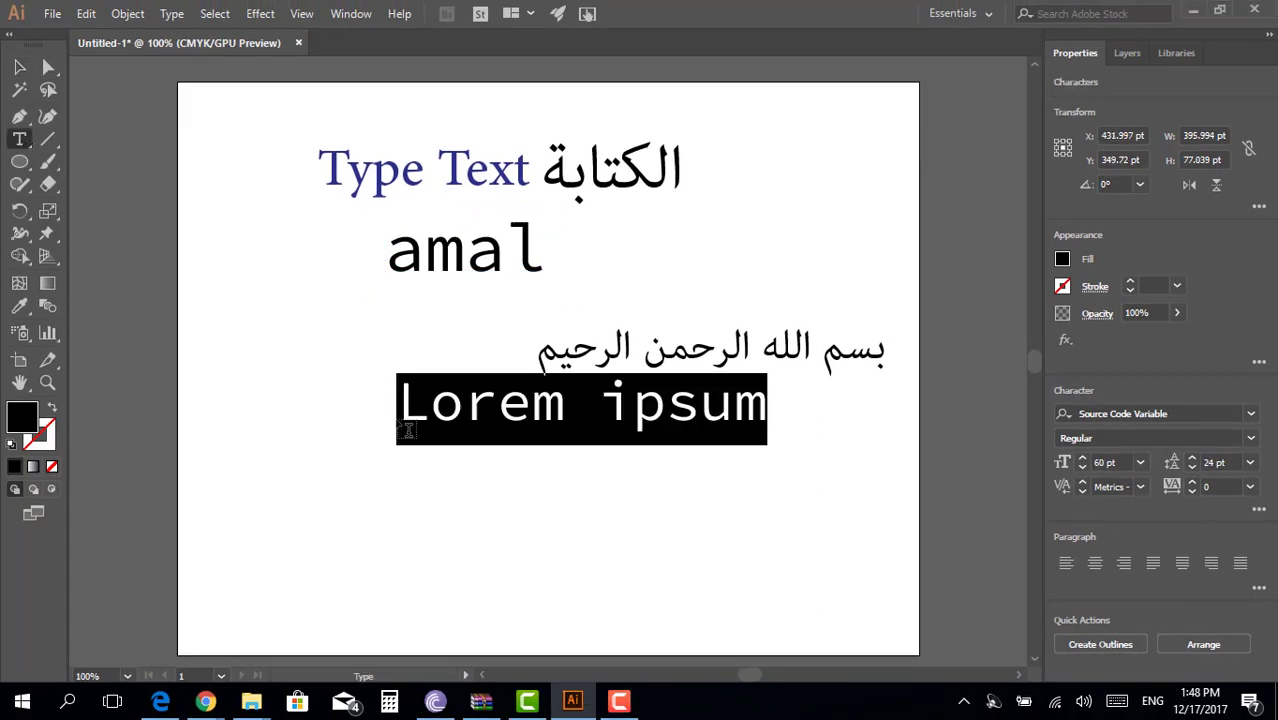
{"action": "type", "text": "ama"}
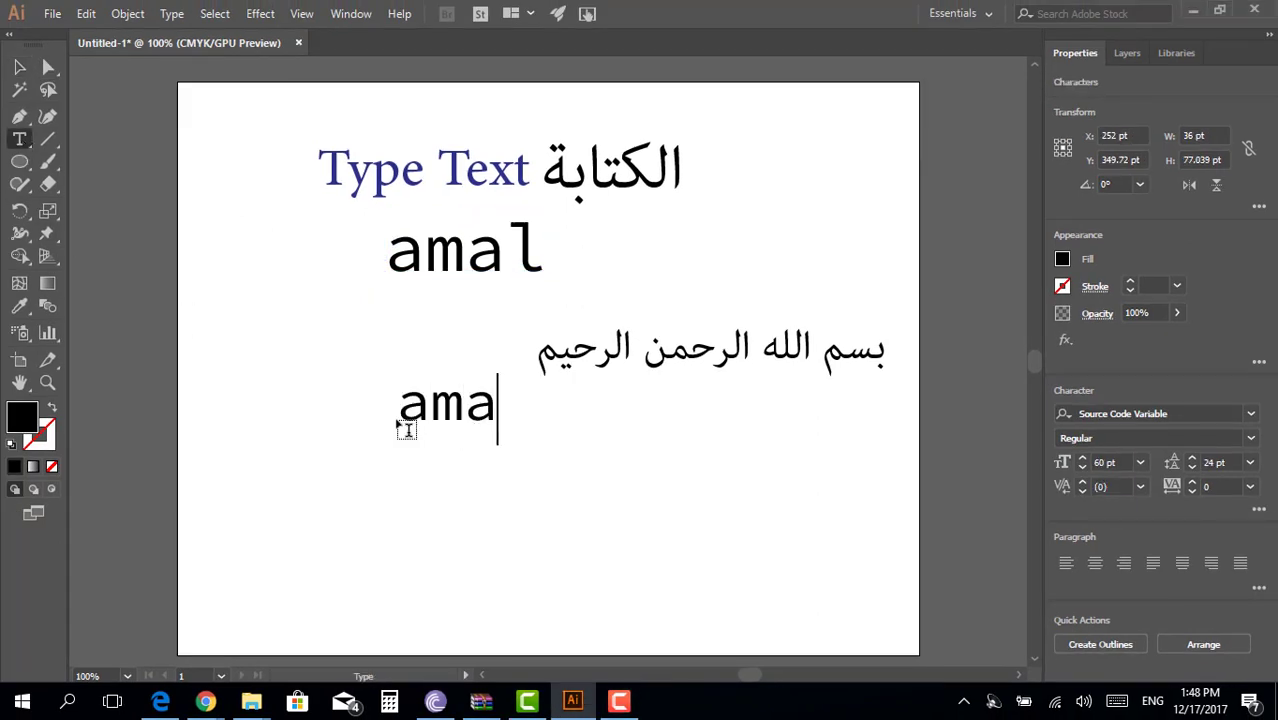
{"action": "type", "text": "l"}
{"action": "key", "text": "Return"}
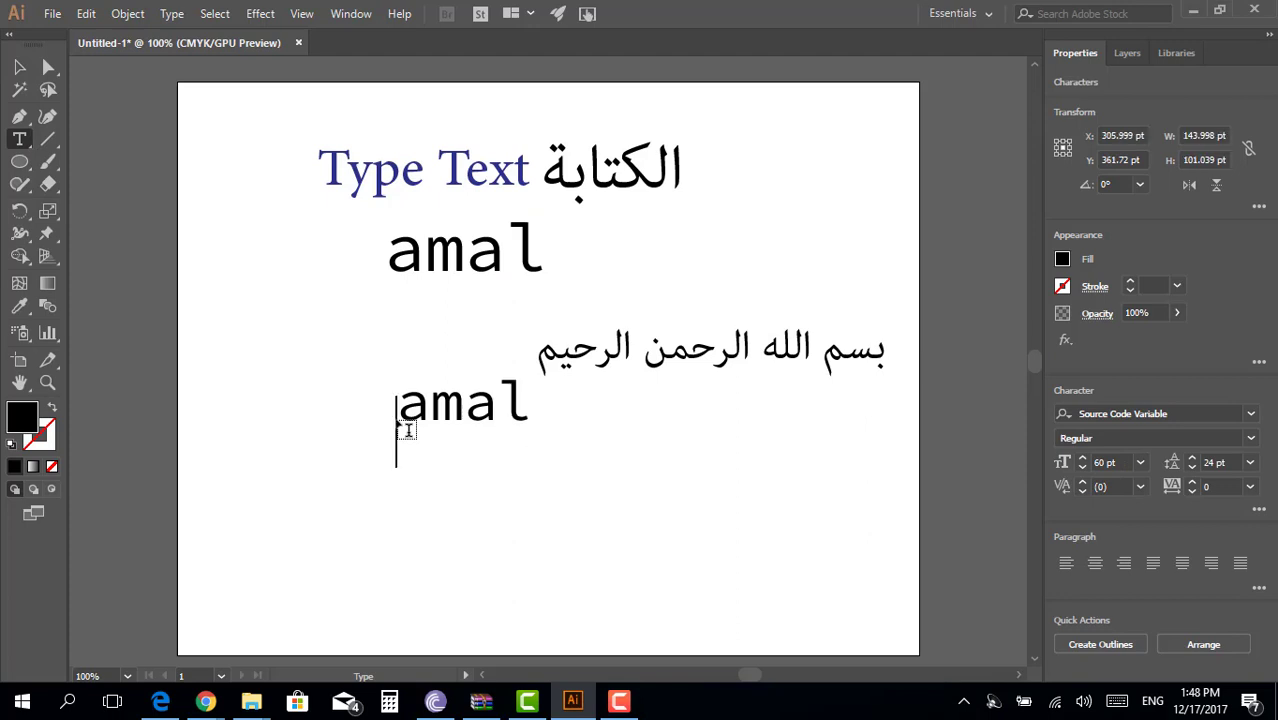
{"action": "type", "text": "desi"}
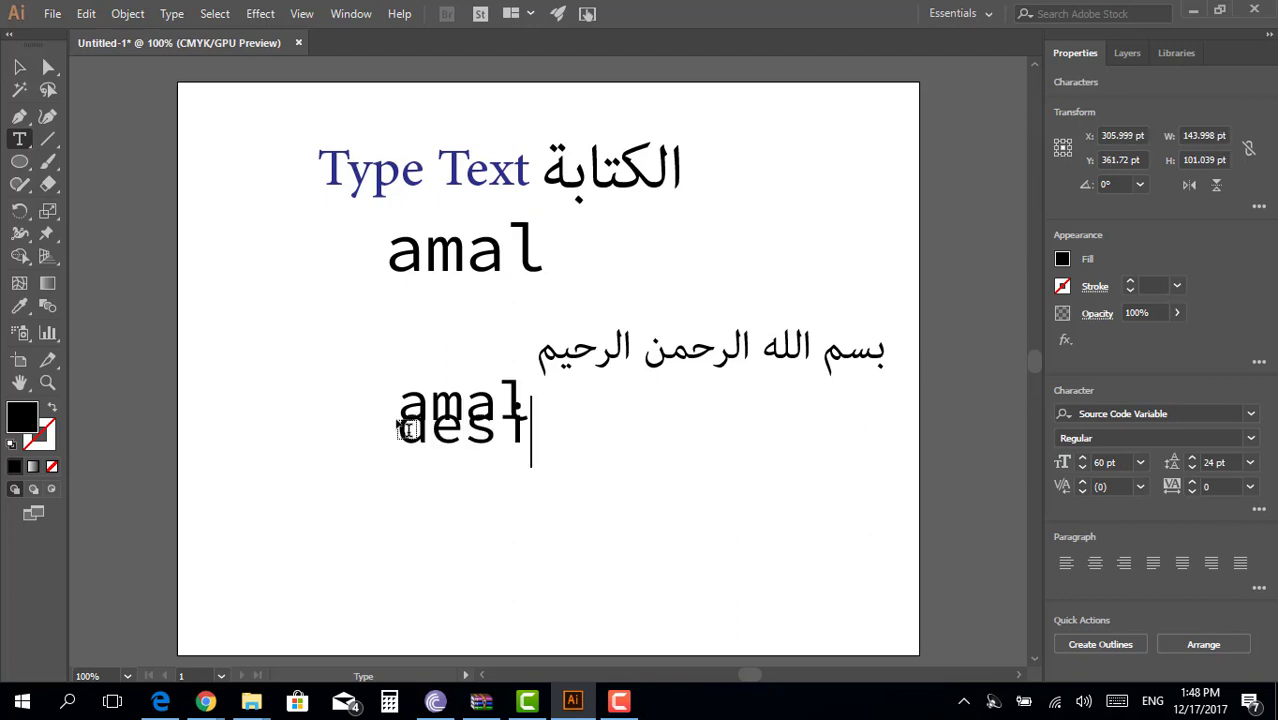
{"action": "type", "text": "gner"}
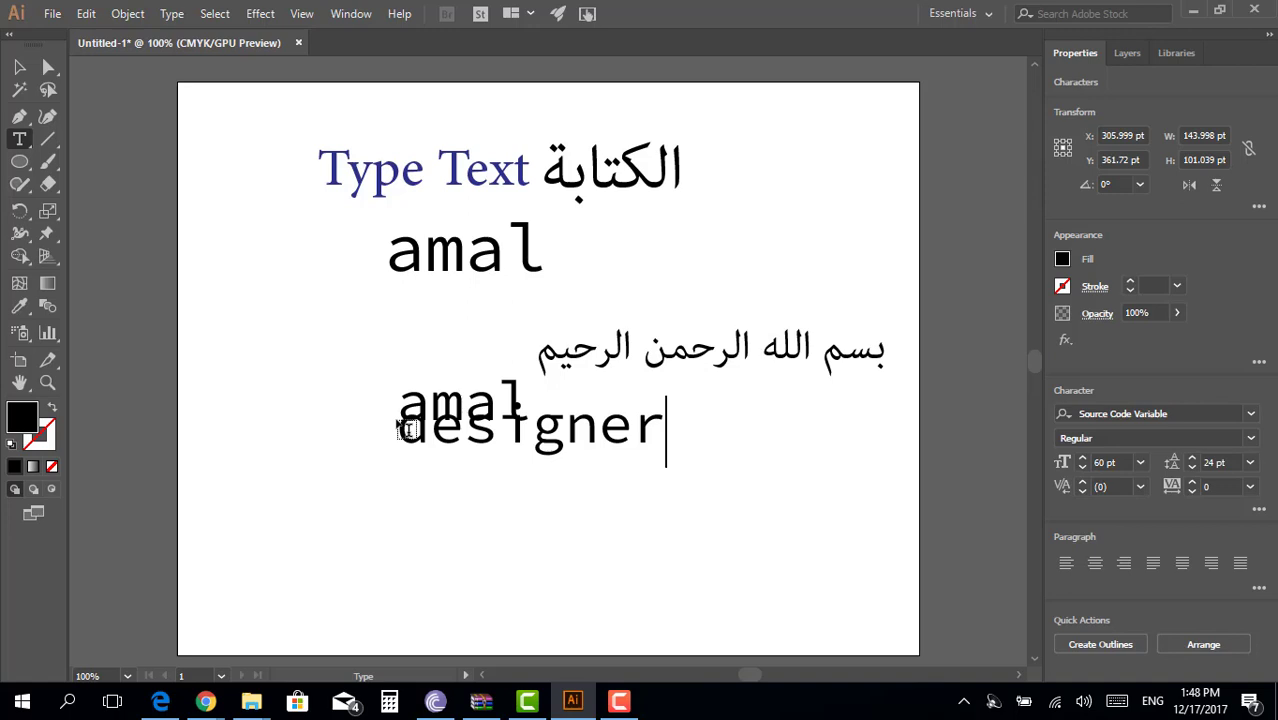
{"action": "left_click", "coordinate": [19, 67]}
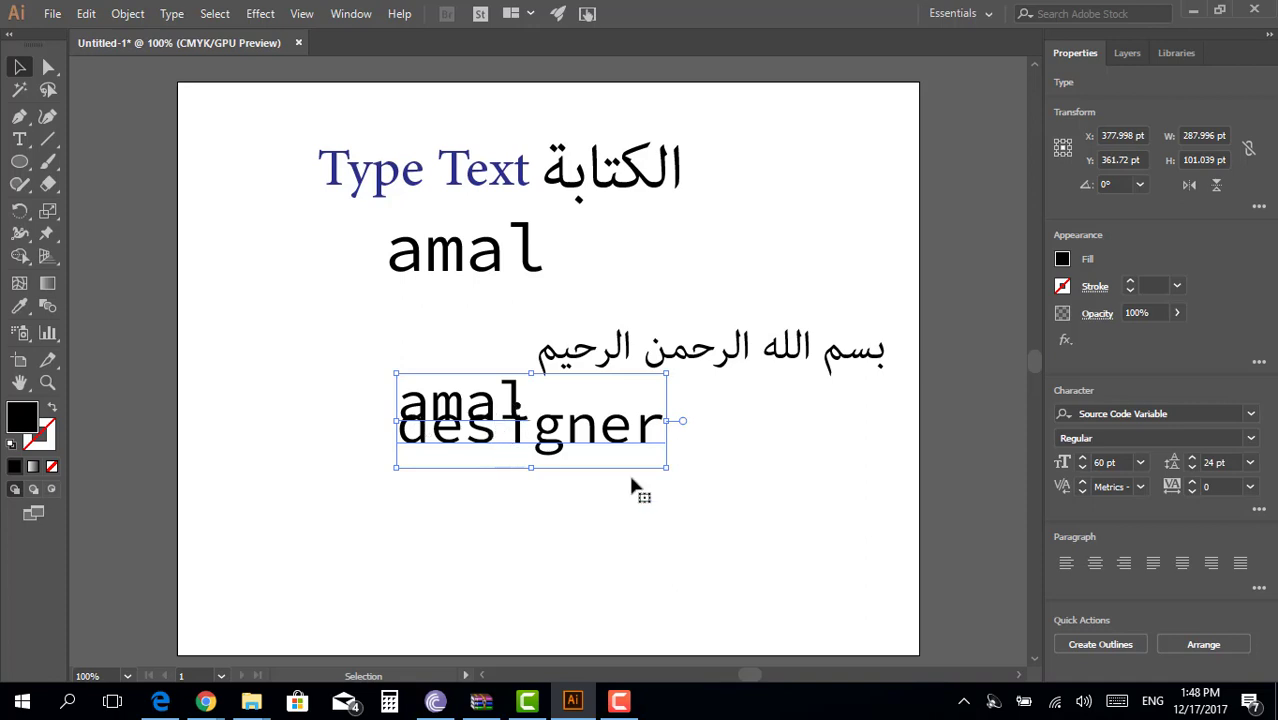
- Set leading to 60 pt, then size 72 pt and leading 72 pt; select the upper amal
{"action": "left_click", "coordinate": [1251, 464]}
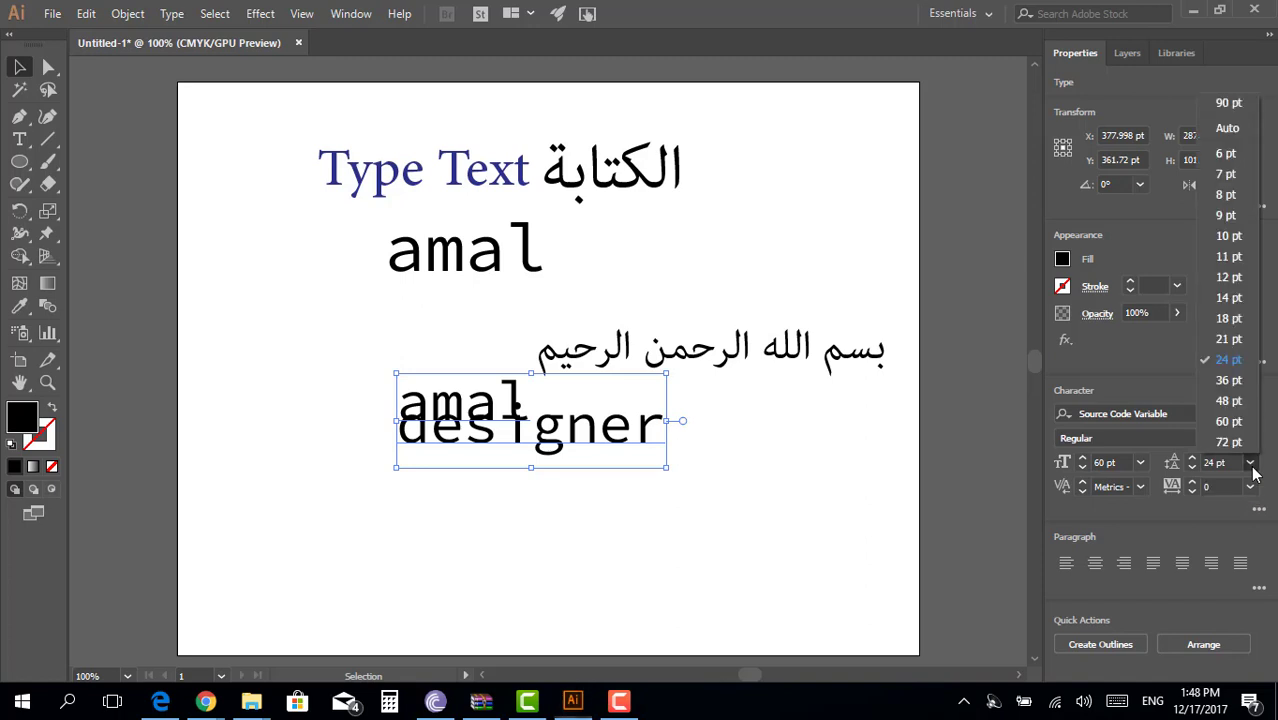
{"action": "left_click", "coordinate": [1230, 421]}
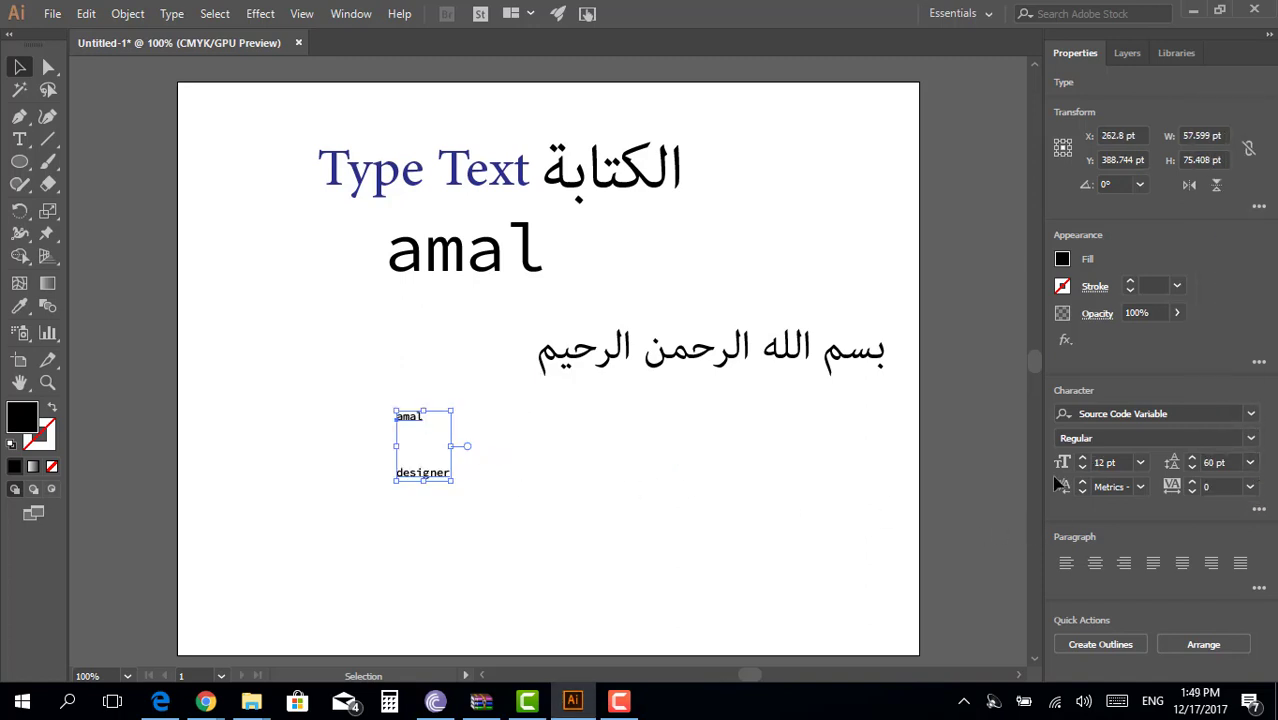
{"action": "left_click", "coordinate": [1140, 462]}
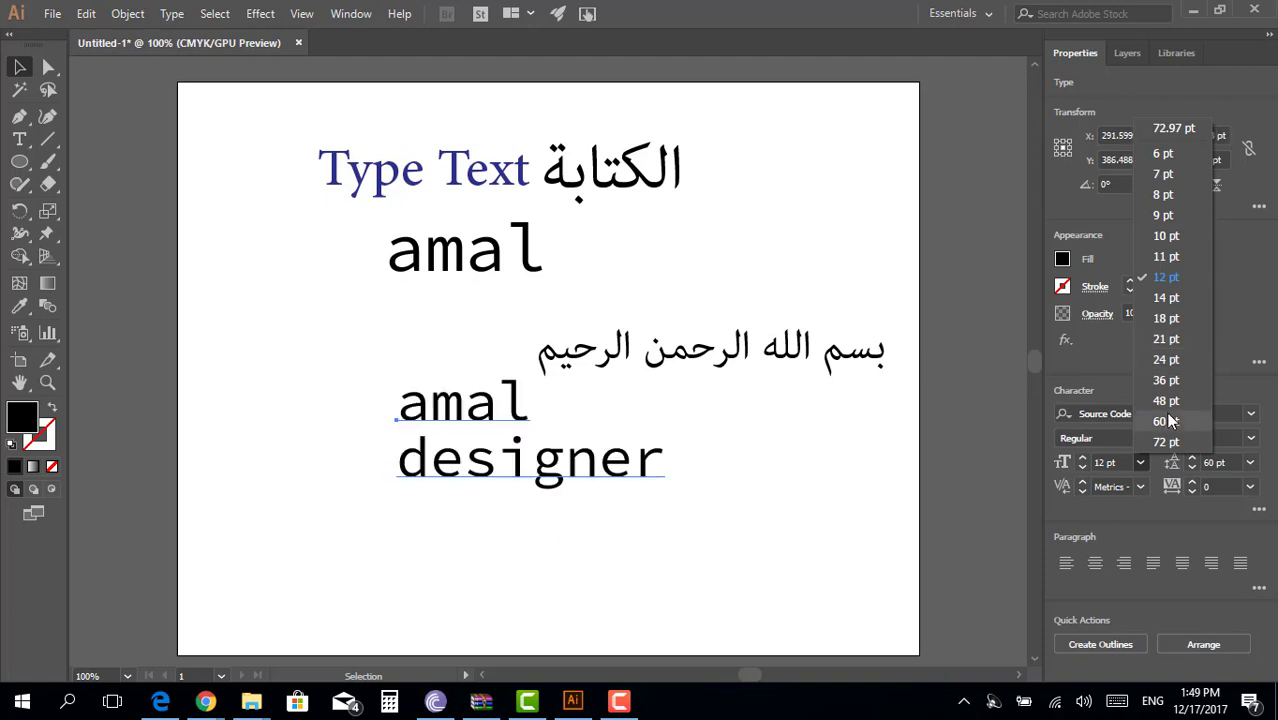
{"action": "left_click", "coordinate": [1168, 441]}
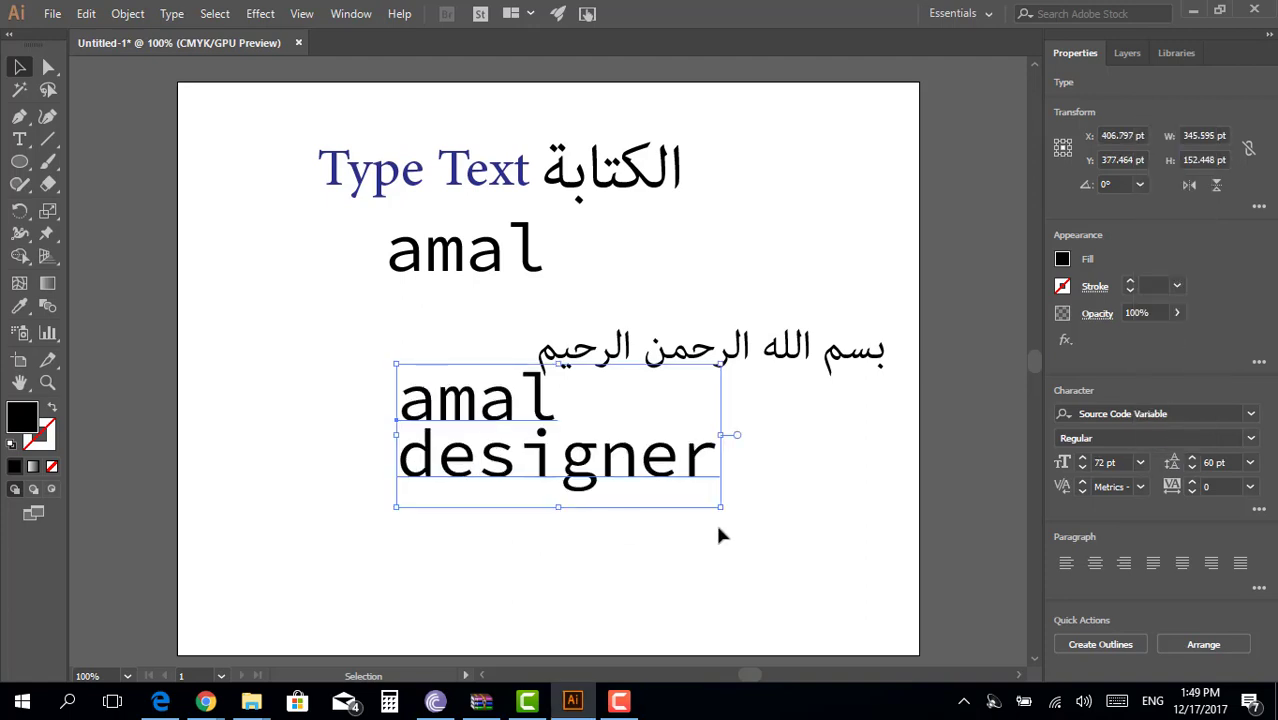
{"action": "left_click", "coordinate": [1252, 462]}
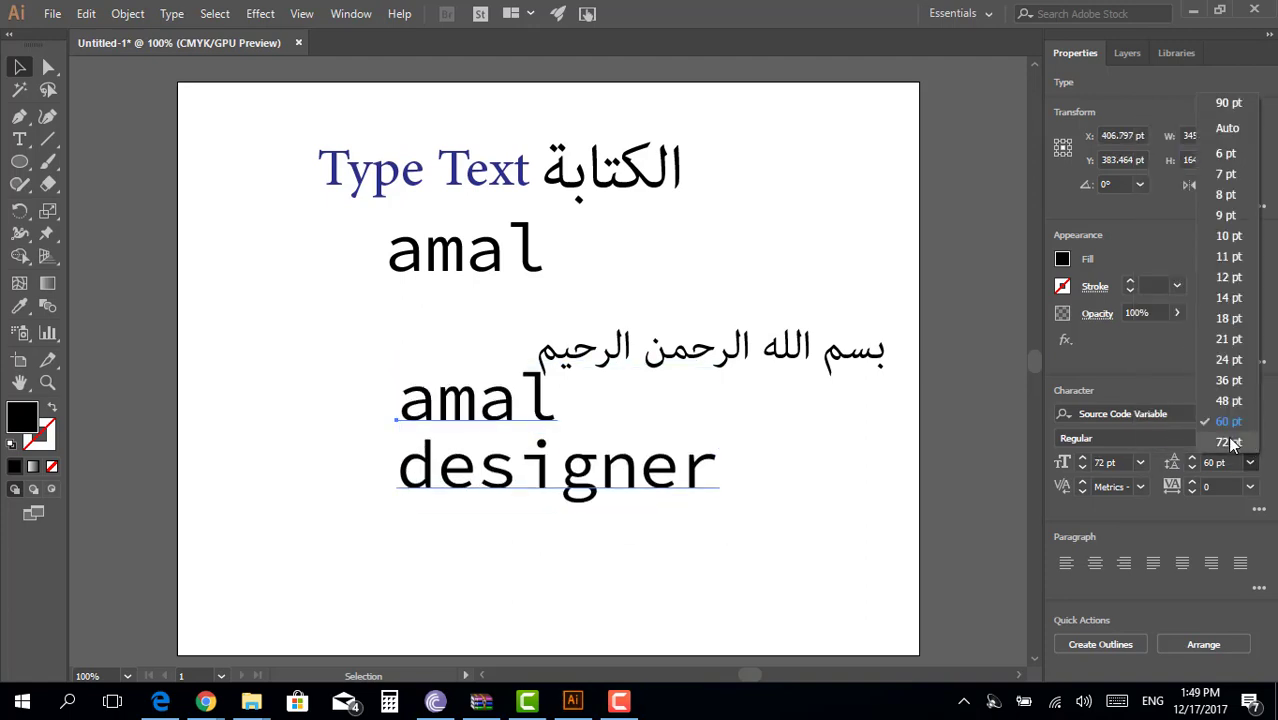
{"action": "left_click", "coordinate": [1240, 441]}
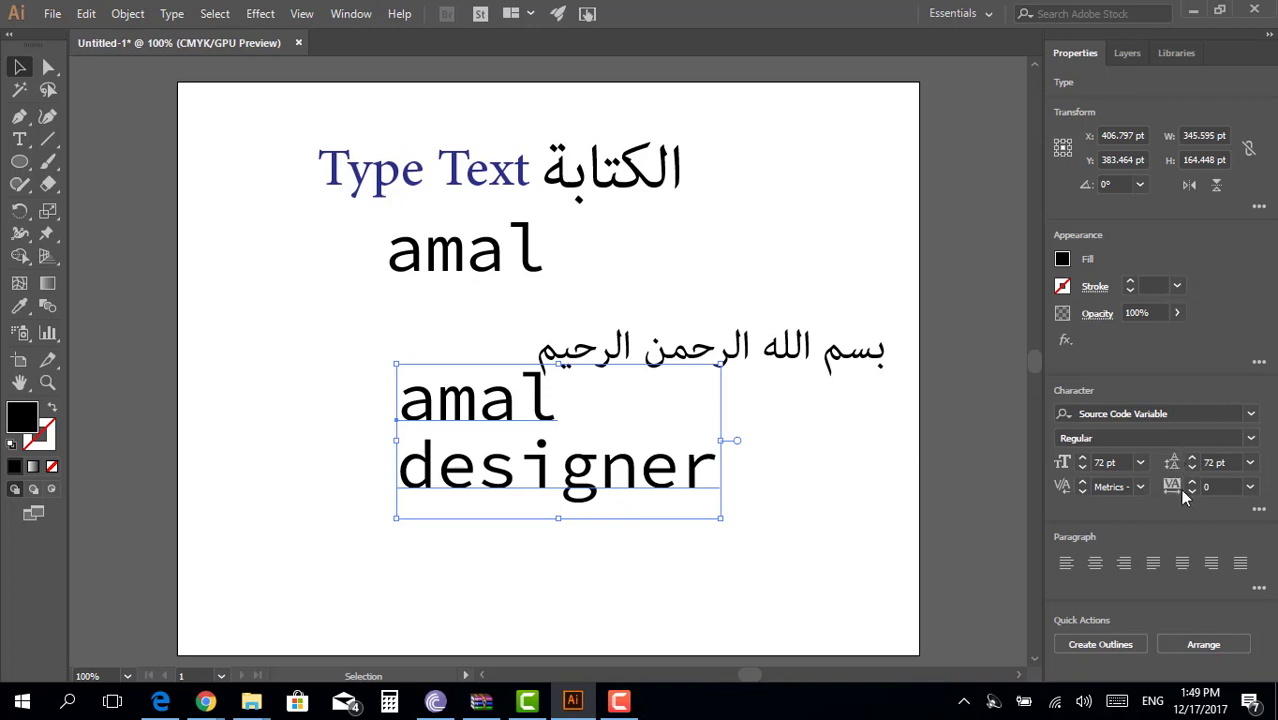
{"action": "left_click", "coordinate": [507, 262]}
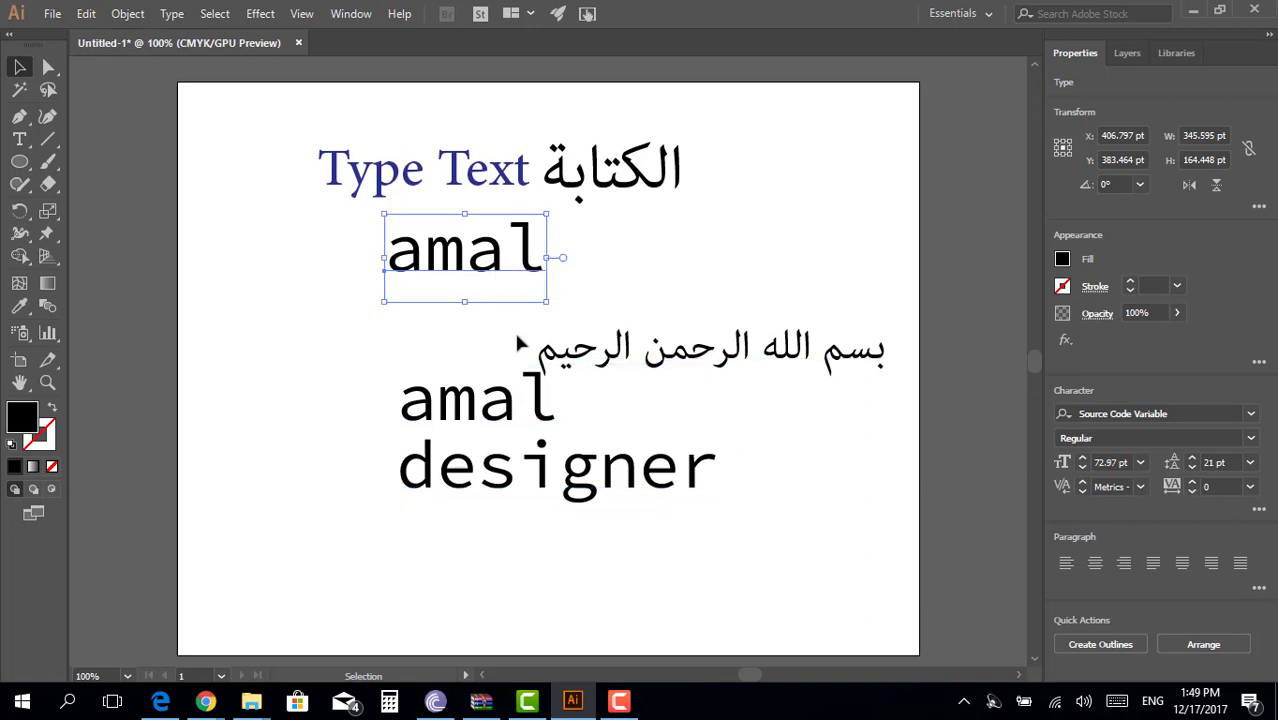
- Leave amal's tracking at 0 and expand the Character panel's more options
{"action": "left_click", "coordinate": [1249, 487]}
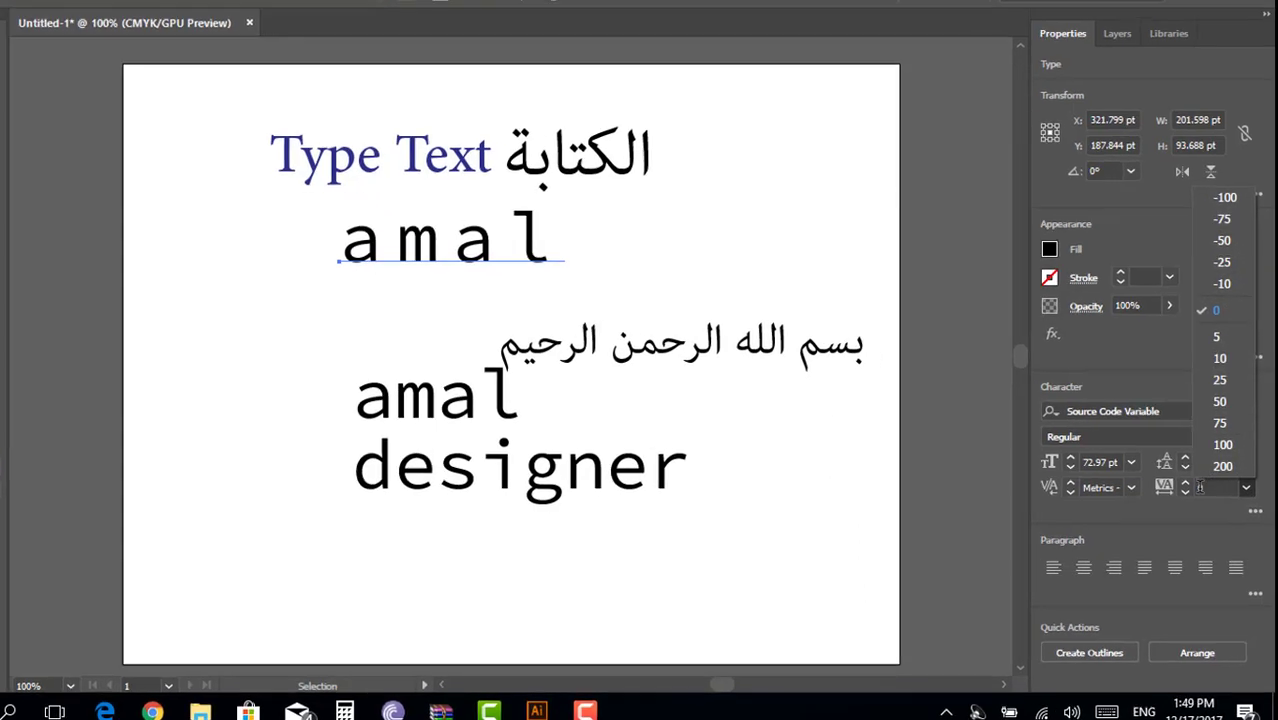
{"action": "left_click", "coordinate": [1263, 515]}
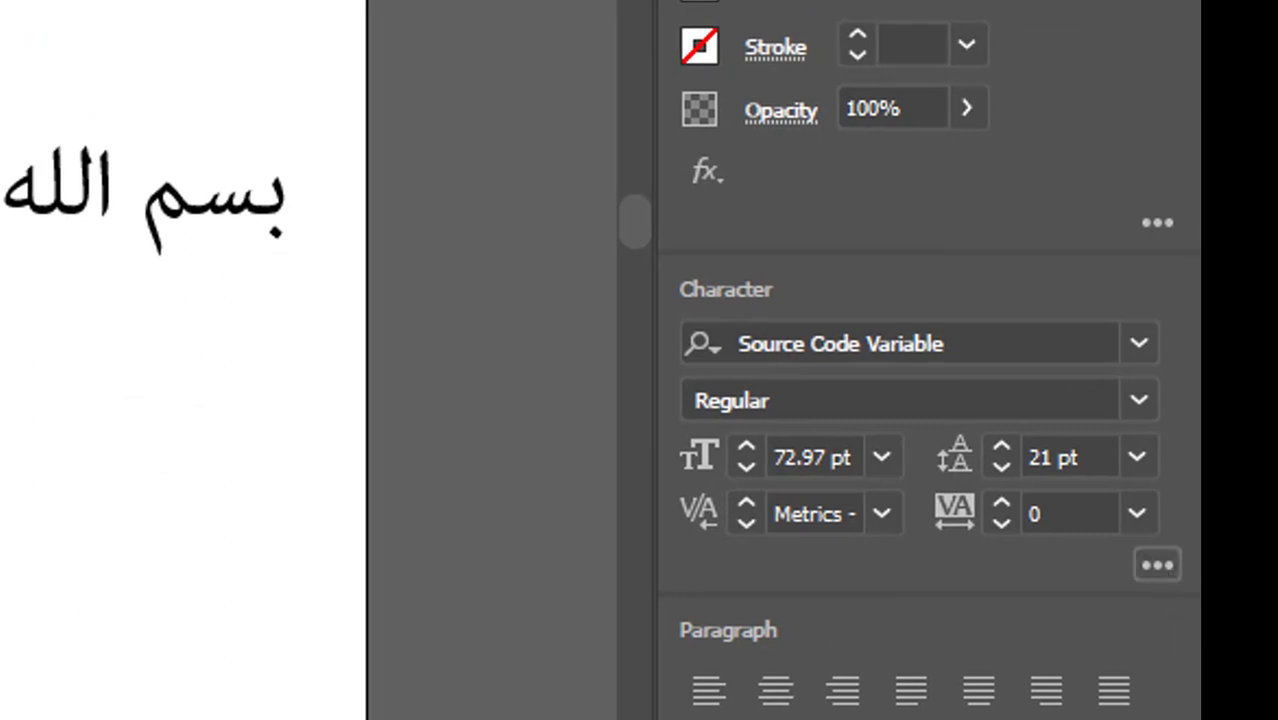
{"action": "left_click", "coordinate": [1157, 566]}
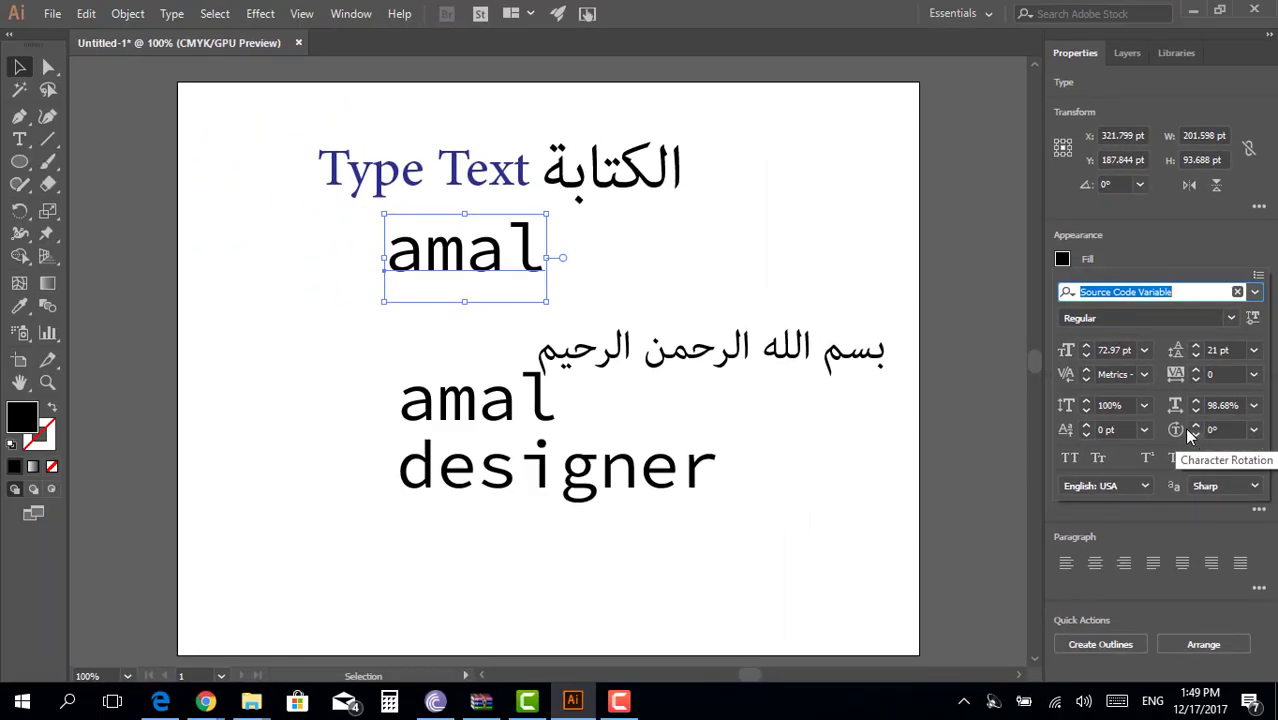
- Rotate amal's characters 30°, then try center and right alignment before returning to left
{"action": "left_click", "coordinate": [1254, 430]}
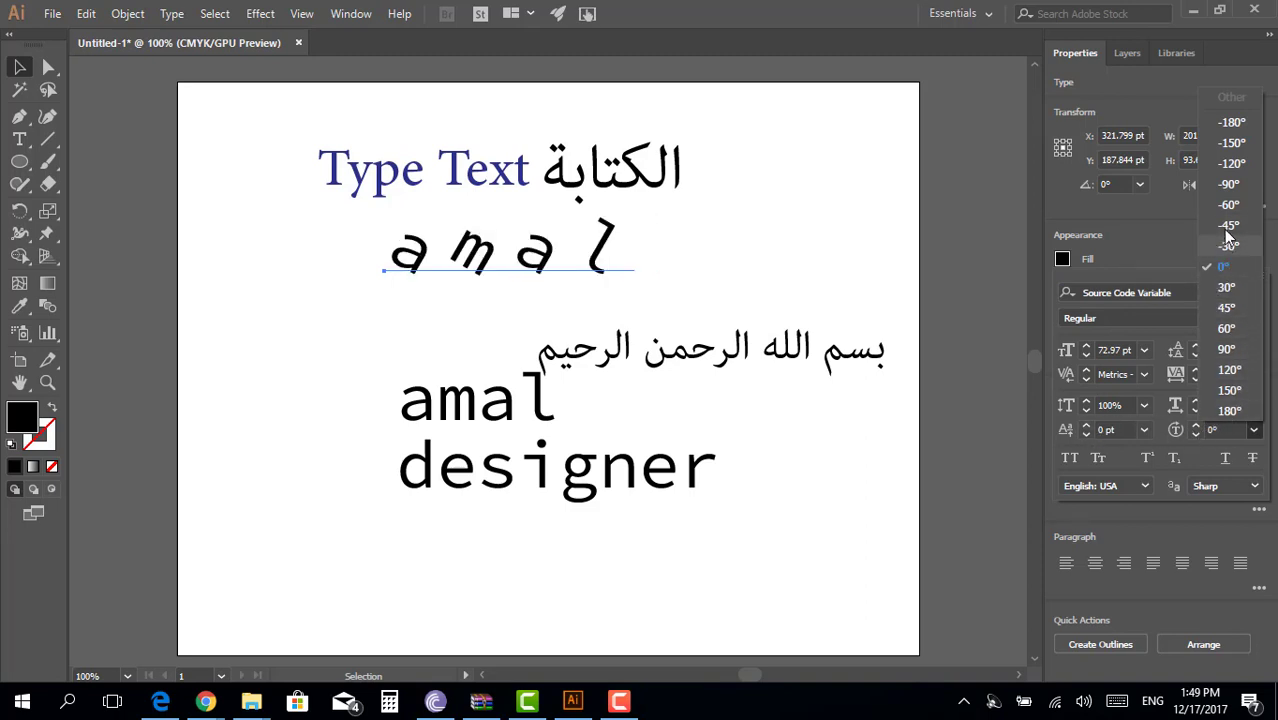
{"action": "left_click", "coordinate": [1246, 289]}
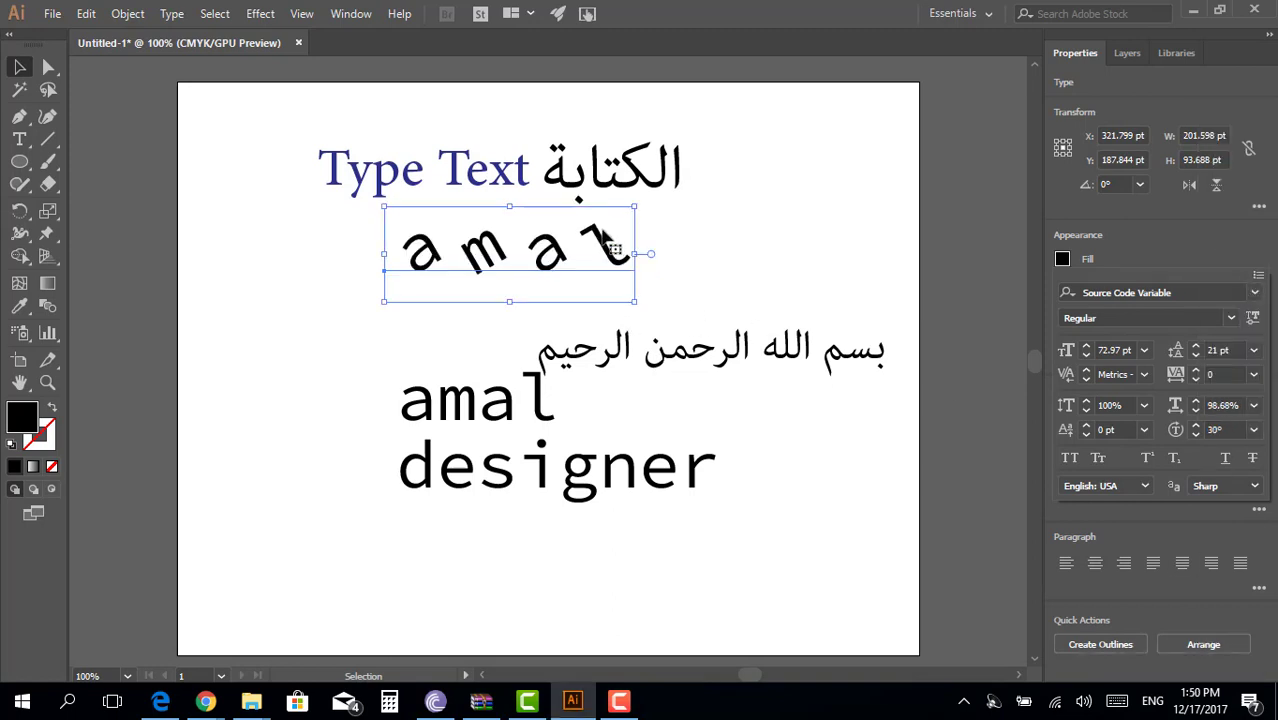
{"action": "left_click", "coordinate": [1066, 566]}
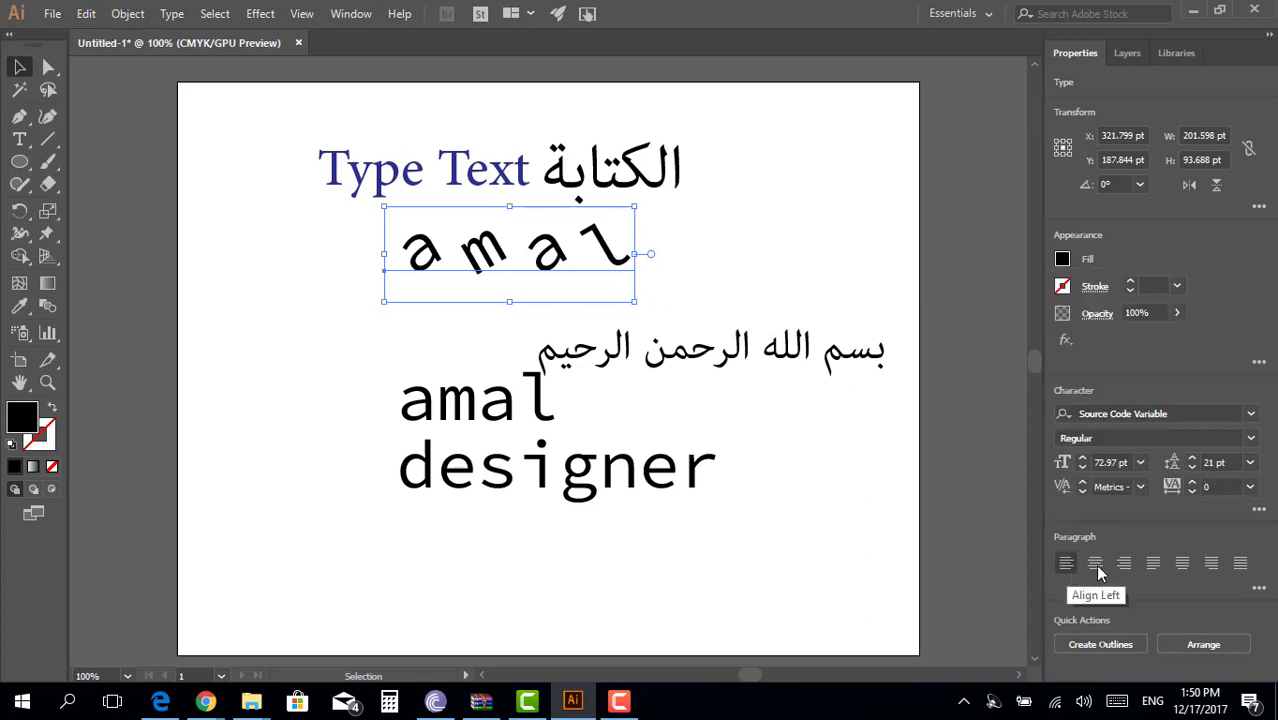
{"action": "left_click", "coordinate": [1097, 566]}
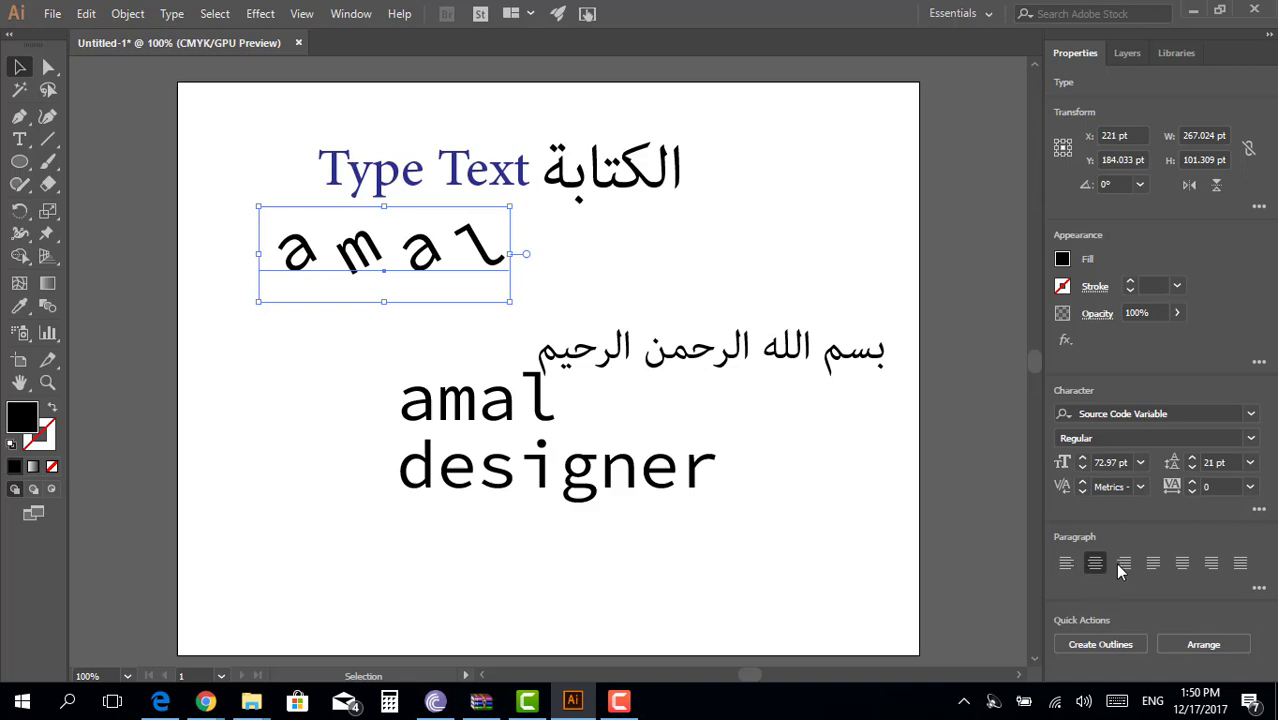
{"action": "left_click", "coordinate": [1124, 565]}
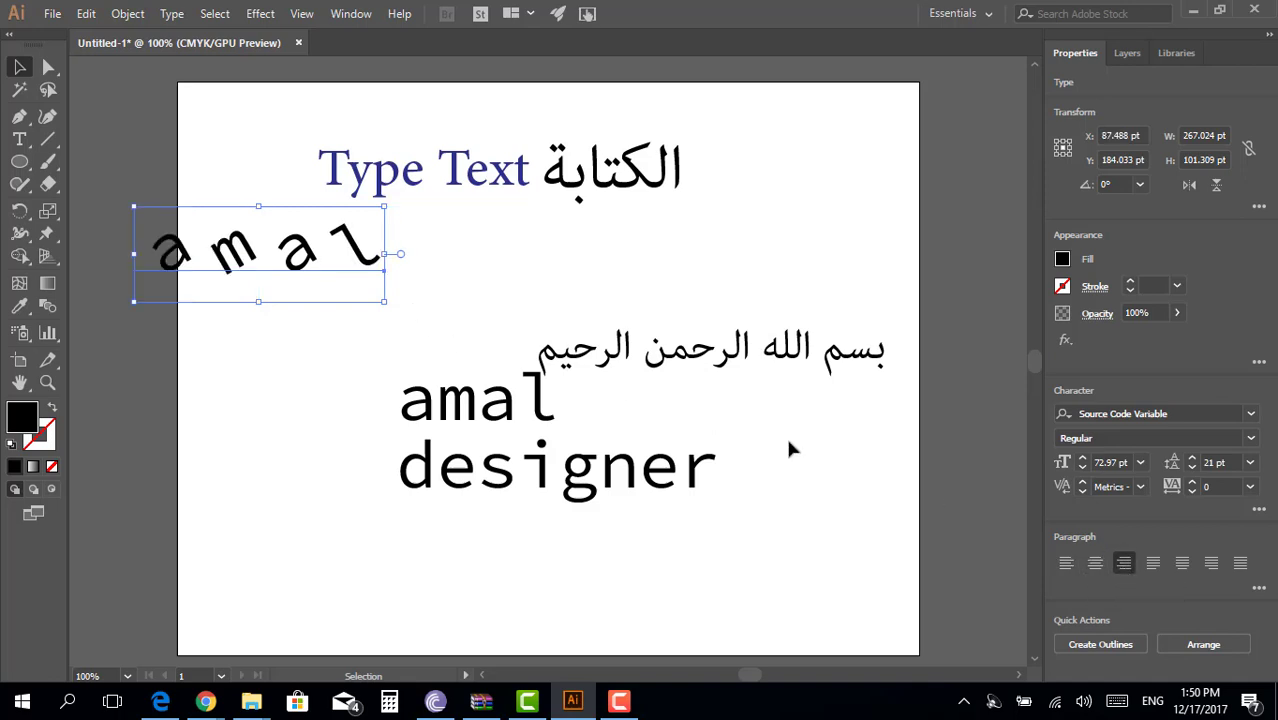
{"action": "left_click", "coordinate": [1066, 563]}
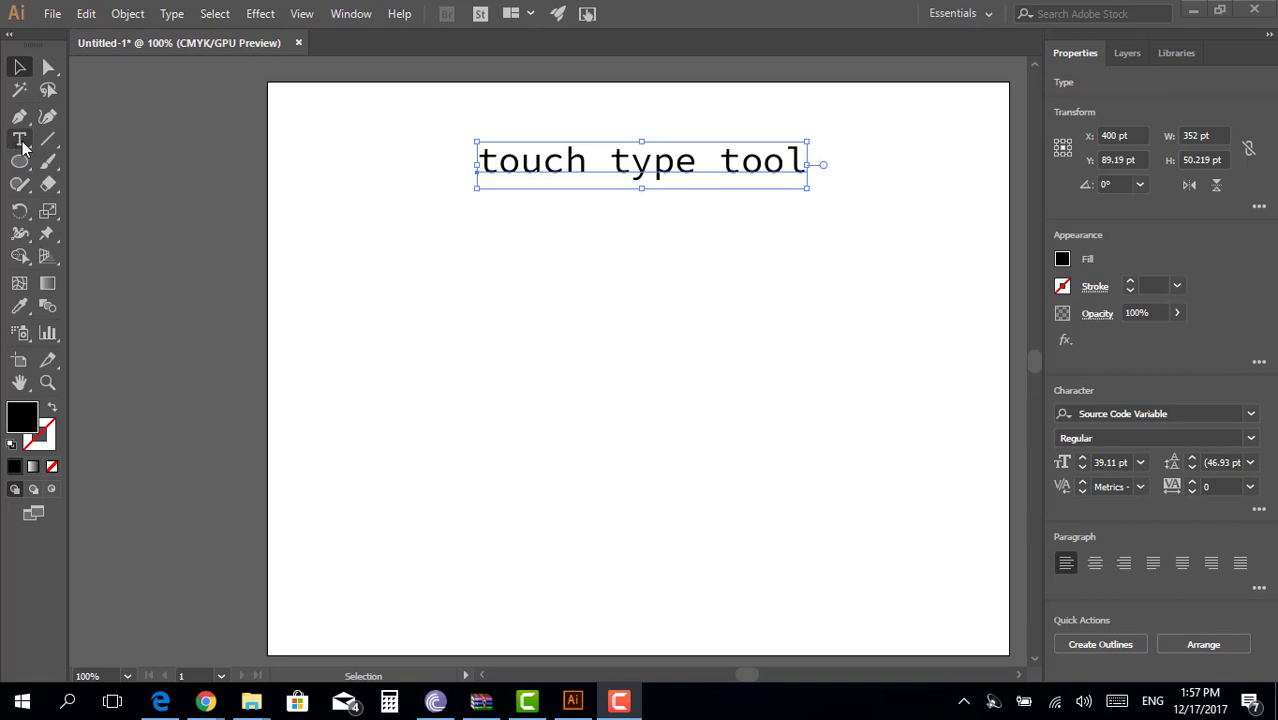
- With the regular Type Tool, add a text object reading 'graphic Designer' below the heading
{"action": "left_click", "coordinate": [23, 147]}
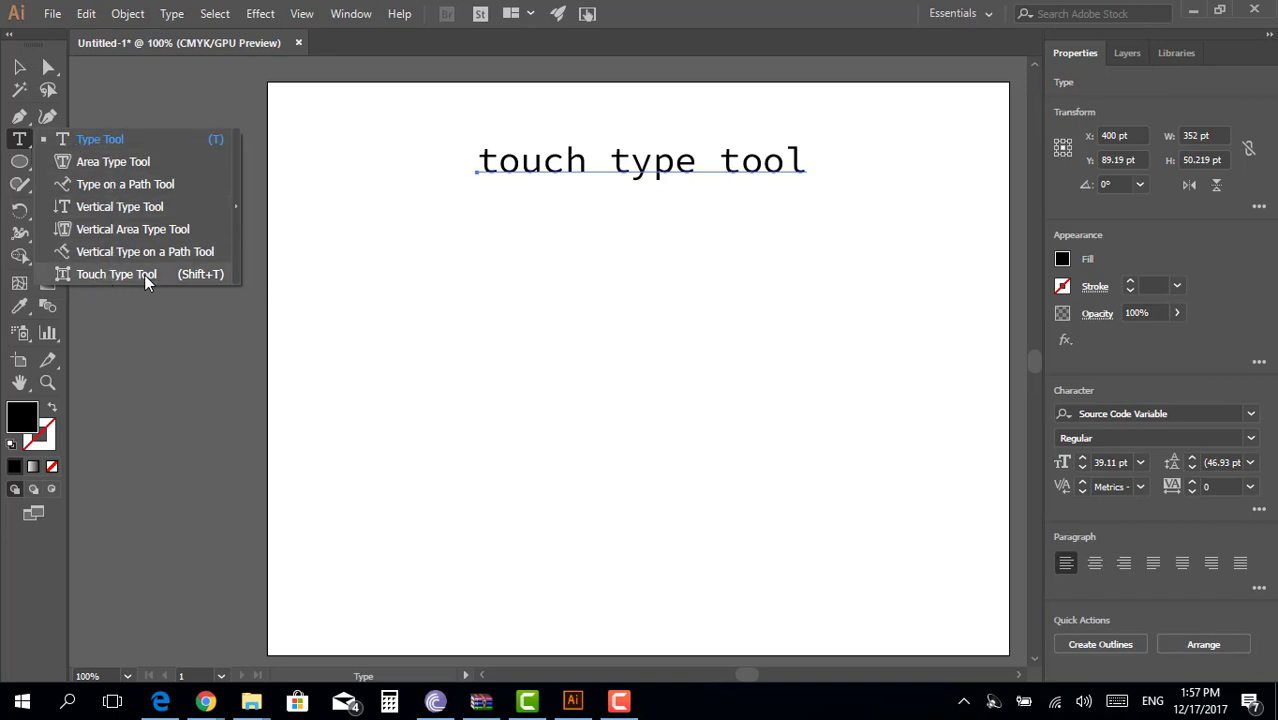
{"action": "left_click", "coordinate": [144, 274]}
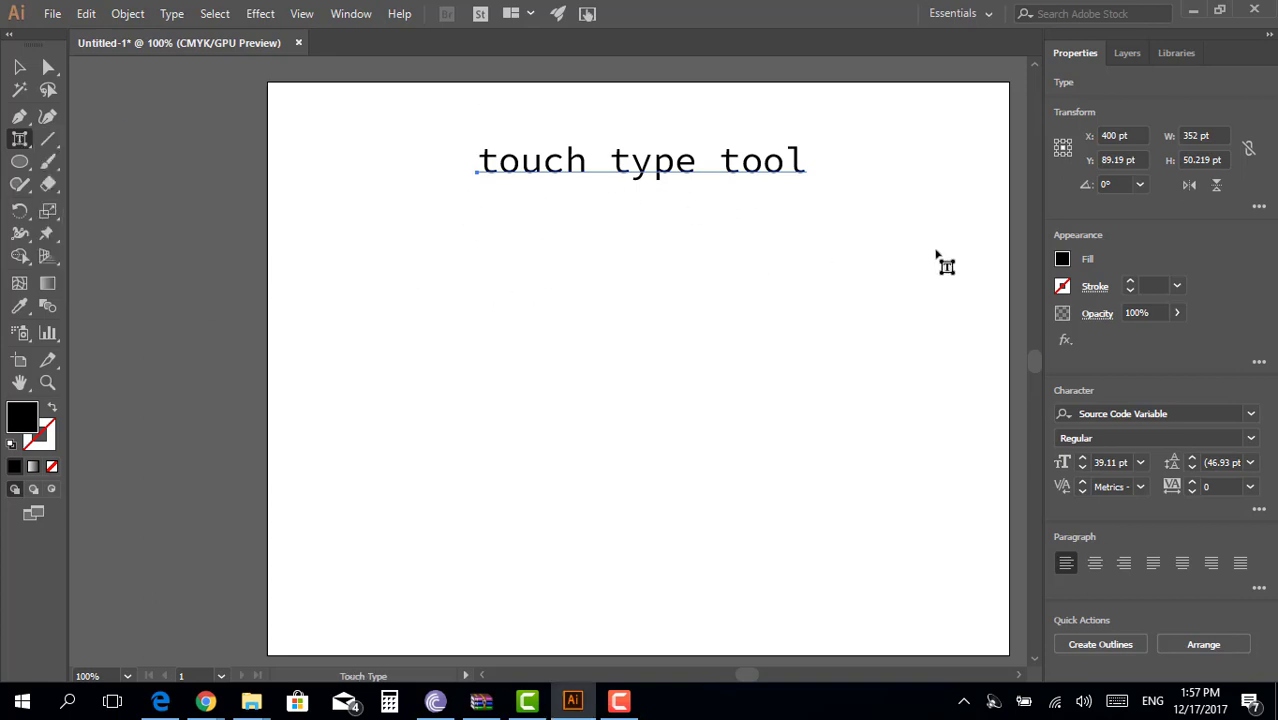
{"action": "left_click", "coordinate": [20, 139]}
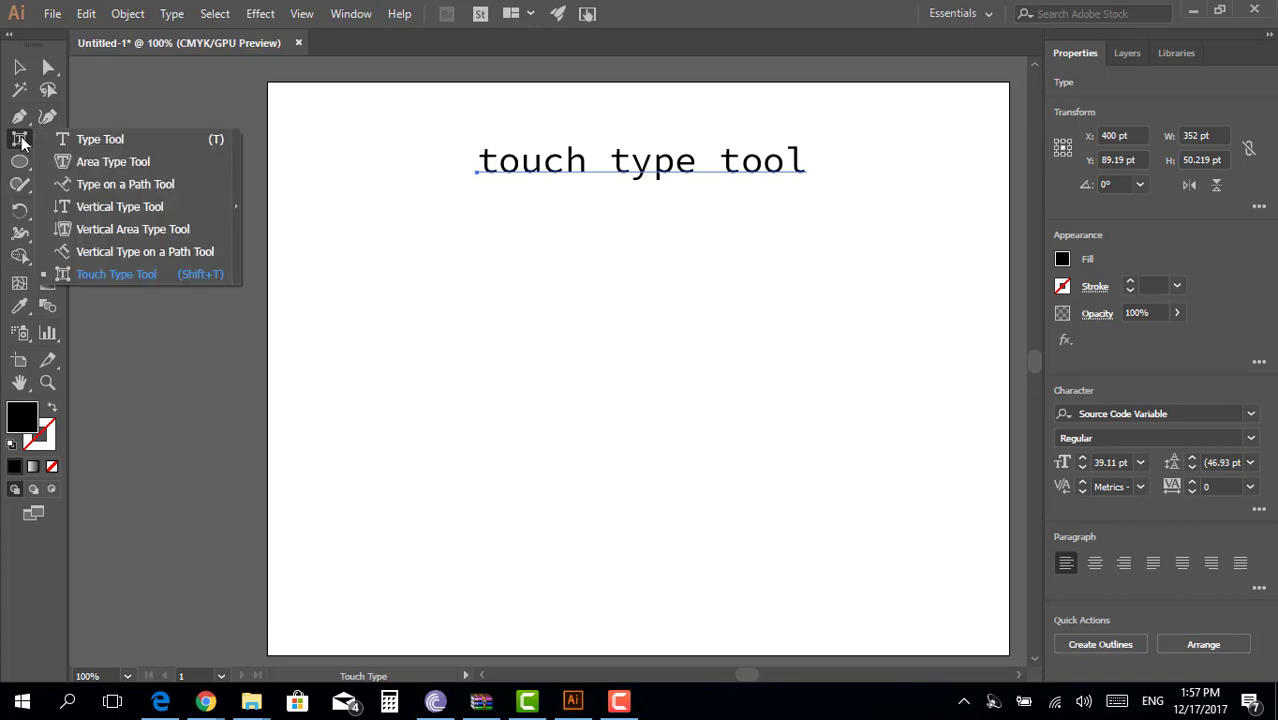
{"action": "left_click", "coordinate": [72, 140]}
{"action": "left_click", "coordinate": [510, 283]}
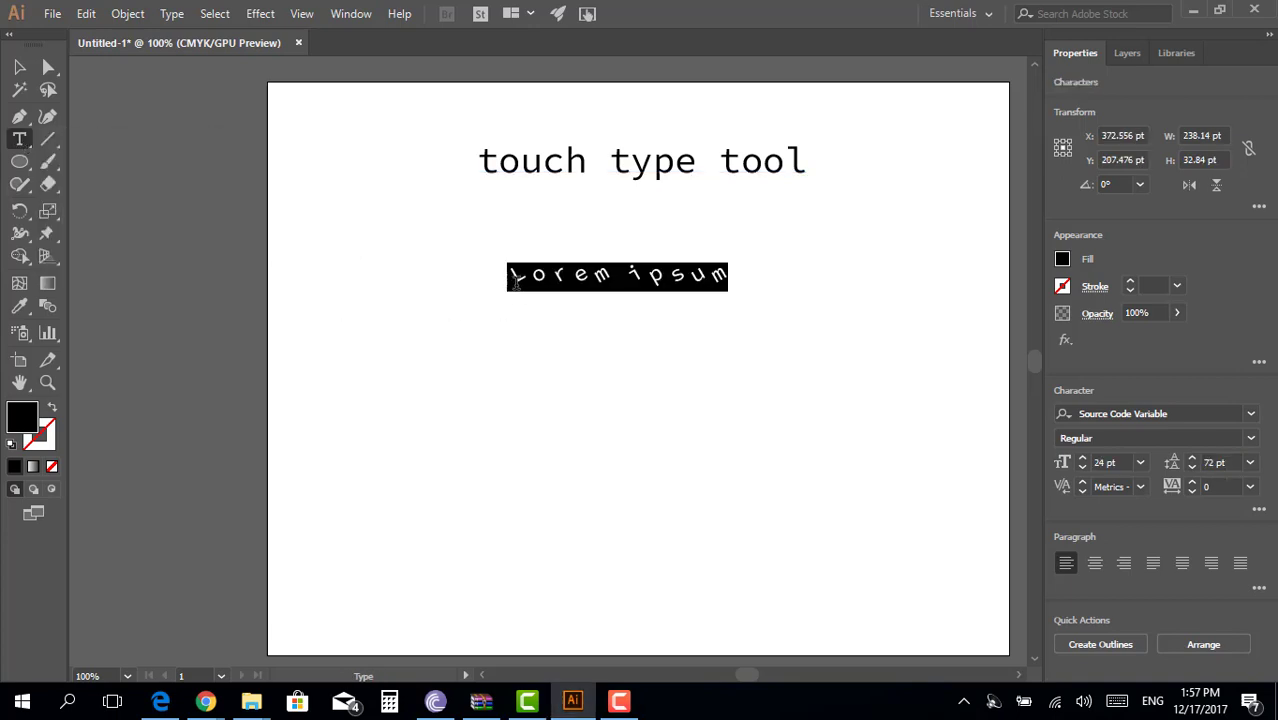
{"action": "type", "text": "gra"}
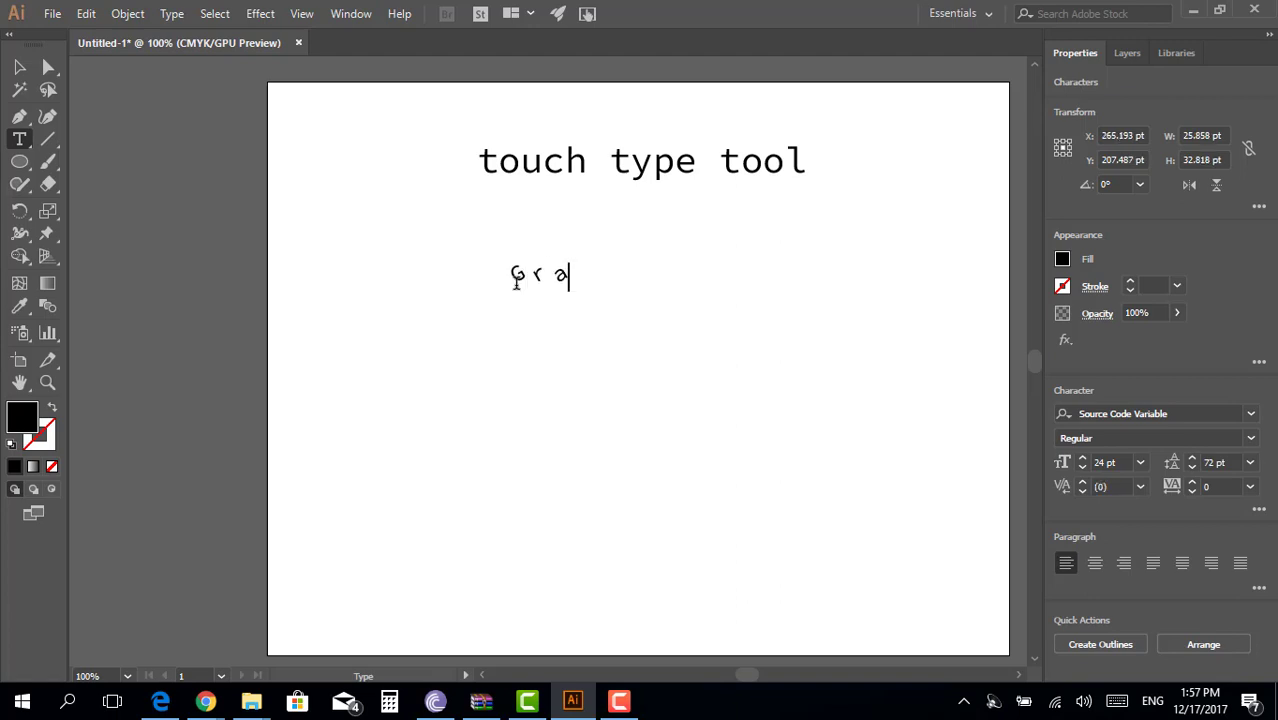
{"action": "type", "text": "ph"}
{"action": "type", "text": "ic D"}
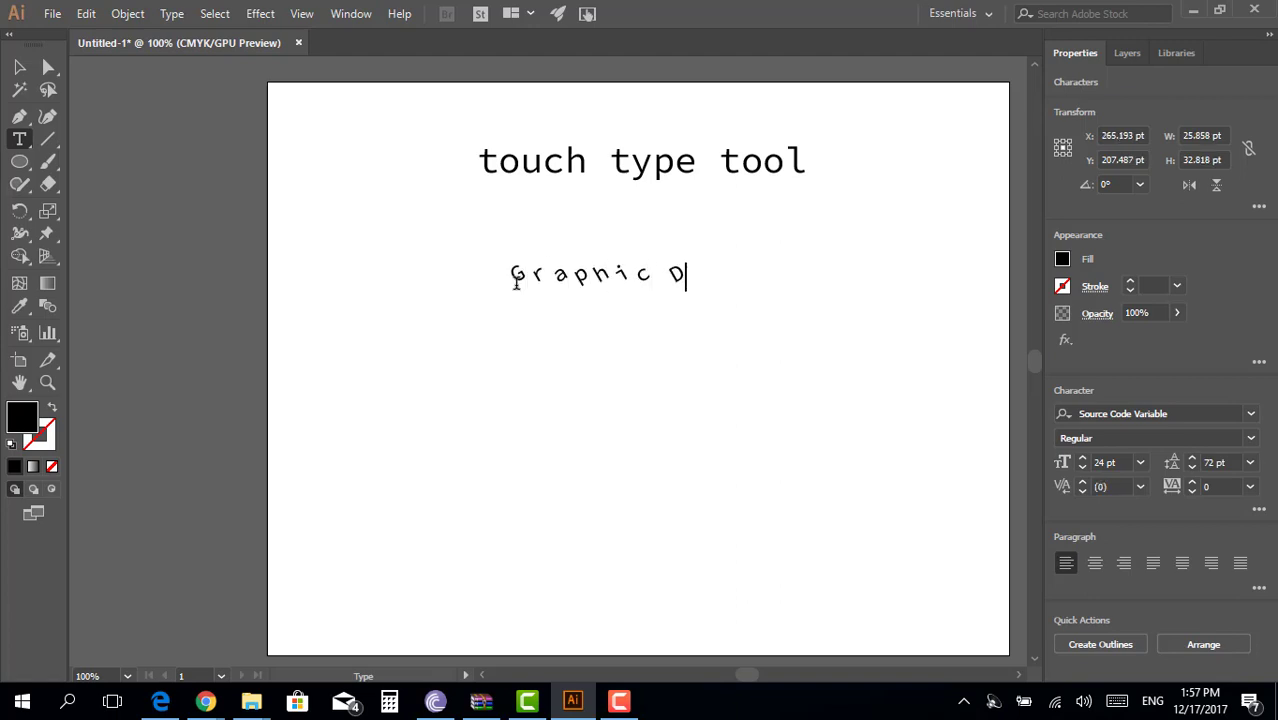
{"action": "type", "text": "esigne"}
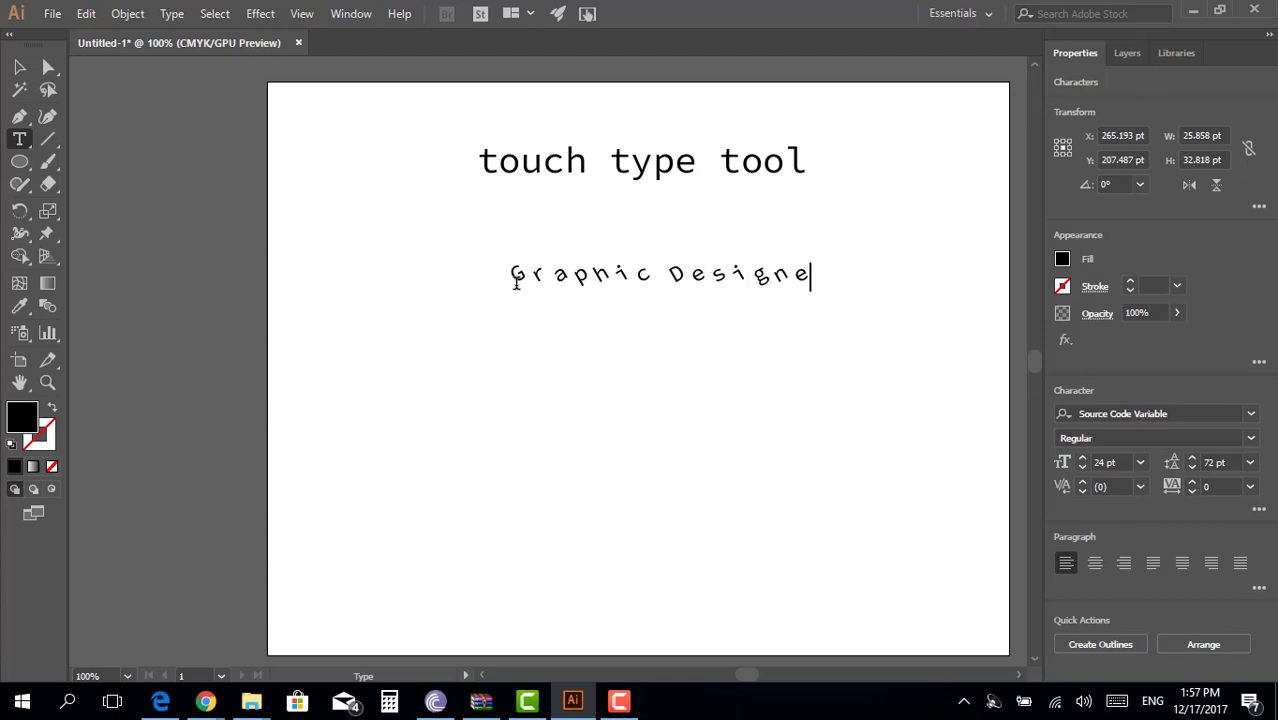
{"action": "type", "text": "r"}
- Reset the text's Character Rotation to 0° and scale it up to about 36 pt
{"action": "left_click", "coordinate": [1259, 510]}
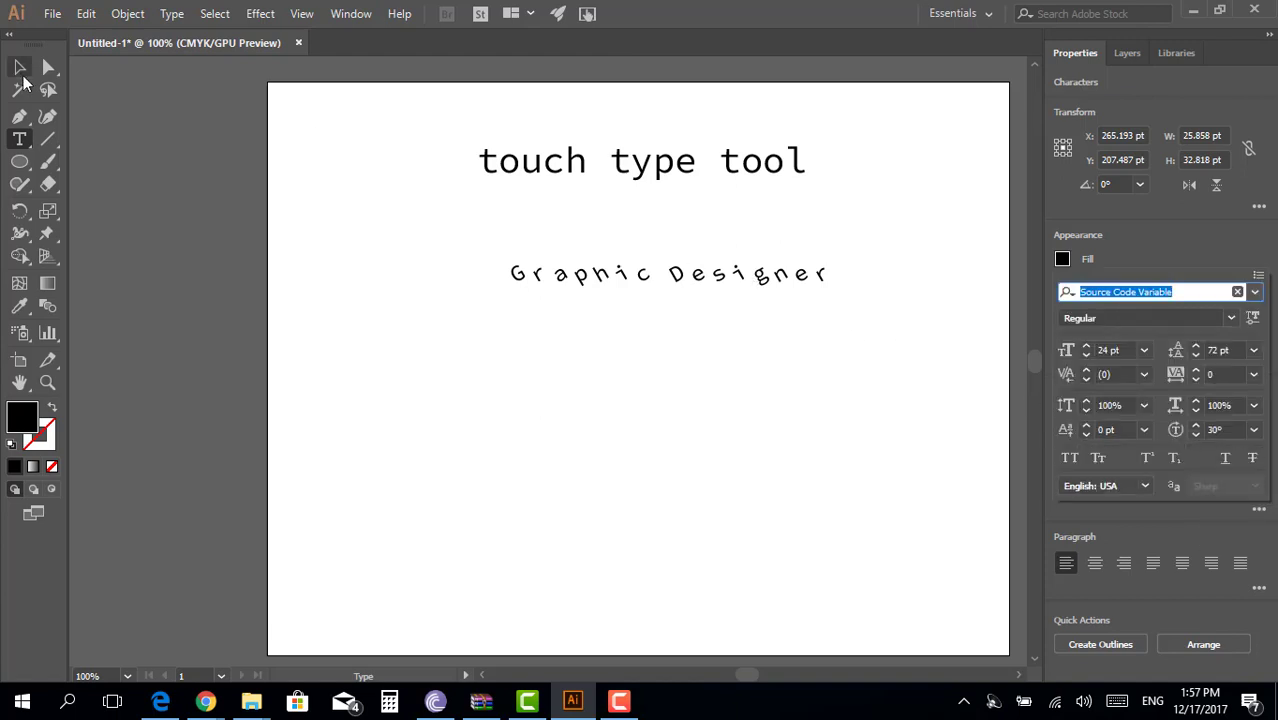
{"action": "key", "text": "Escape"}
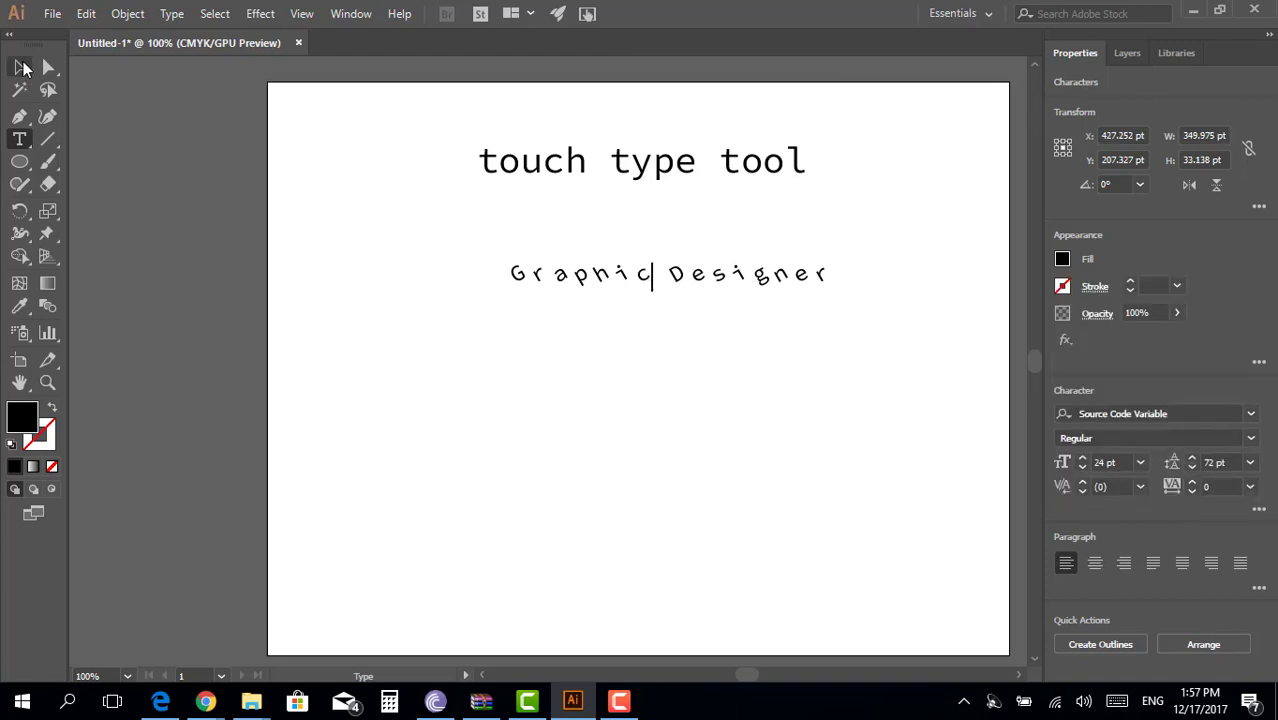
{"action": "left_click", "coordinate": [1259, 510]}
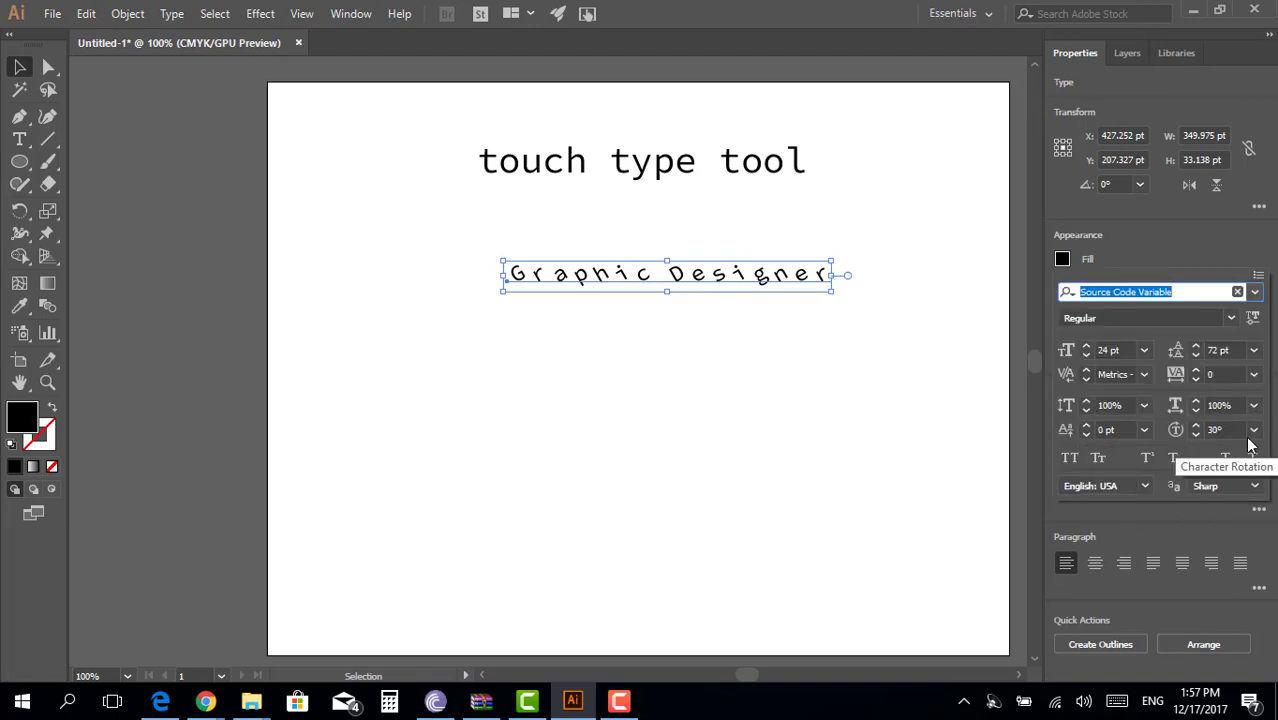
{"action": "left_click", "coordinate": [1215, 429]}
{"action": "key", "text": "Return"}
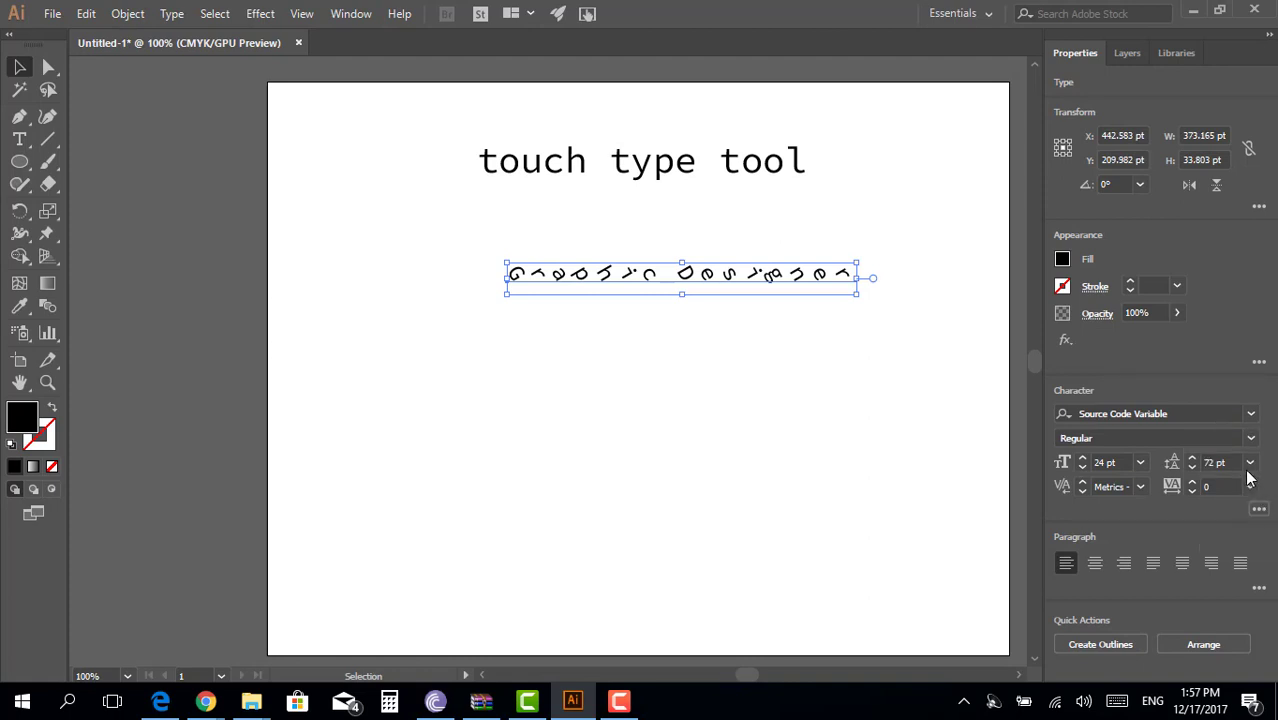
{"action": "left_click", "coordinate": [1259, 510]}
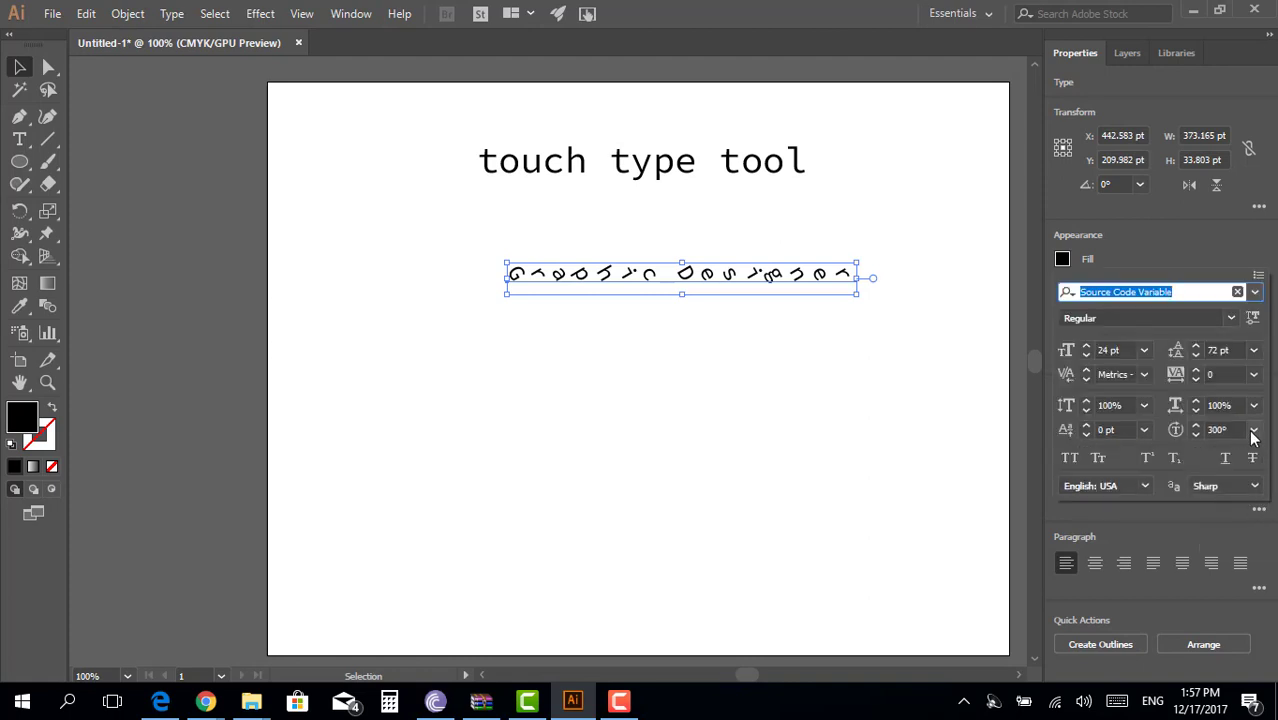
{"action": "left_click", "coordinate": [1184, 430]}
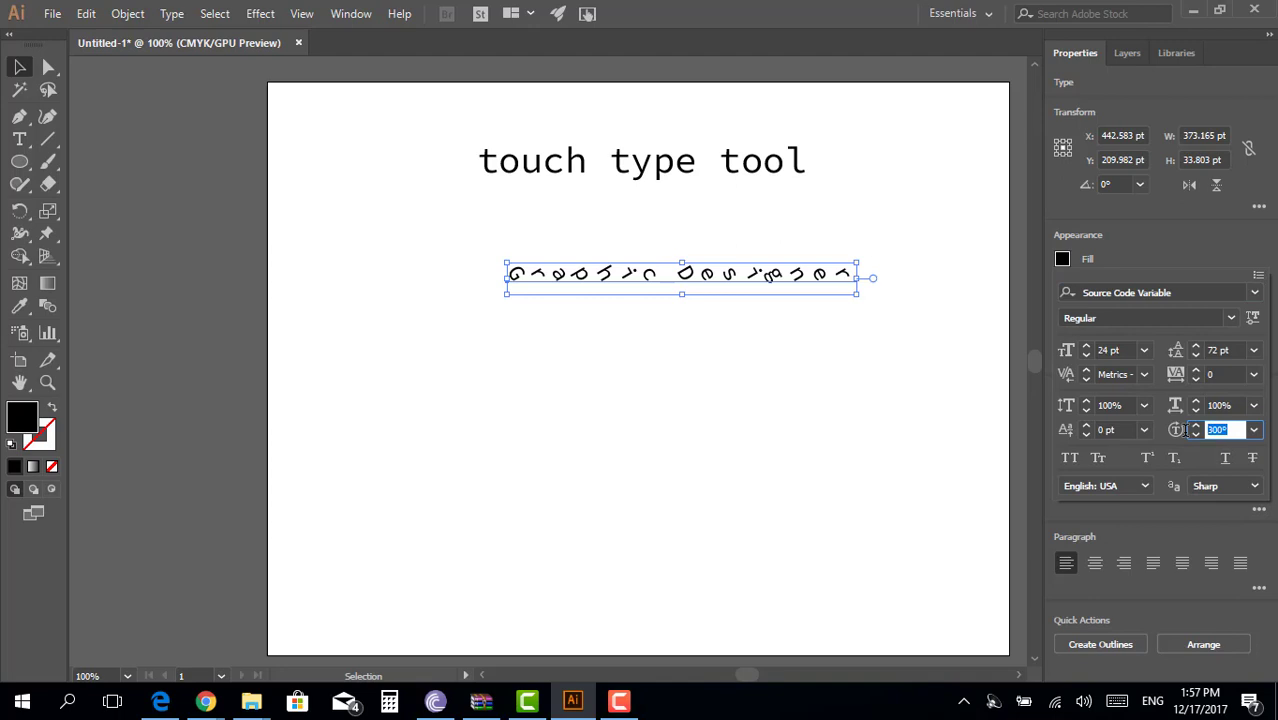
{"action": "type", "text": "0"}
{"action": "key", "text": "Return"}
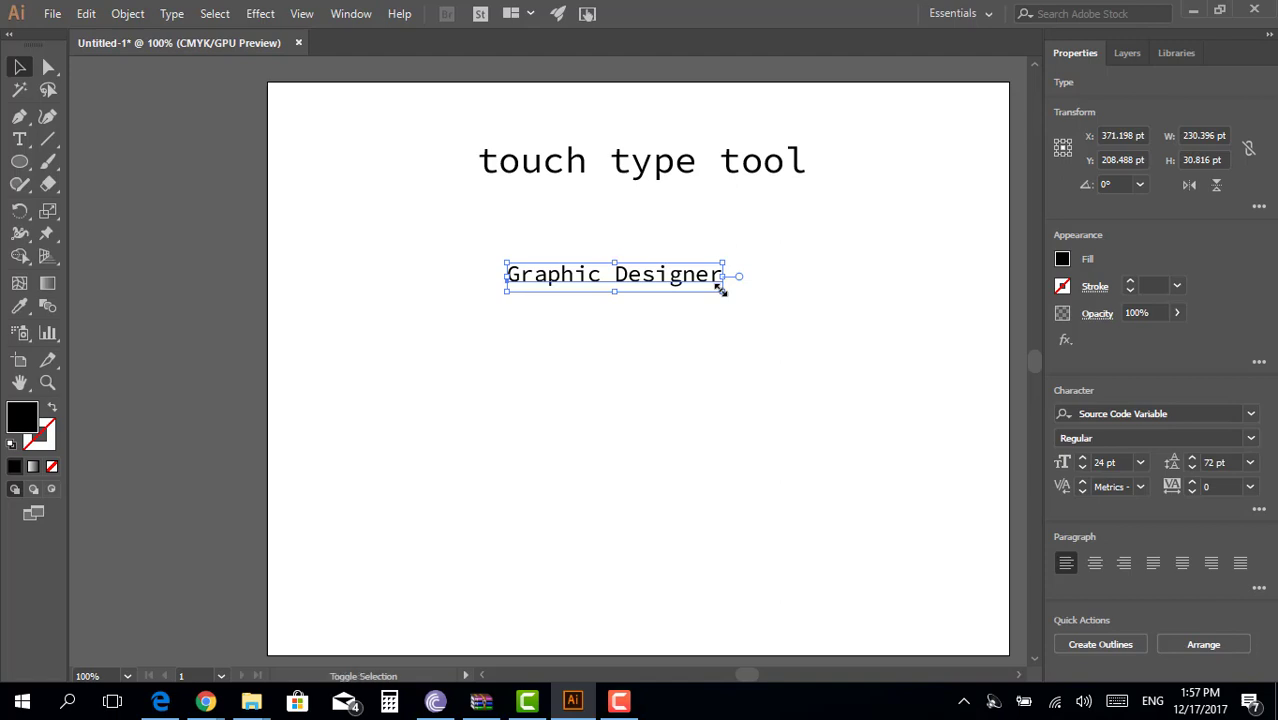
{"action": "left_click_drag", "start_coordinate": [720, 289], "coordinate": [836, 365]}
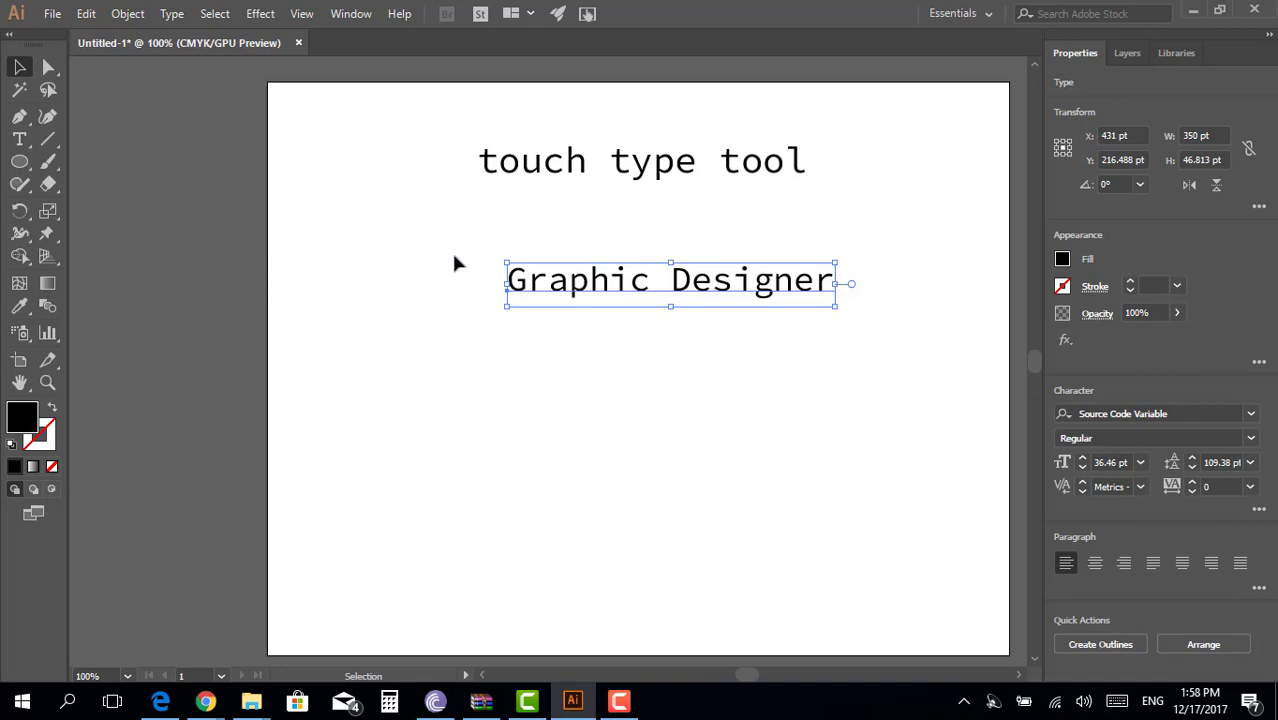
- With Touch Type, drop the G below the baseline, tilt it counter-clockwise and stretch it larger
{"action": "left_click", "coordinate": [20, 140]}
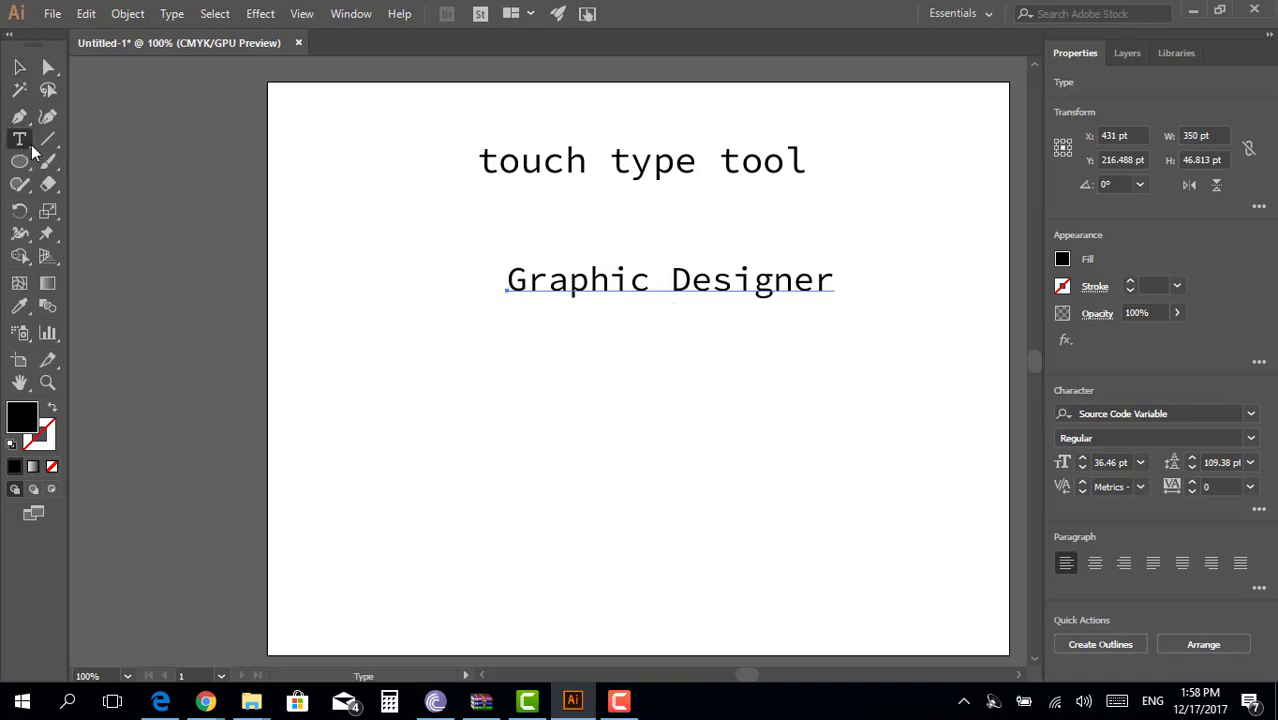
{"action": "left_click_drag", "start_coordinate": [31, 146], "coordinate": [134, 274]}
{"action": "left_click", "coordinate": [527, 297]}
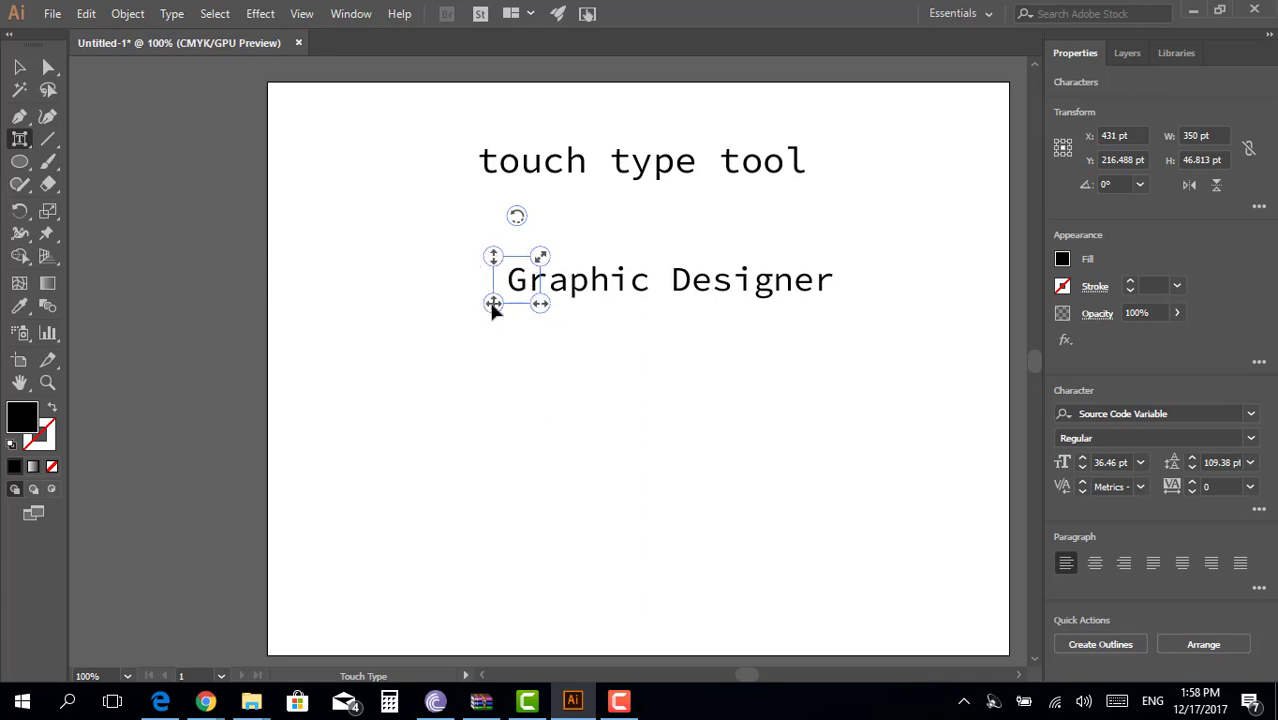
{"action": "left_click_drag", "start_coordinate": [492, 305], "coordinate": [455, 330]}
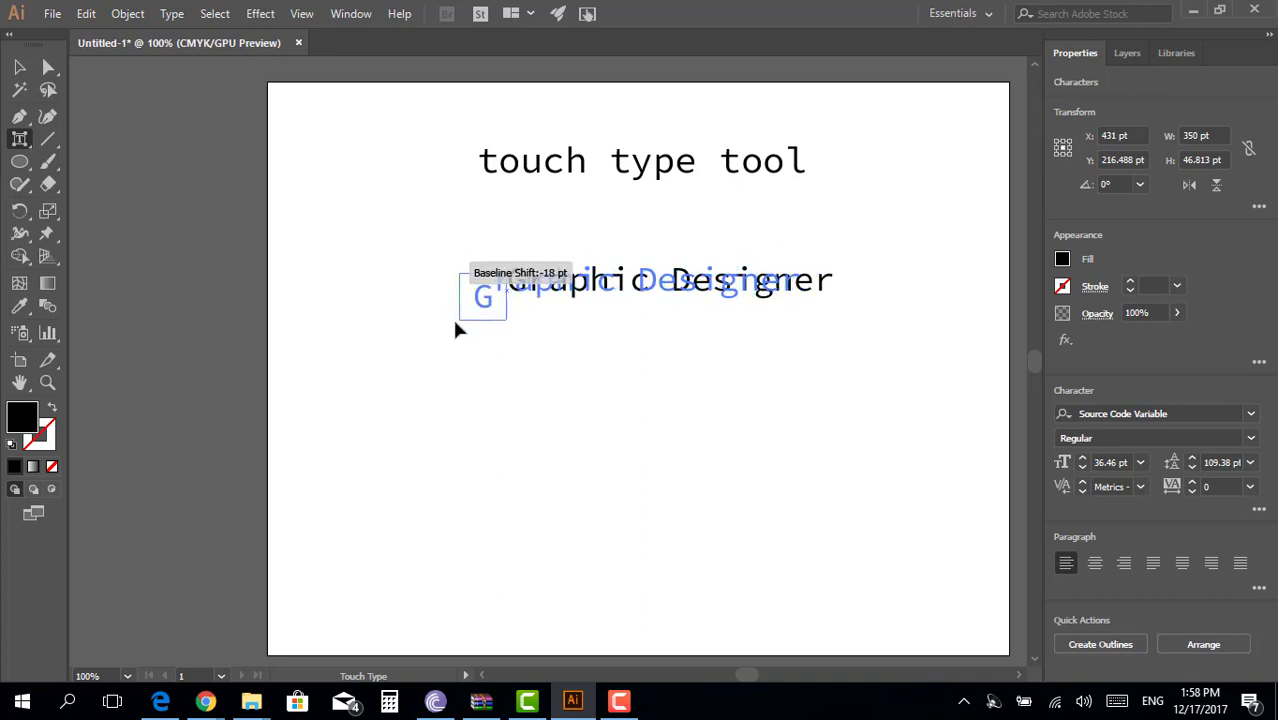
{"action": "left_click_drag", "start_coordinate": [455, 330], "coordinate": [394, 348]}
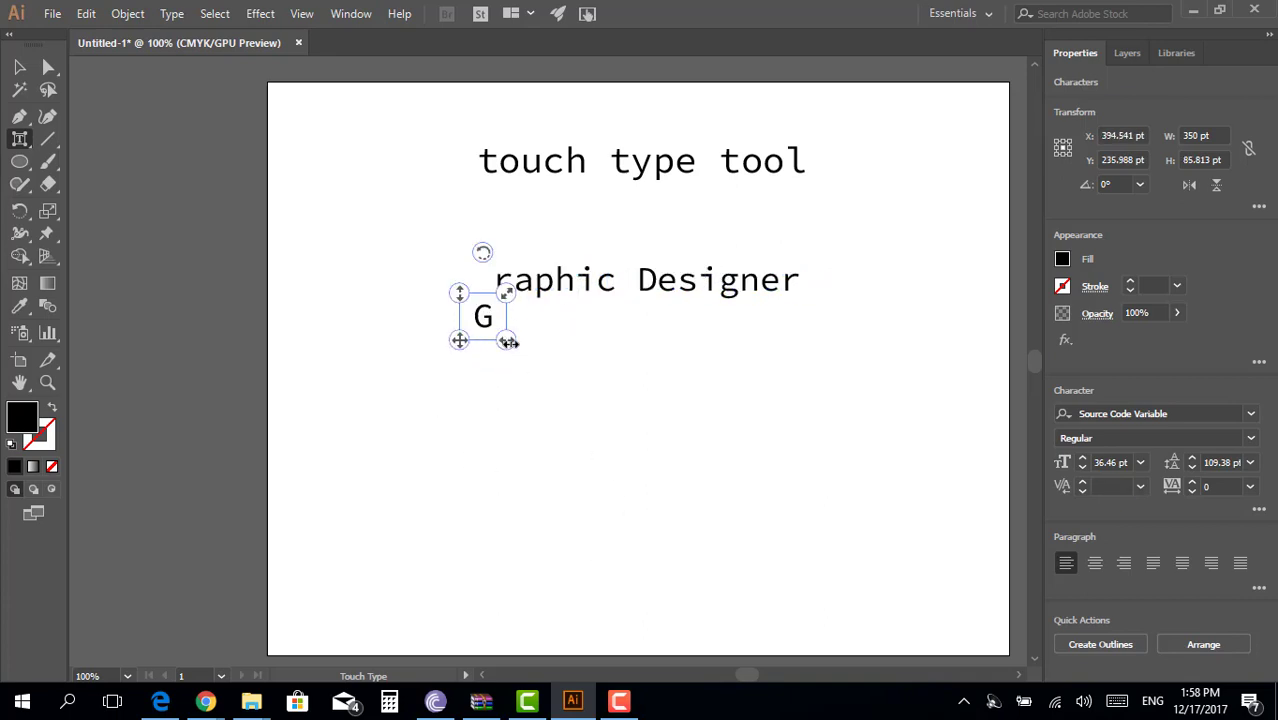
{"action": "left_click_drag", "start_coordinate": [509, 342], "coordinate": [571, 354]}
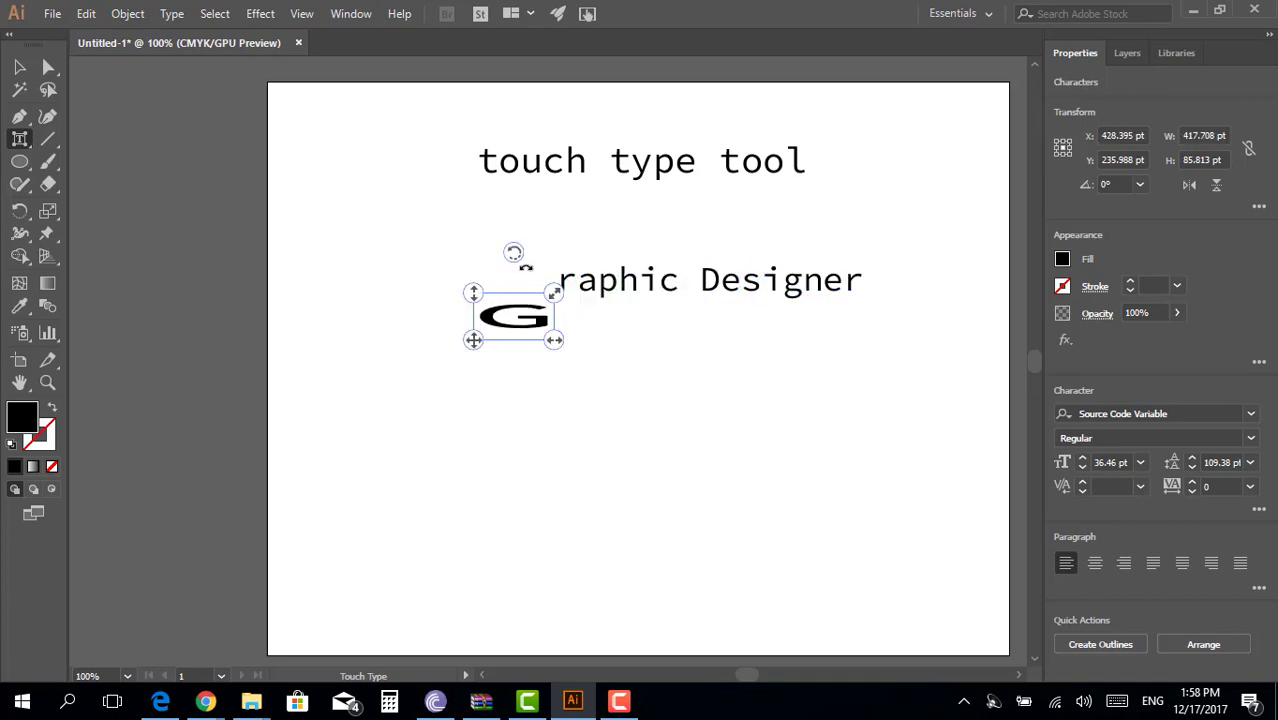
{"action": "left_click_drag", "start_coordinate": [513, 252], "coordinate": [462, 260]}
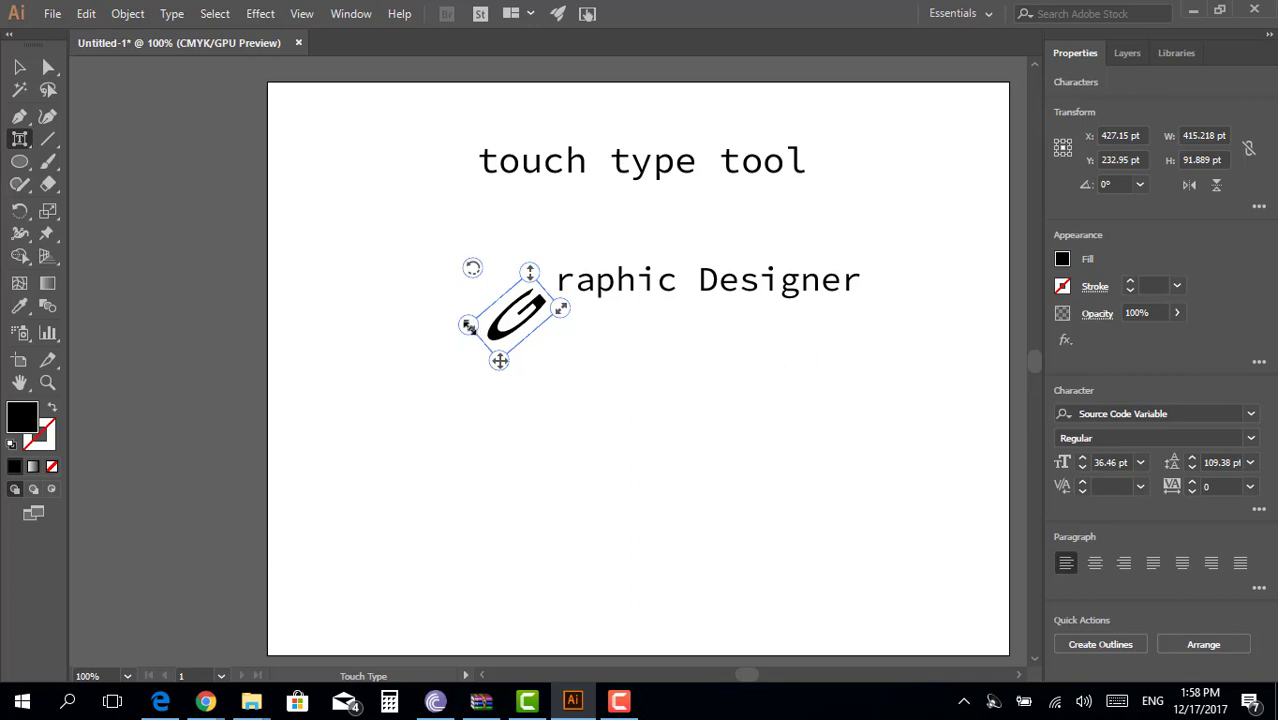
{"action": "left_click_drag", "start_coordinate": [469, 326], "coordinate": [458, 281]}
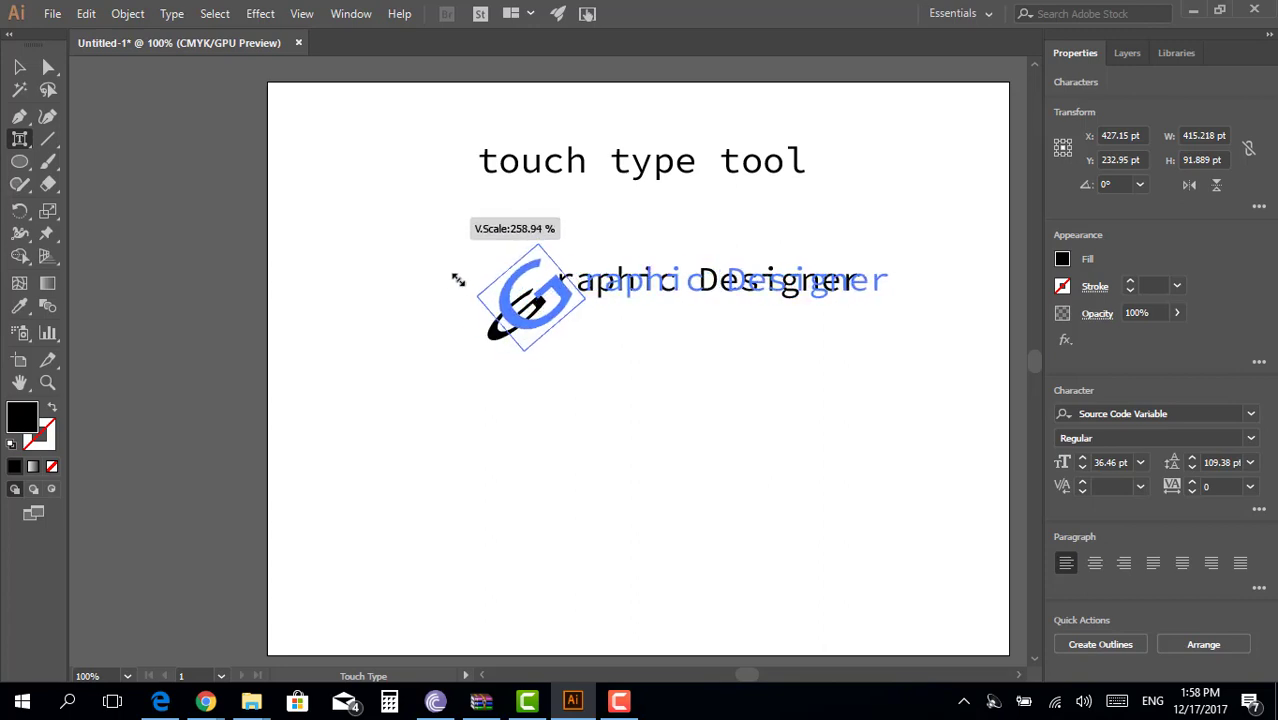
{"action": "left_click_drag", "start_coordinate": [458, 281], "coordinate": [457, 282]}
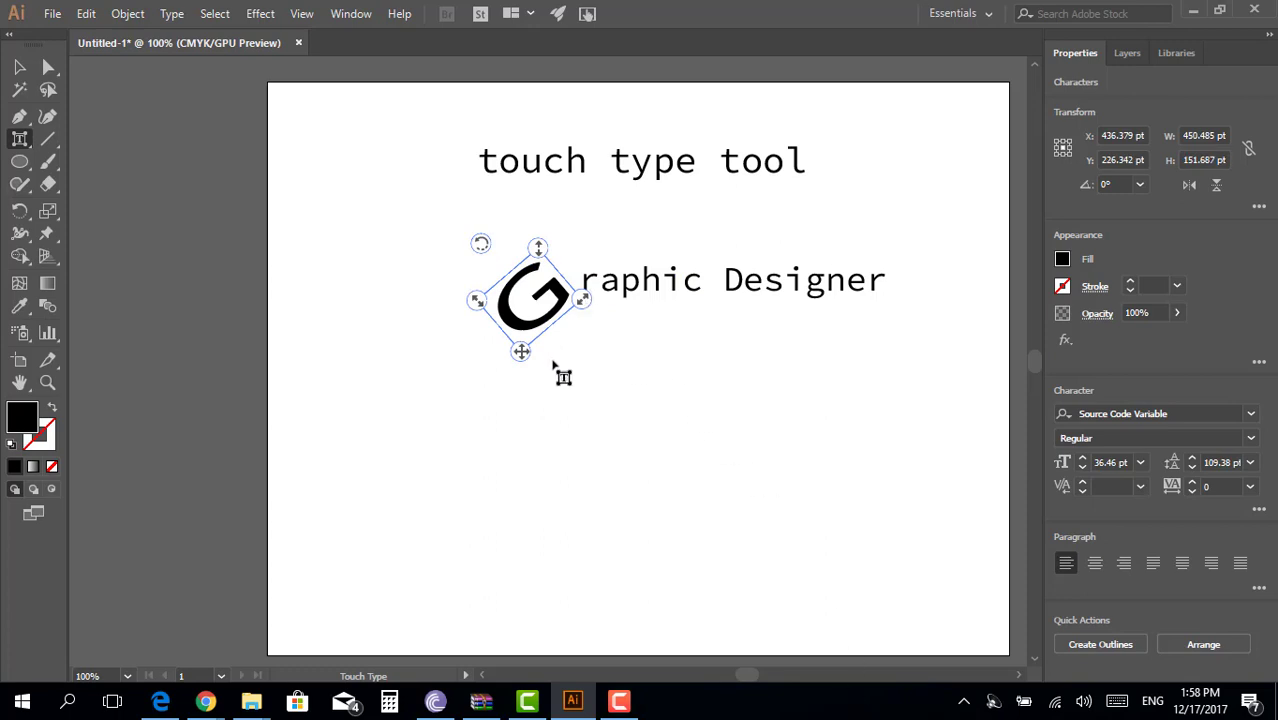
{"action": "scroll", "coordinate": [562, 371], "scroll_direction": "up", "scroll_amount": 2}
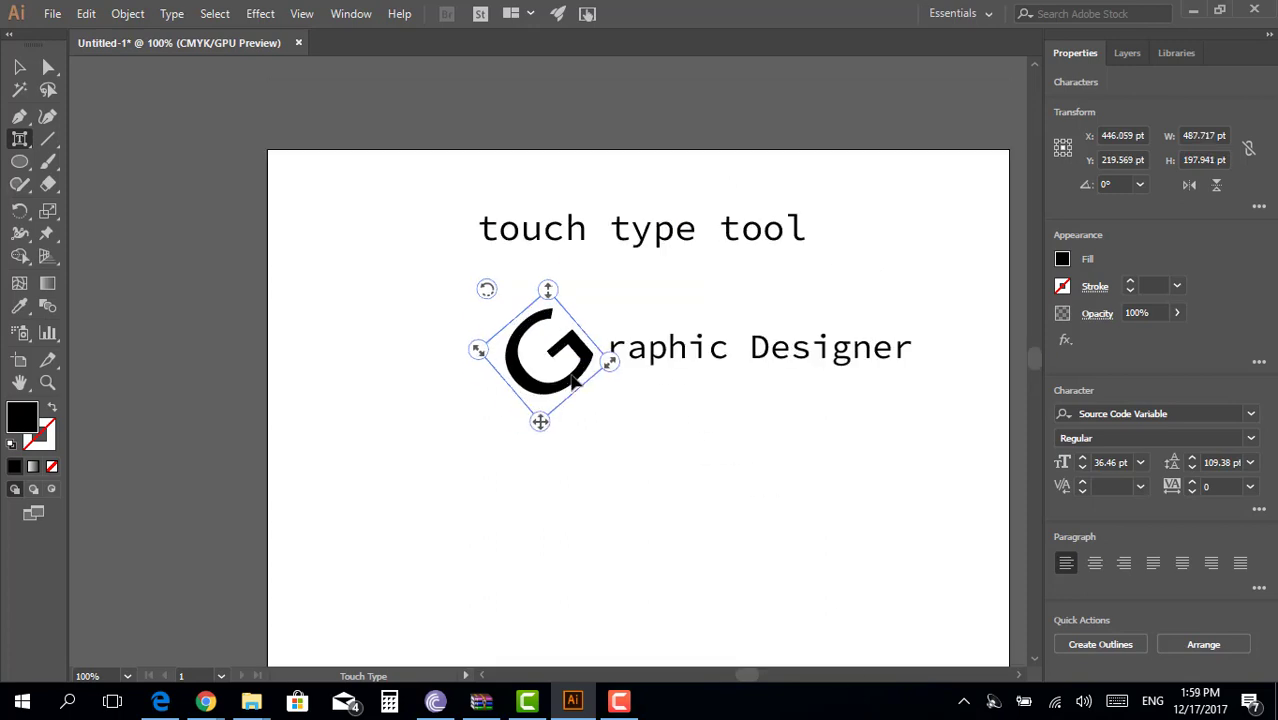
- Fill the enlarged G with pink from the Color Picker, then select the letter D
{"action": "double_click", "coordinate": [28, 418]}
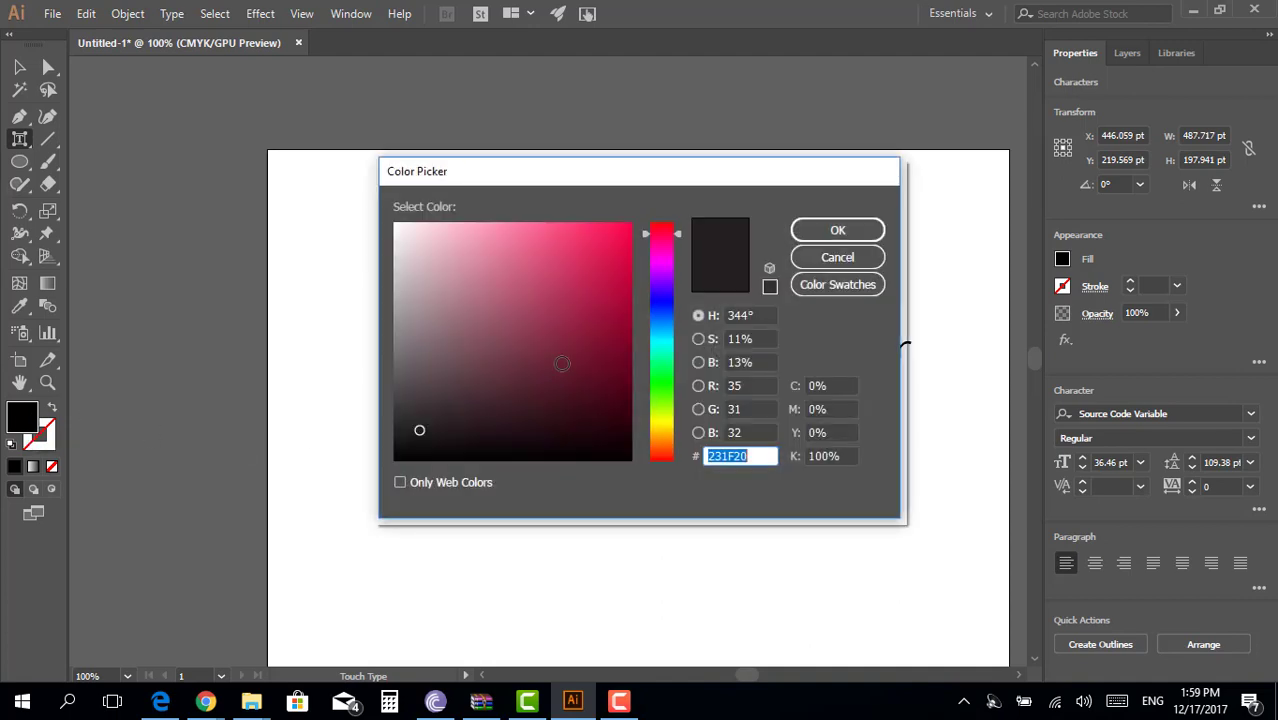
{"action": "left_click", "coordinate": [605, 236]}
{"action": "left_click", "coordinate": [838, 230]}
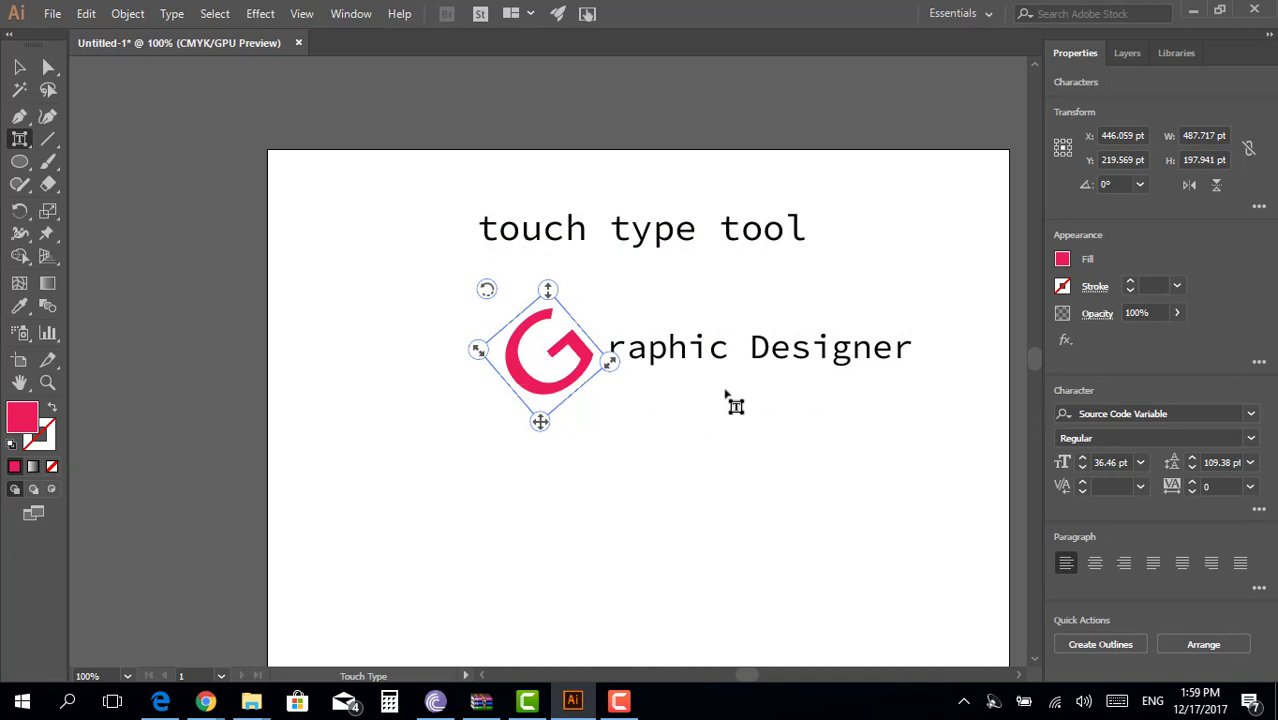
{"action": "left_click", "coordinate": [760, 360]}
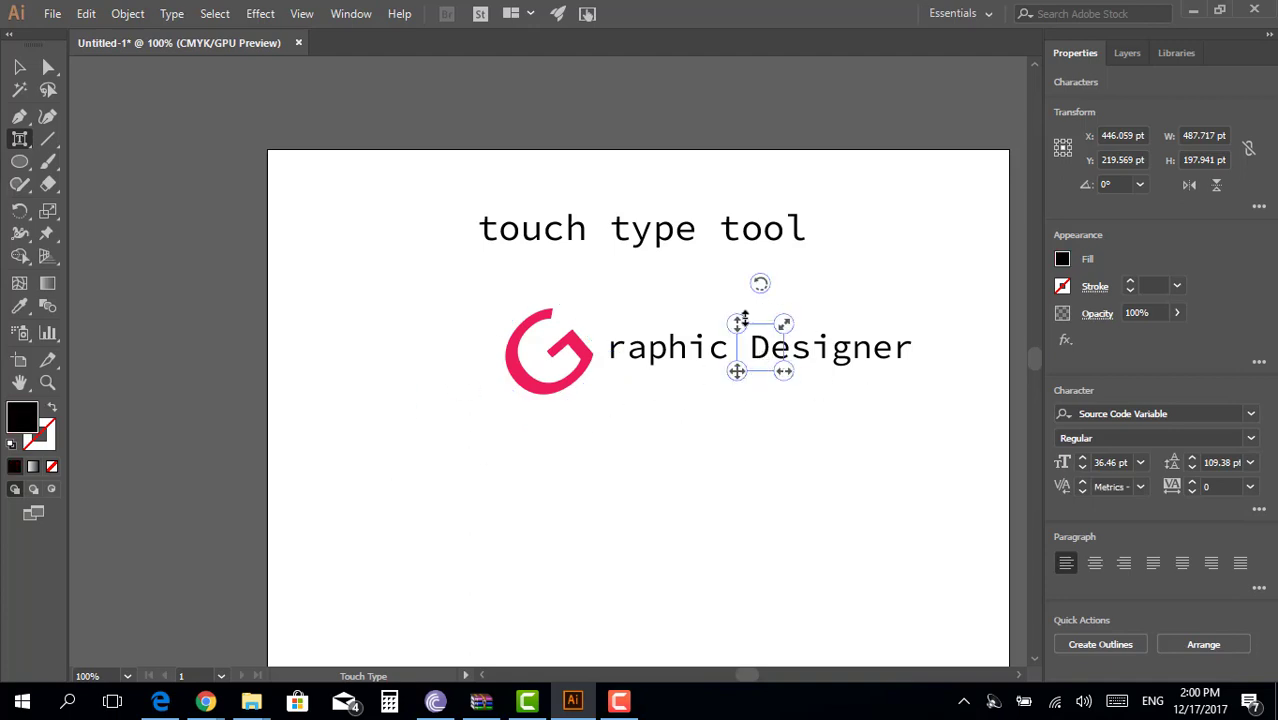
- Stretch the D taller and wider, then return to the Selection tool
{"action": "left_click_drag", "start_coordinate": [737, 323], "coordinate": [737, 294]}
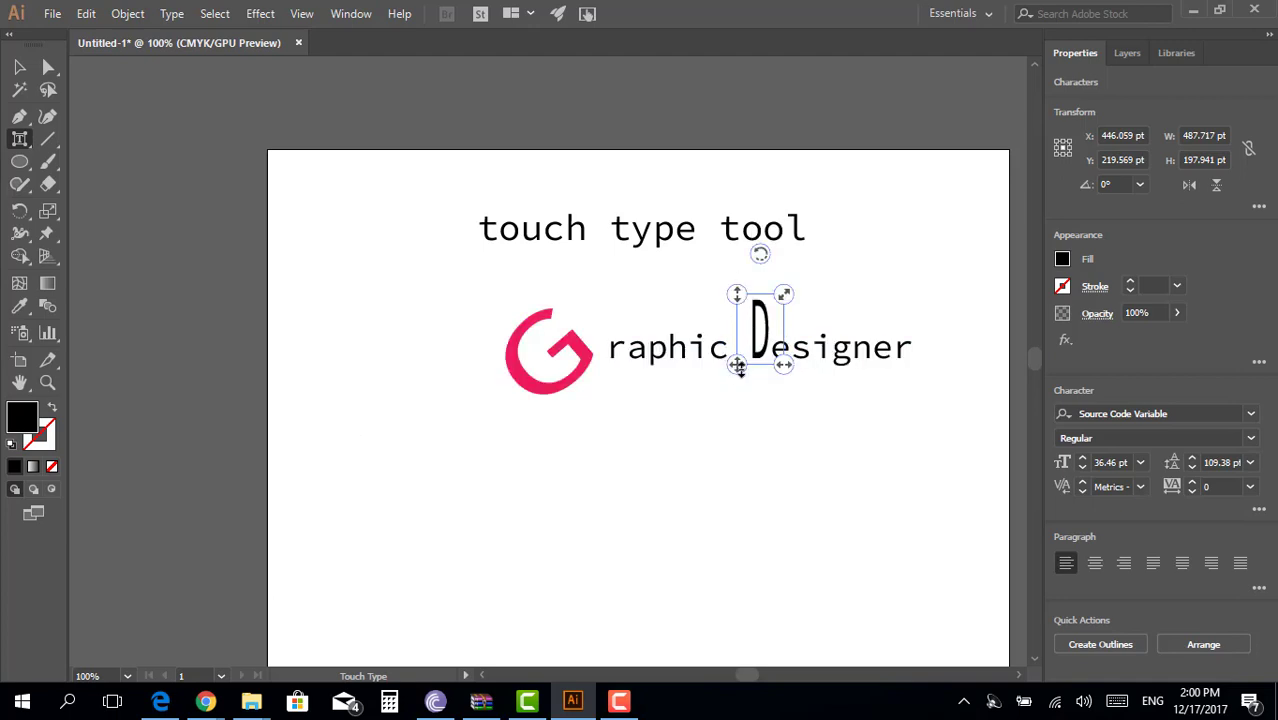
{"action": "left_click_drag", "start_coordinate": [784, 364], "coordinate": [851, 375]}
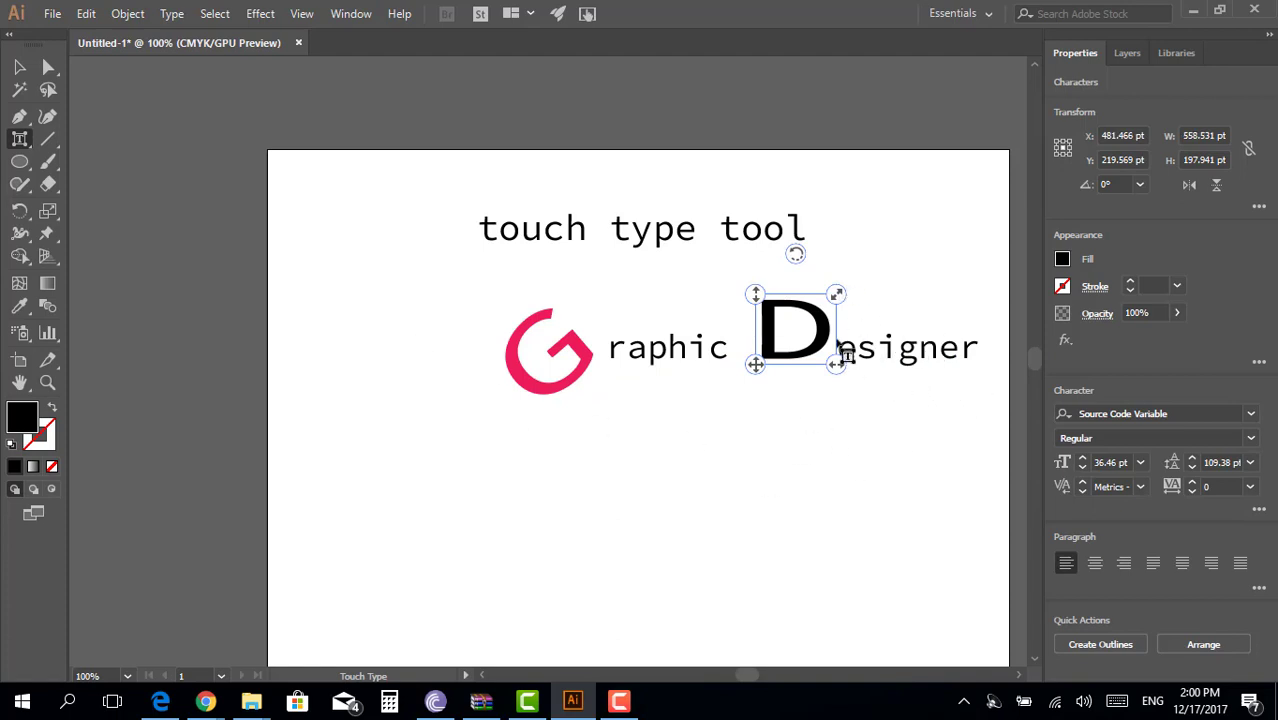
{"action": "left_click", "coordinate": [19, 70]}
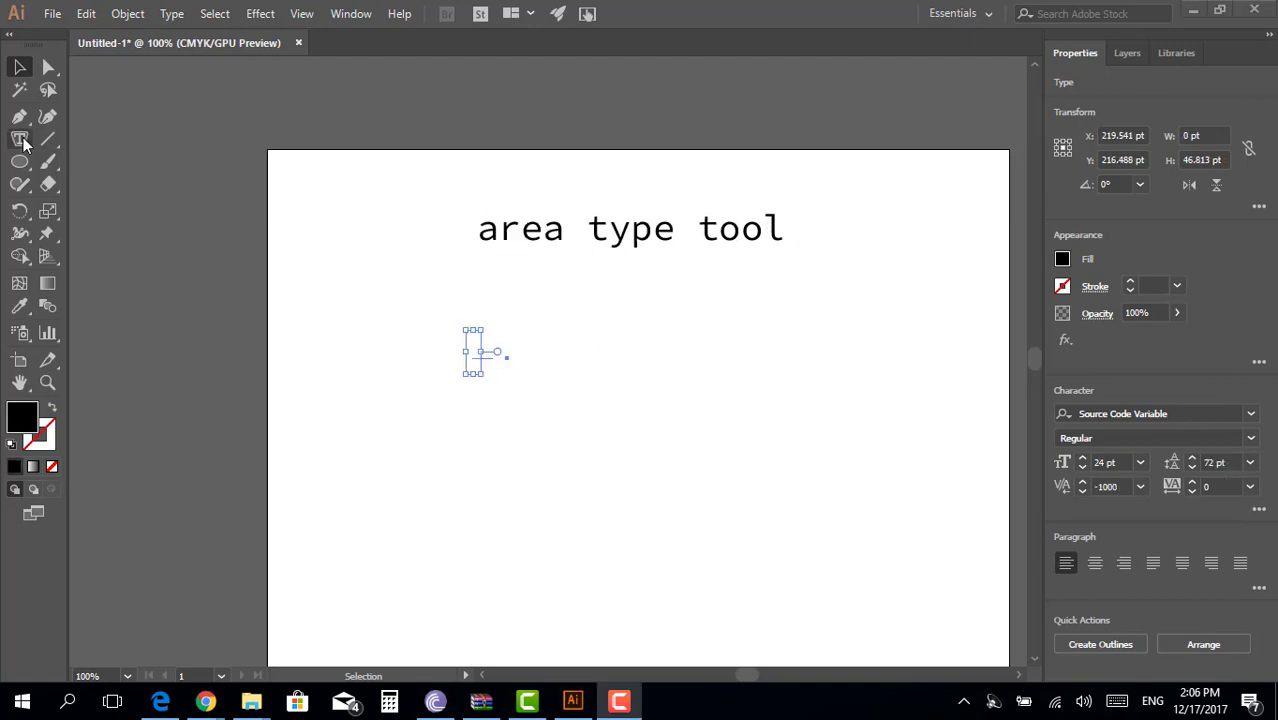
- Draw a 390 × 214 pt black-filled rectangle below the 'area type tool' heading
{"action": "left_click_drag", "start_coordinate": [26, 147], "coordinate": [82, 164]}
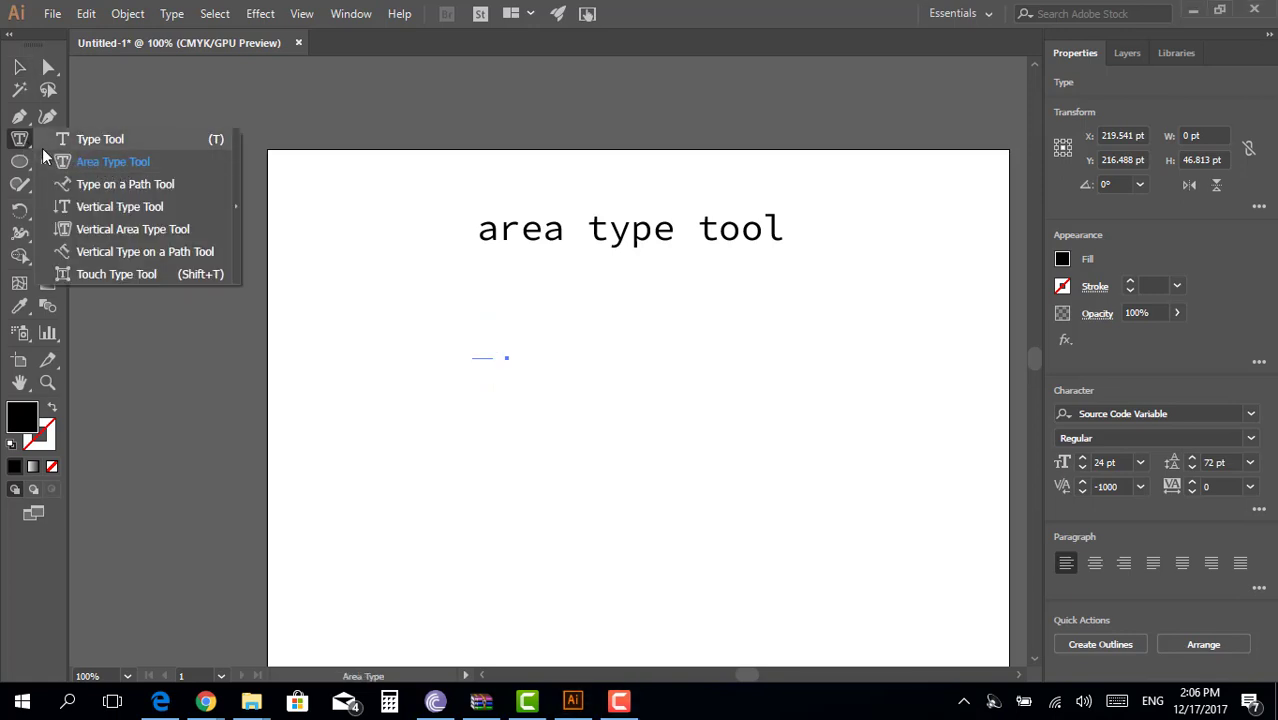
{"action": "left_click", "coordinate": [89, 167]}
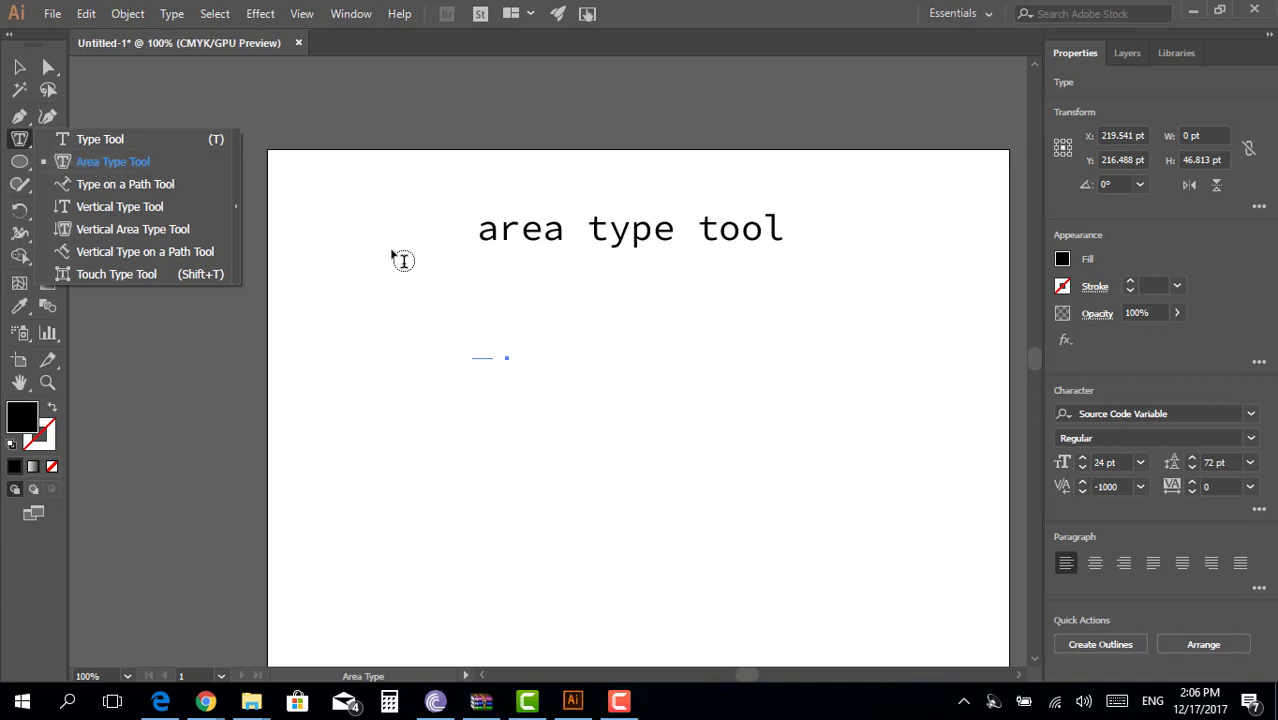
{"action": "left_click", "coordinate": [19, 161]}
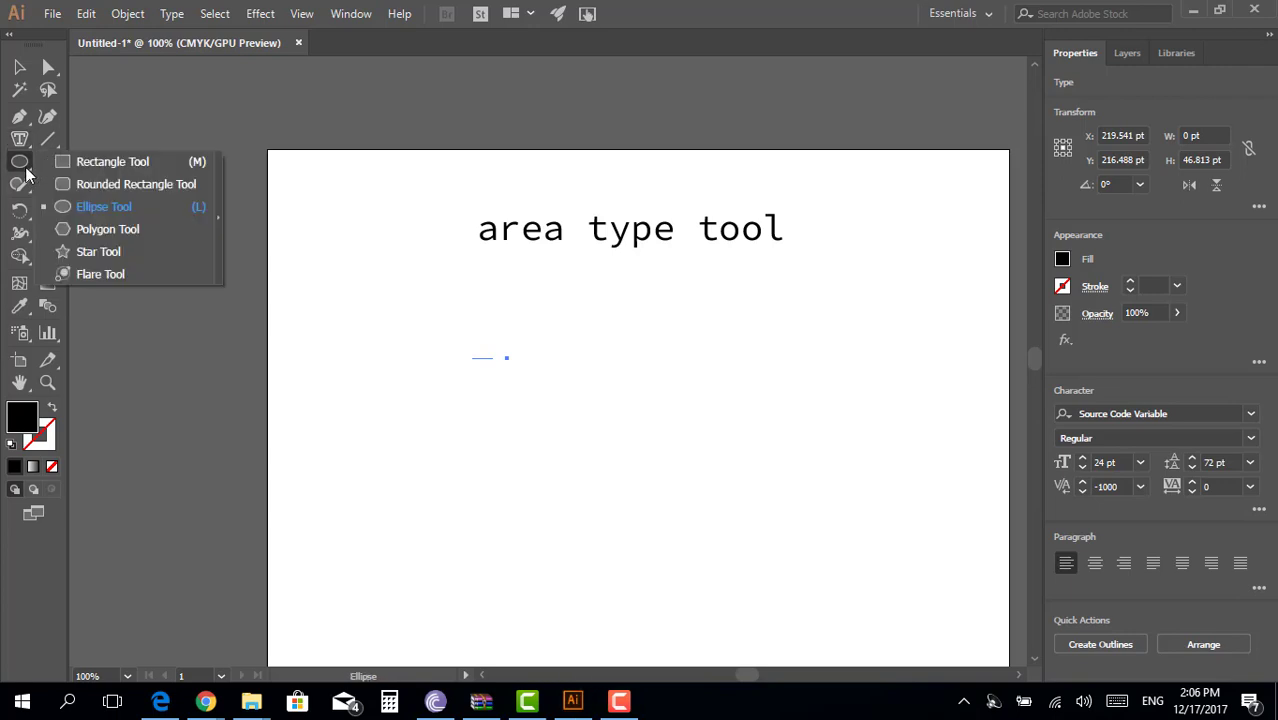
{"action": "left_click", "coordinate": [123, 163]}
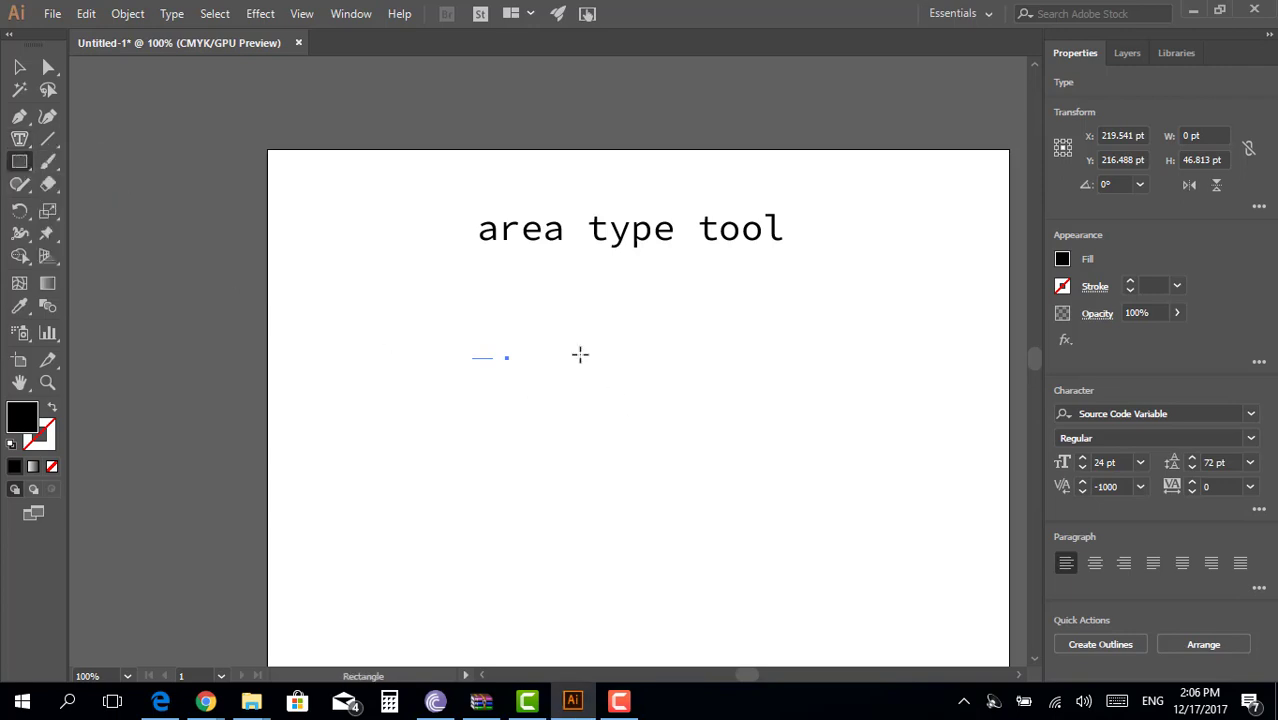
{"action": "left_click_drag", "start_coordinate": [543, 338], "coordinate": [908, 538]}
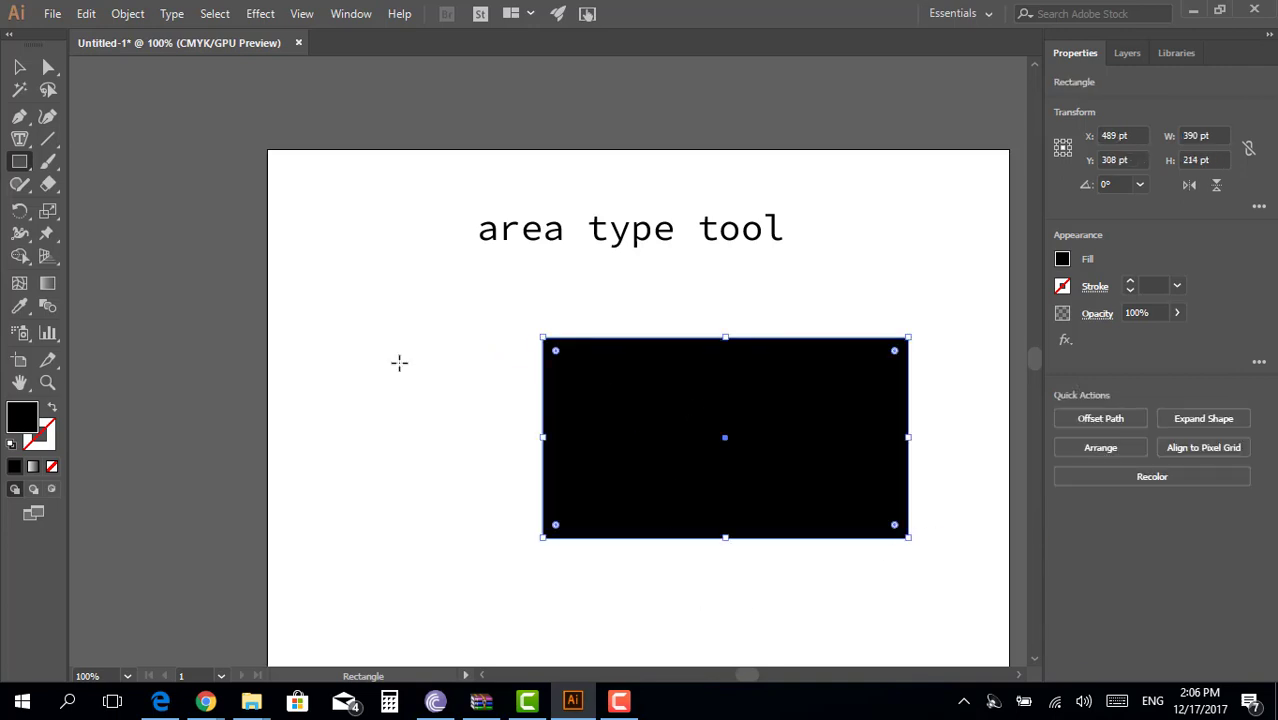
- Set the rectangle's fill to None, leaving an empty frame for area text
{"action": "left_click", "coordinate": [31, 426]}
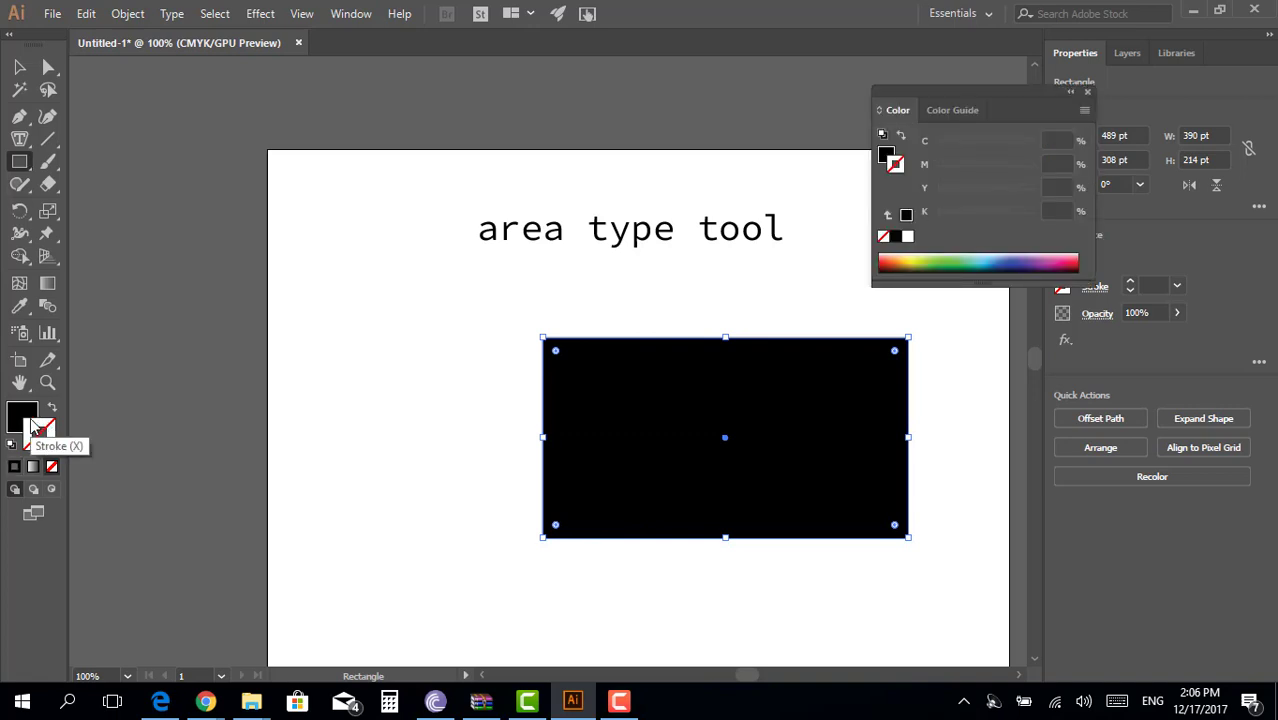
{"action": "key", "text": "x"}
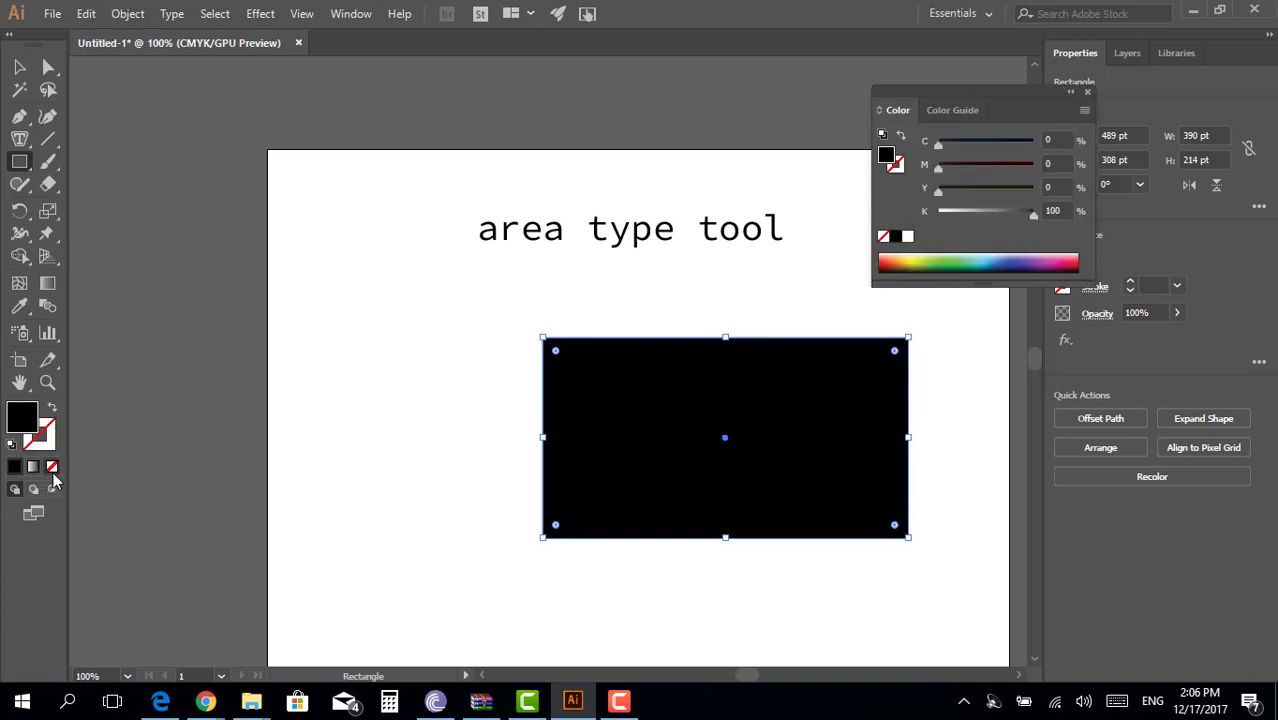
{"action": "left_click", "coordinate": [52, 468]}
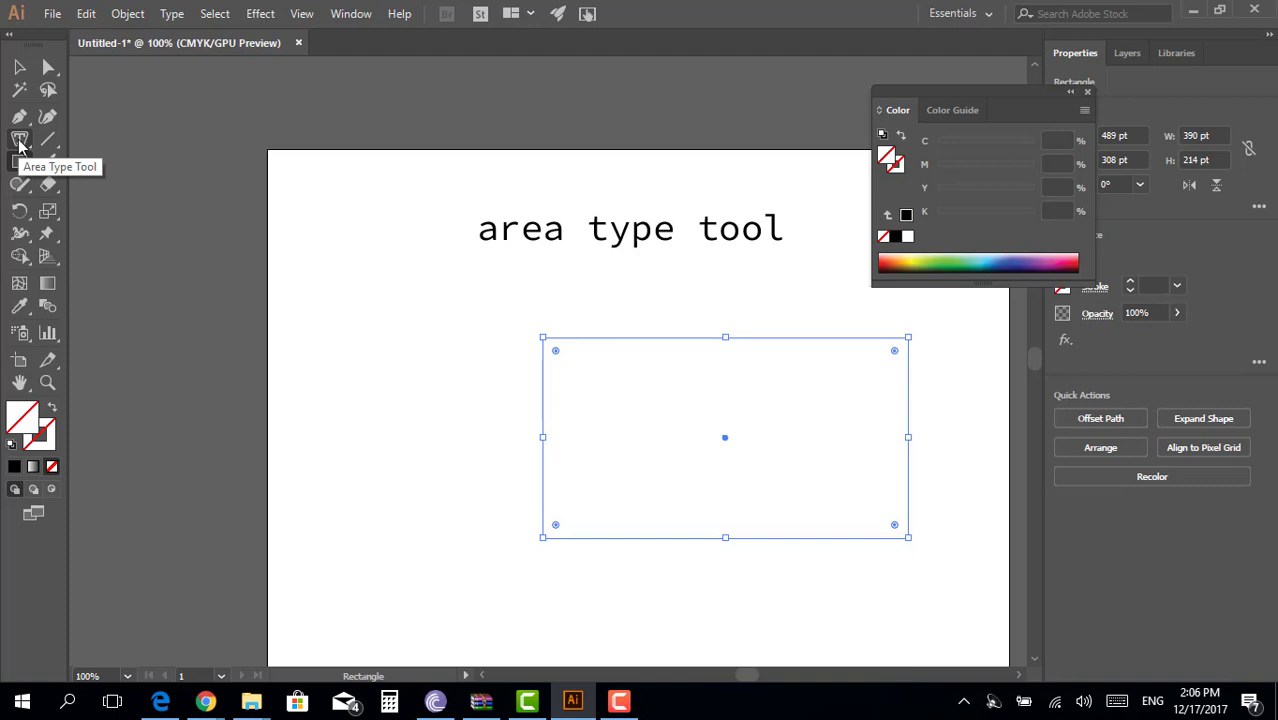
{"action": "left_click", "coordinate": [19, 141]}
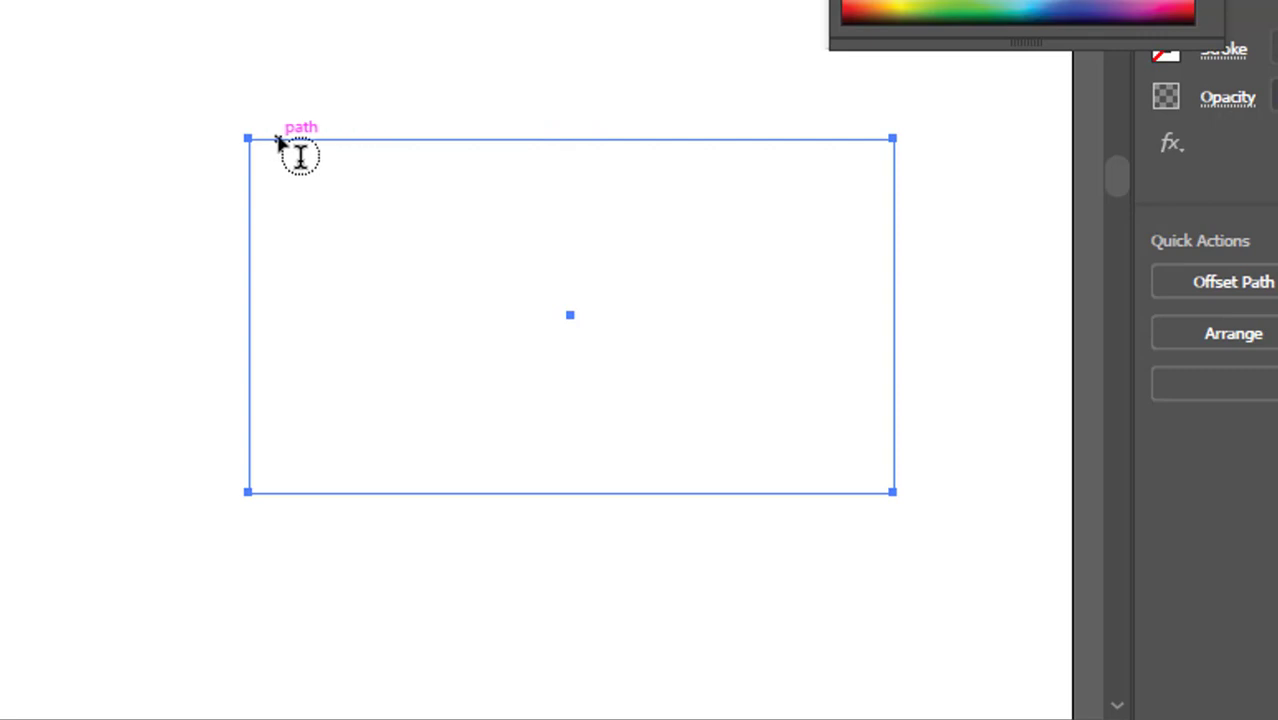
- Convert the rectangle to area text and type 'amal', 'interior designer' and a long run of b's
{"action": "left_click", "coordinate": [299, 155]}
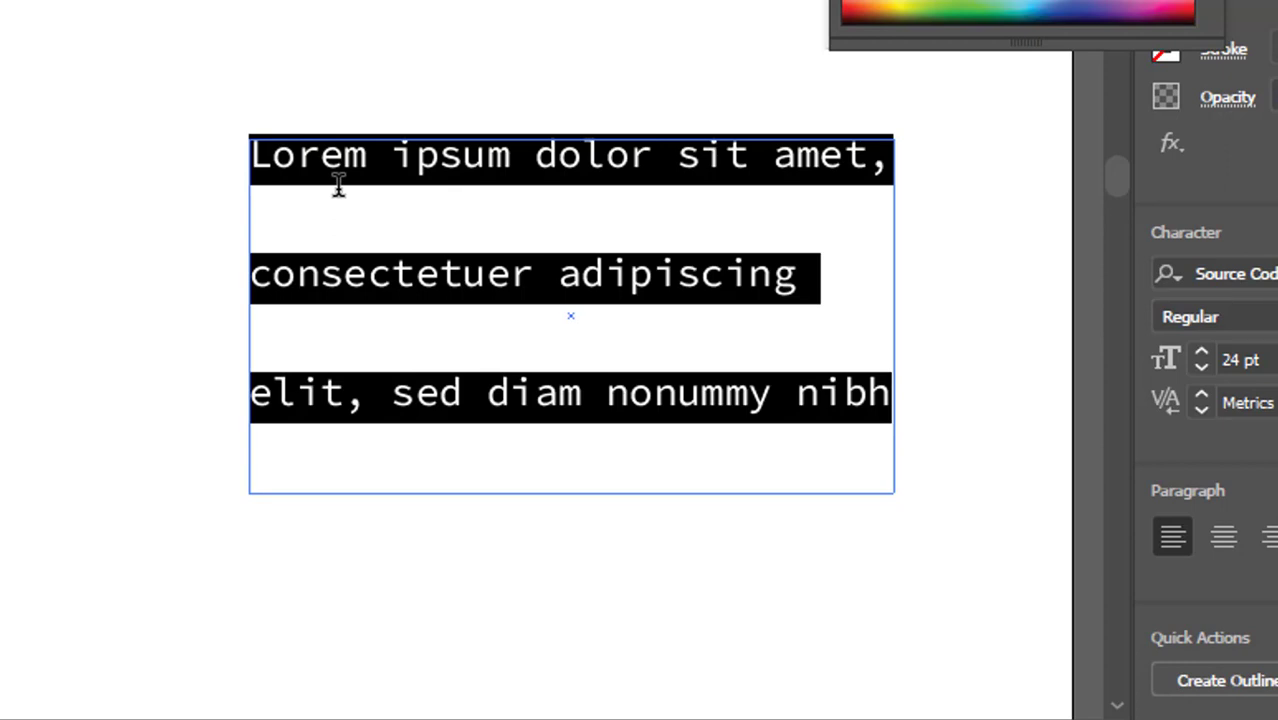
{"action": "type", "text": "amal"}
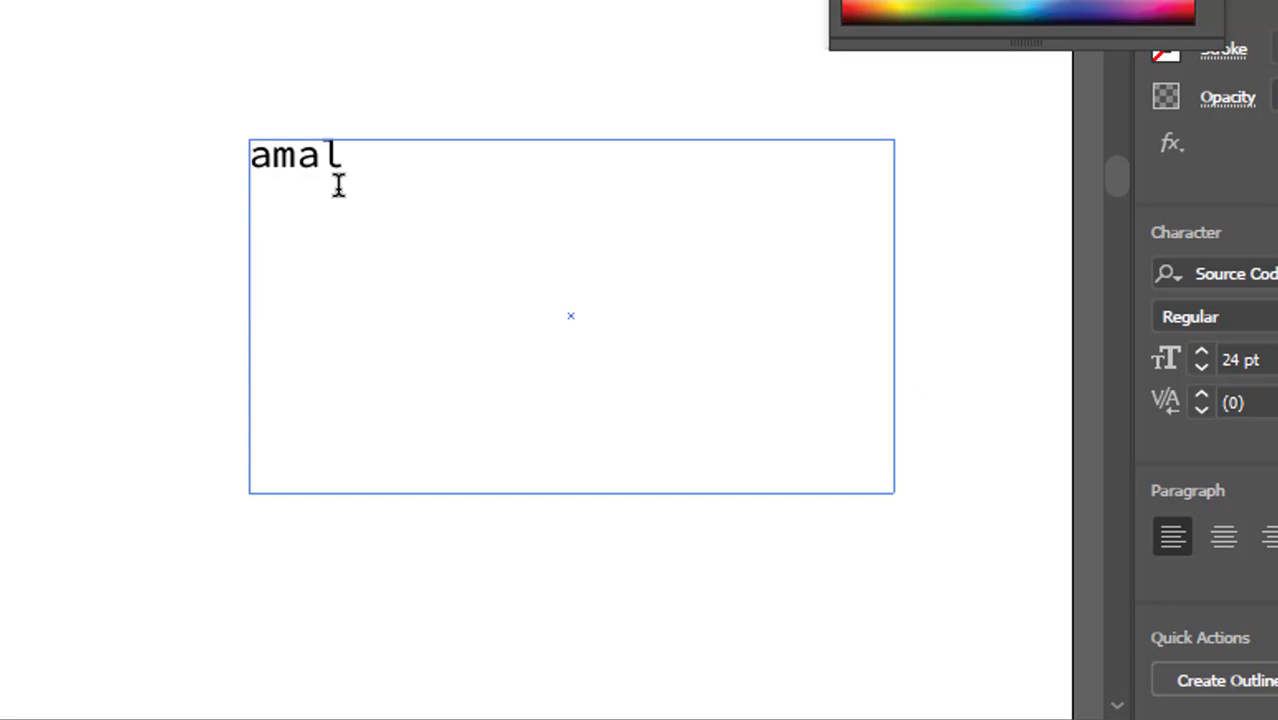
{"action": "type", "text": "in"}
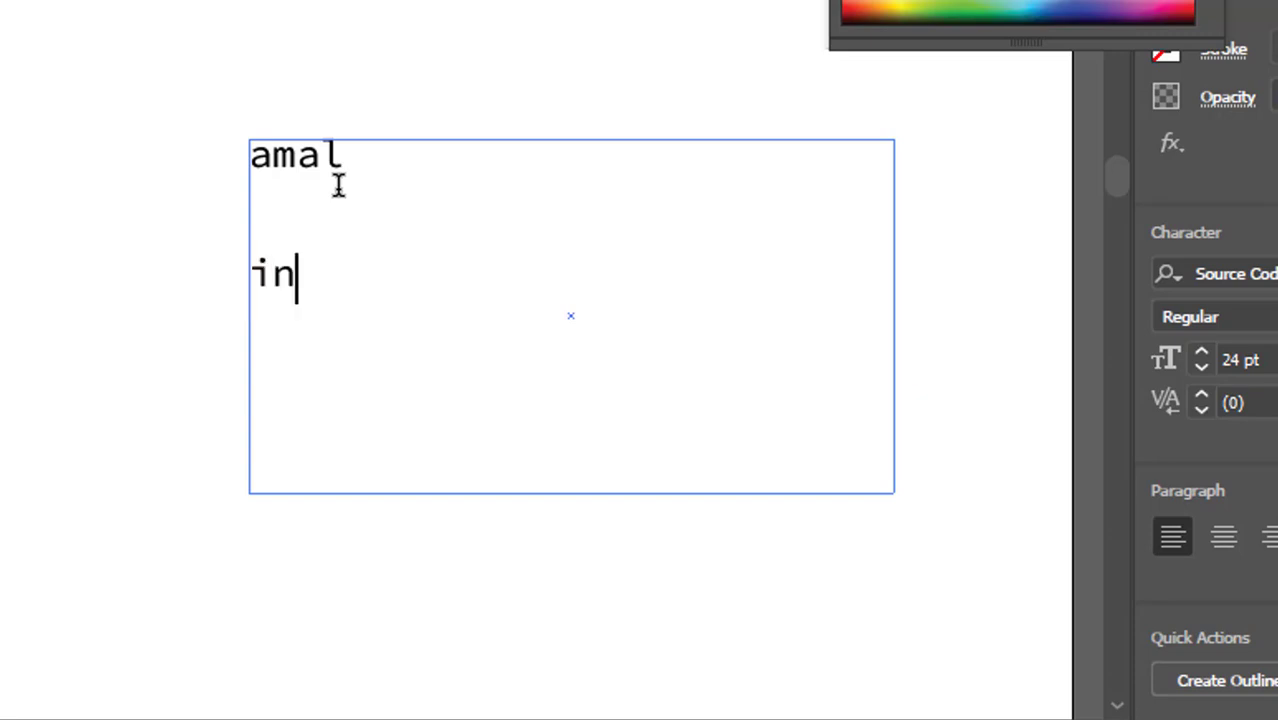
{"action": "type", "text": "terio"}
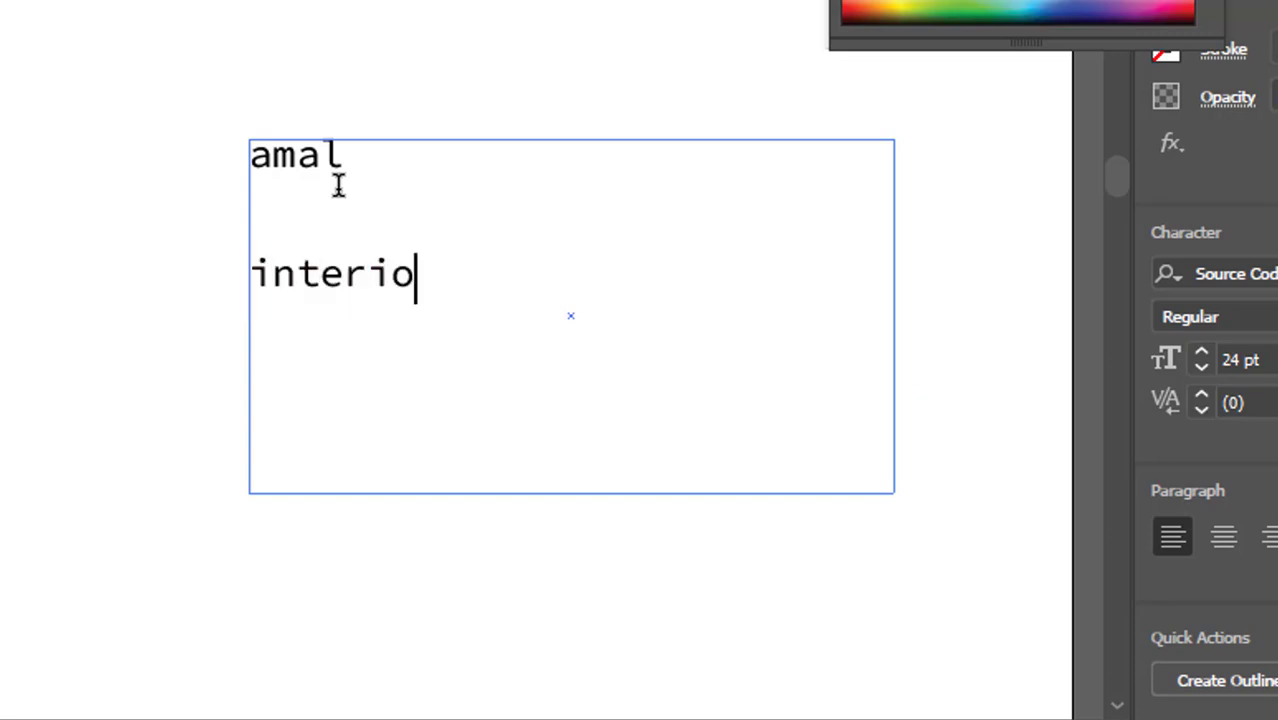
{"action": "type", "text": "r "}
{"action": "type", "text": "des"}
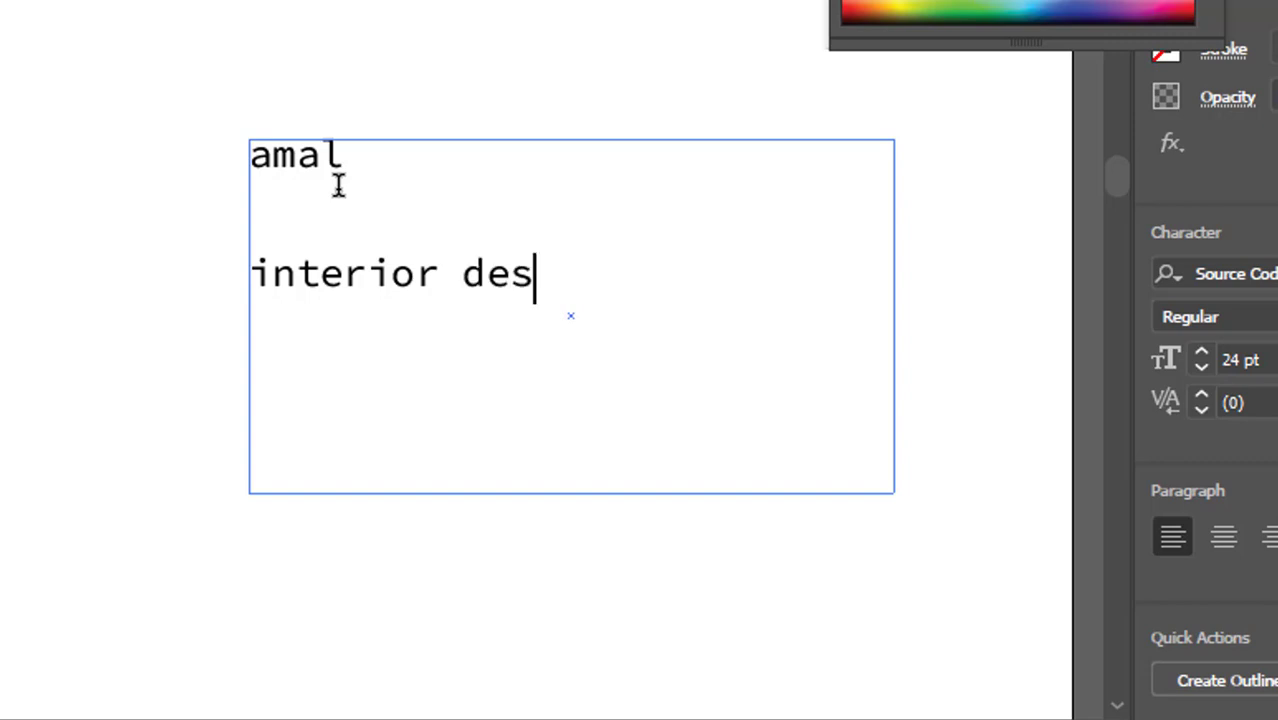
{"action": "type", "text": "igner"}
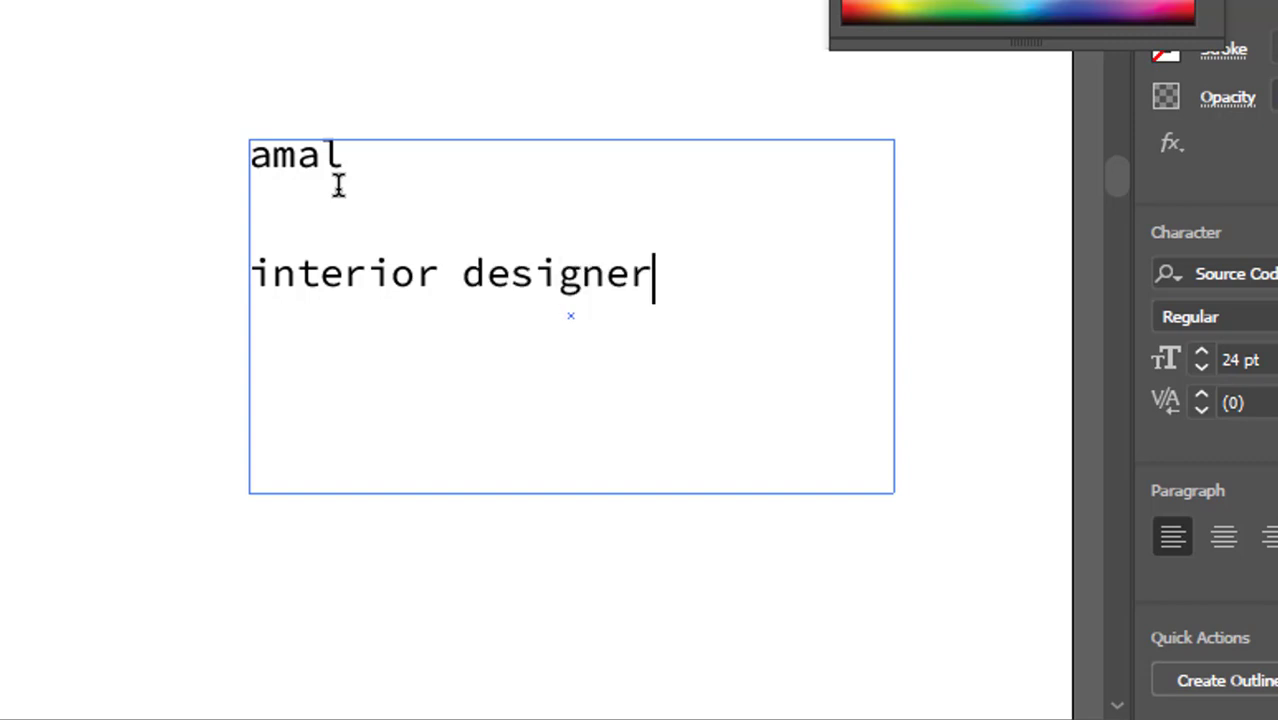
{"action": "type", "text": " bbbbbbbbb"}
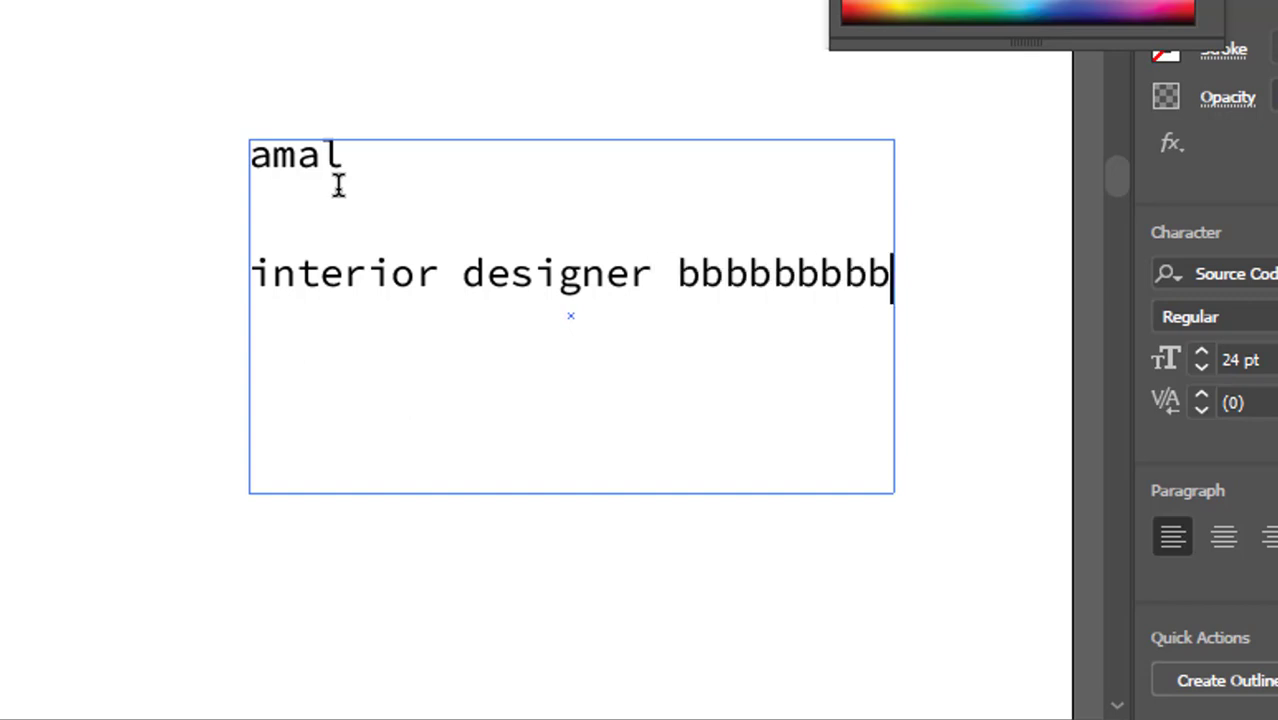
{"action": "type", "text": "bbbbbbbbbbbbbbbbbbbbbbnnnnnnn-"}
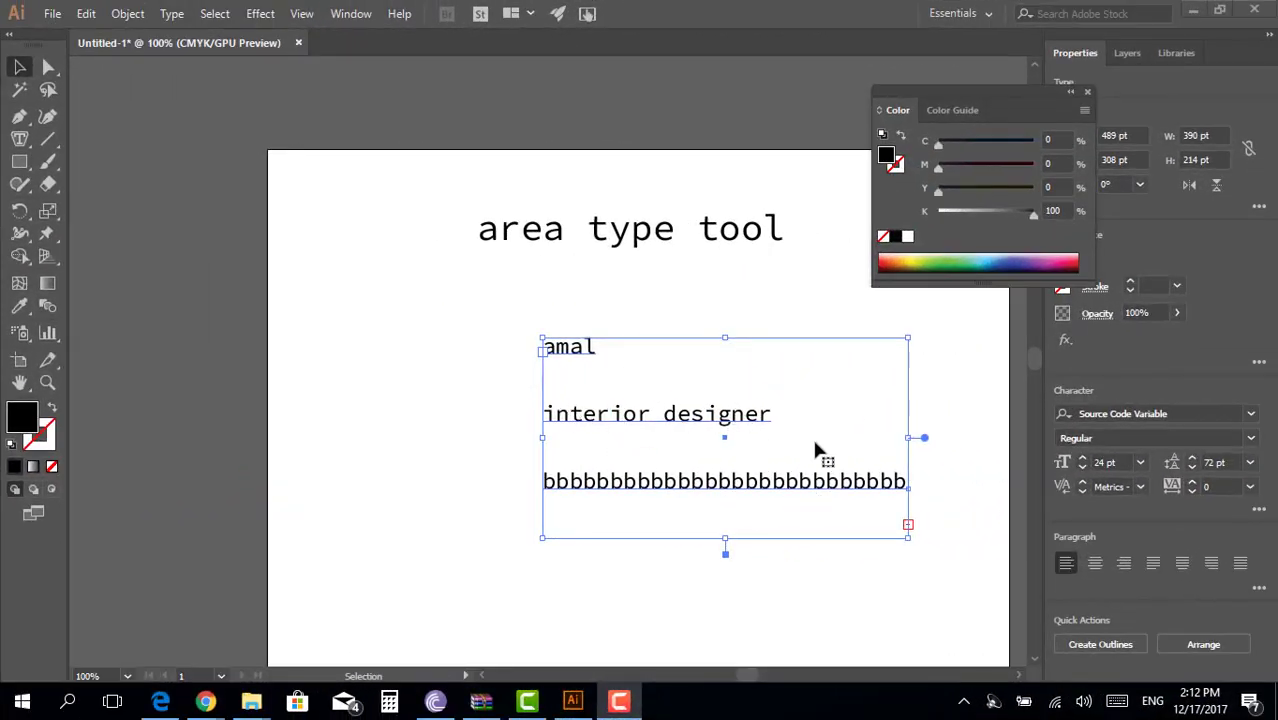
- Set the area text to Minion Variable Concept at 48 pt
{"action": "left_click", "coordinate": [1252, 415]}
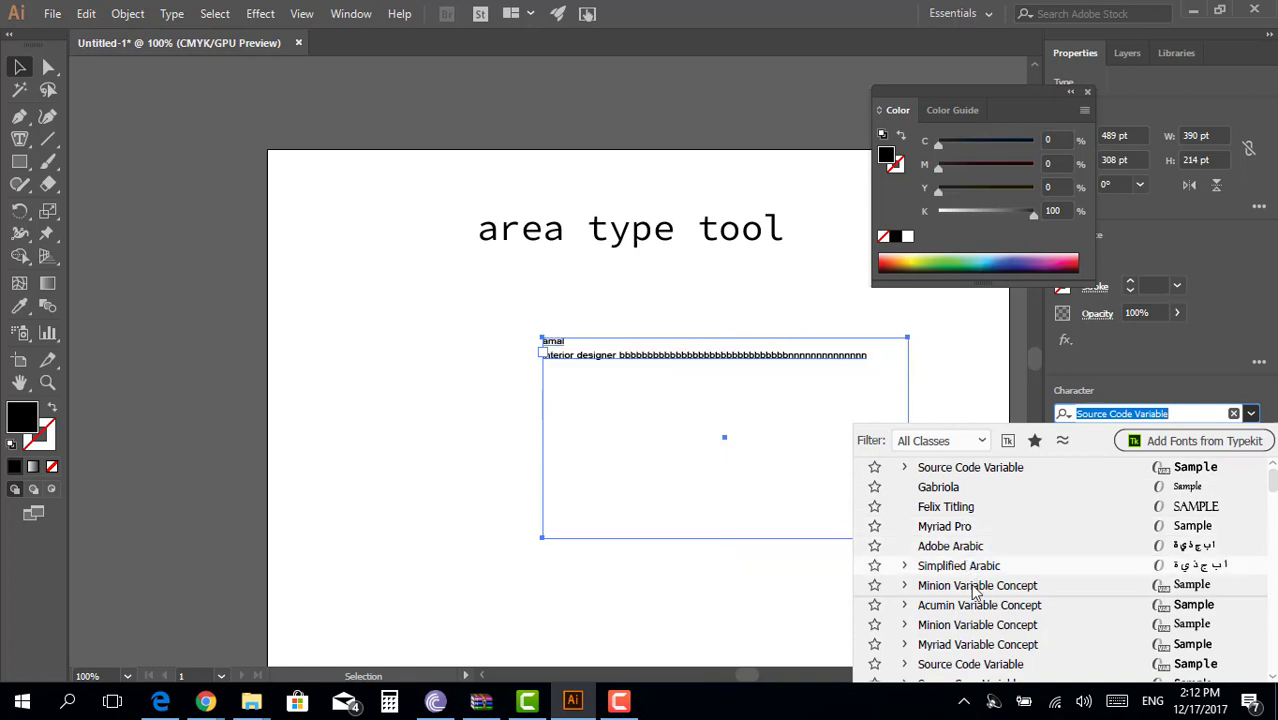
{"action": "left_click", "coordinate": [1173, 623]}
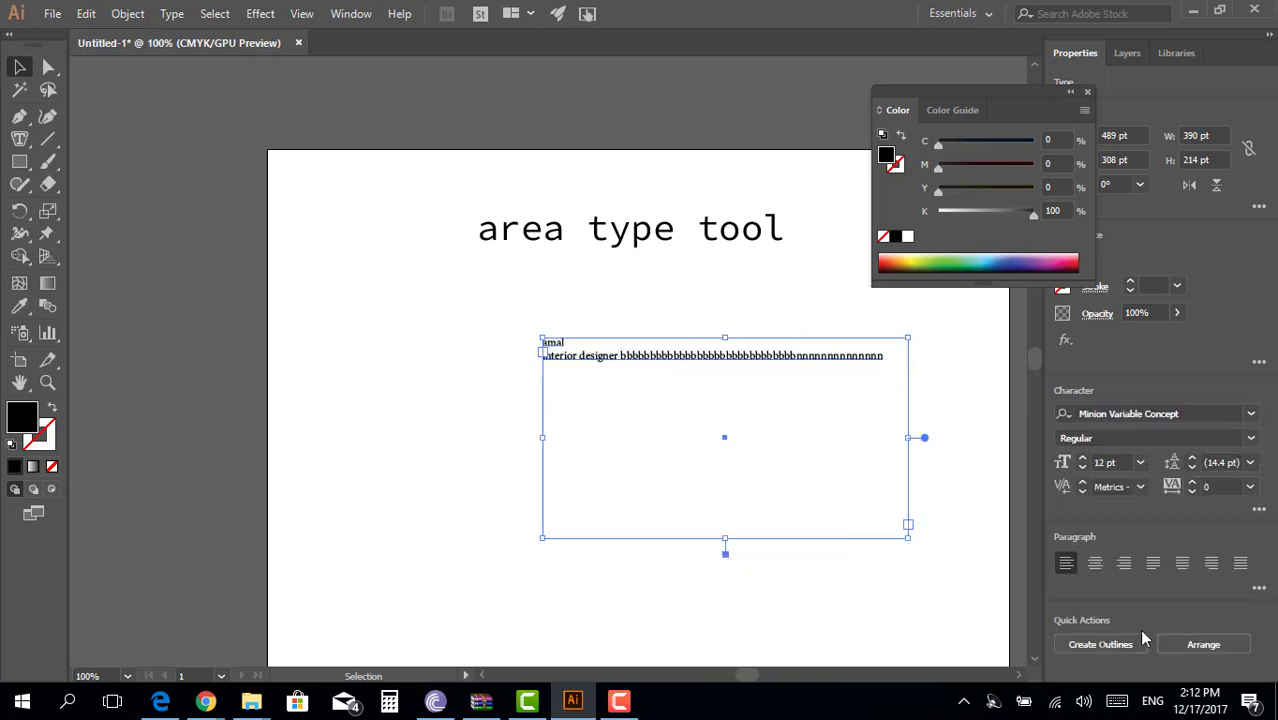
{"action": "left_click", "coordinate": [1140, 462]}
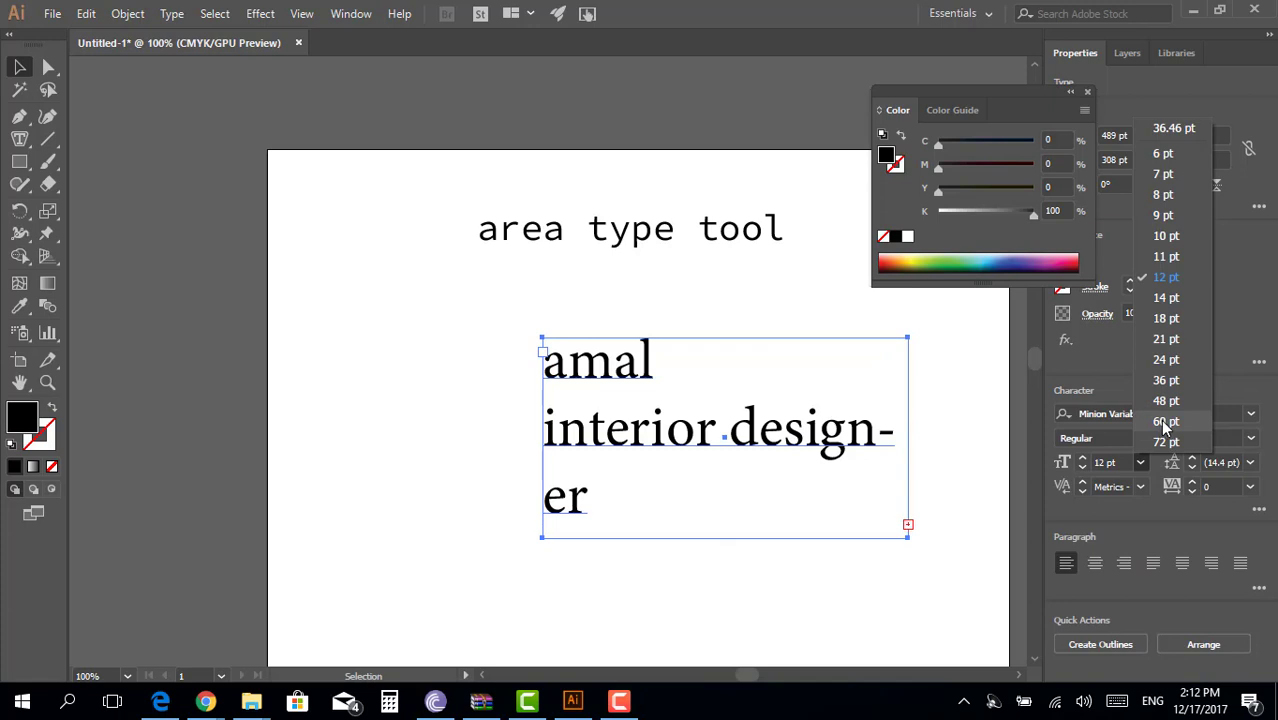
{"action": "left_click", "coordinate": [1166, 400]}
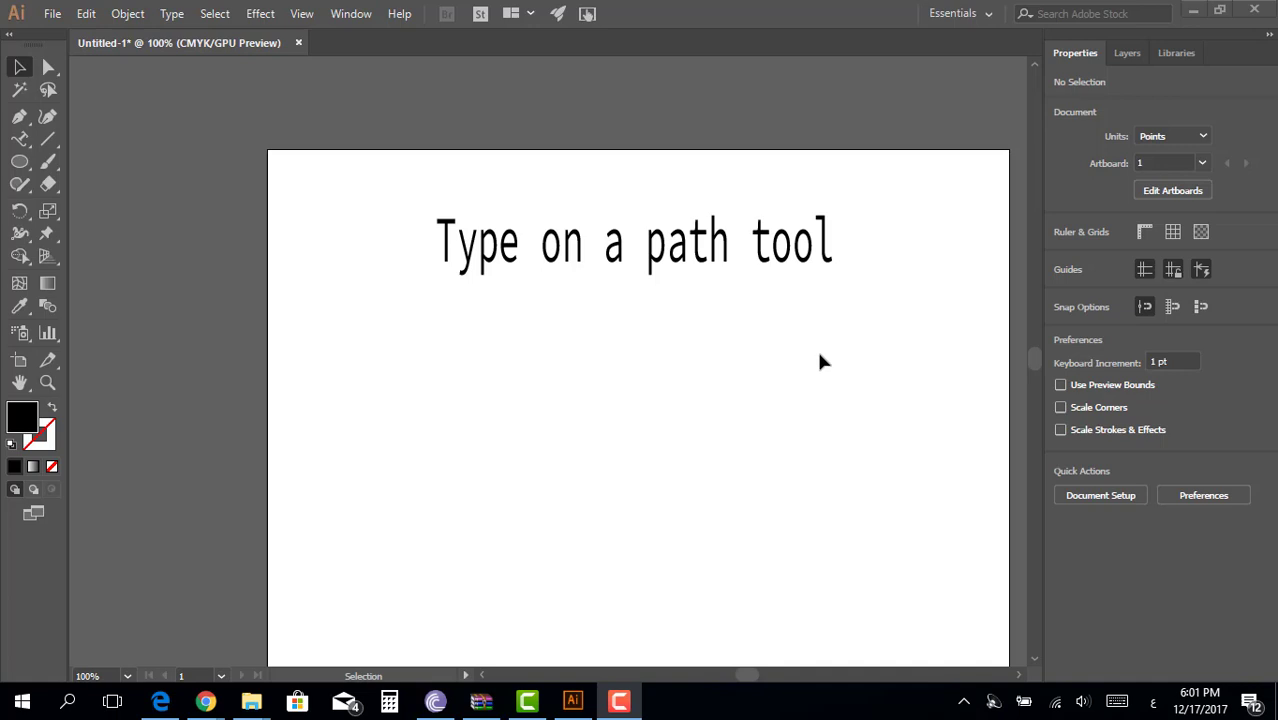
- Draw a 286 × 200 pt ellipse below the heading and remove its fill
{"action": "left_click", "coordinate": [19, 161]}
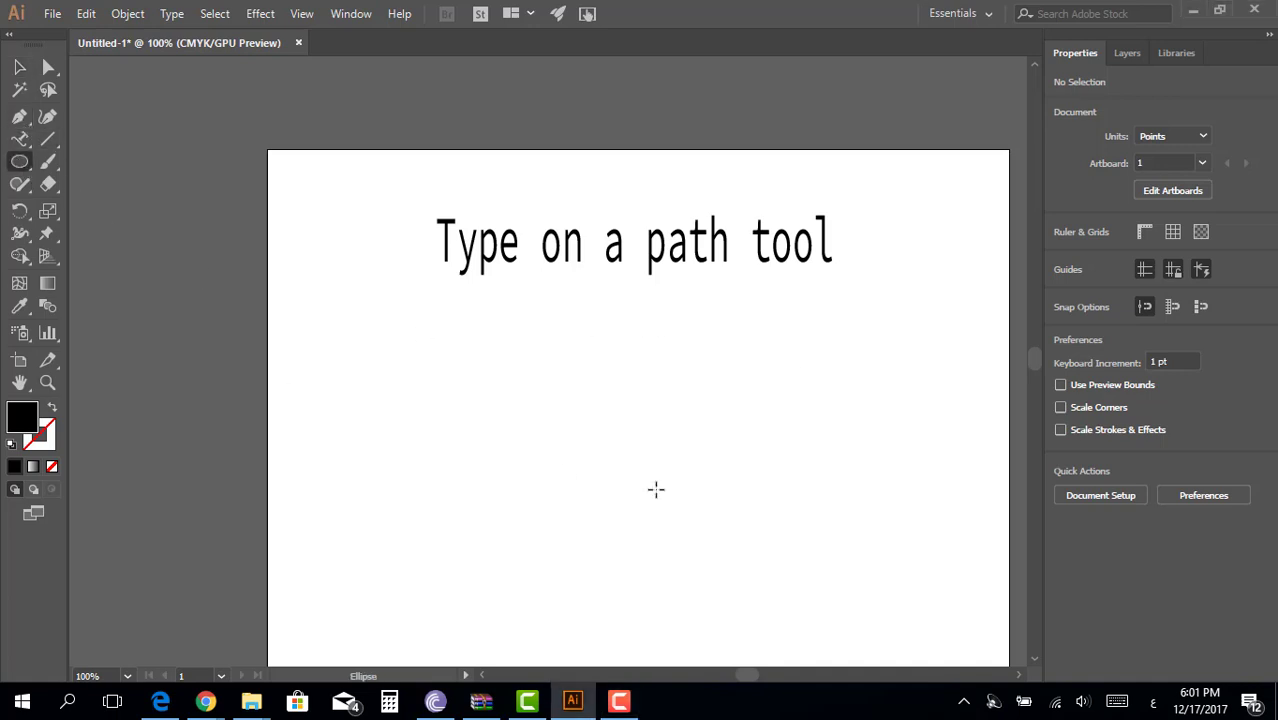
{"action": "mouse_move", "coordinate": [560, 393]}
{"action": "left_mouse_down"}
{"action": "mouse_move", "coordinate": [750, 476]}
{"action": "mouse_move", "coordinate": [816, 542]}
{"action": "mouse_move", "coordinate": [828, 580]}
{"action": "left_mouse_up"}
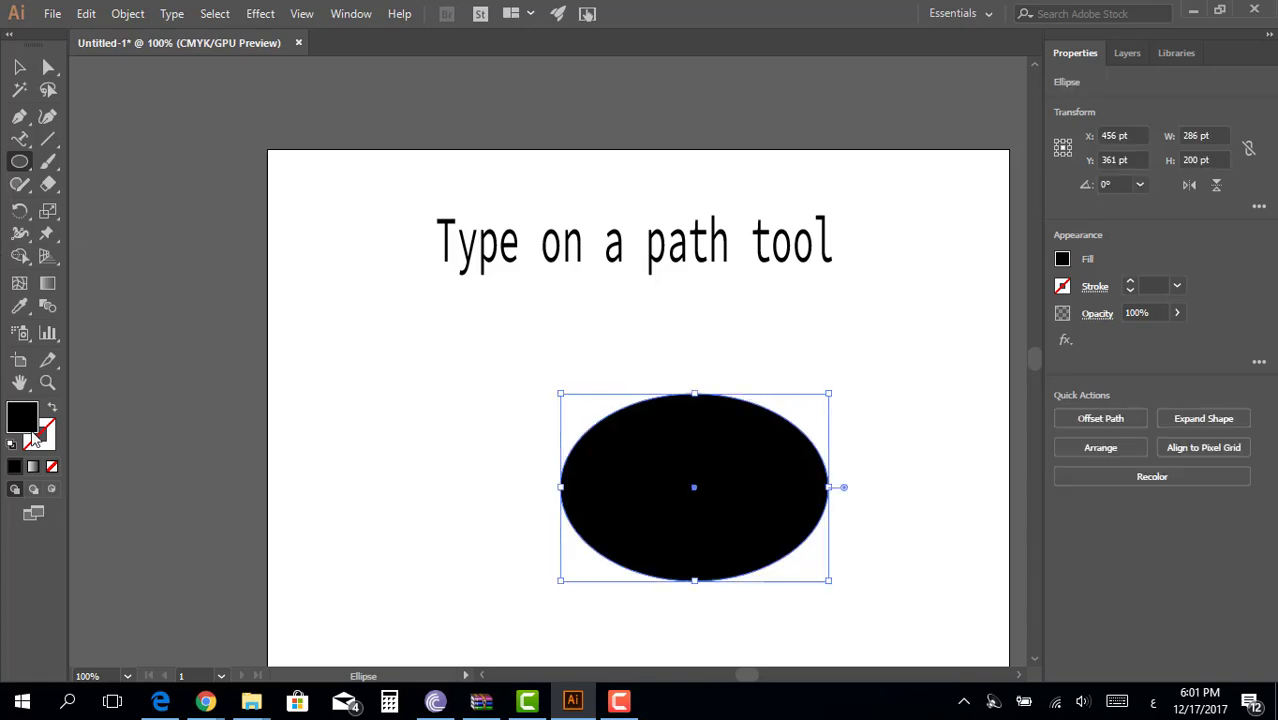
{"action": "left_click", "coordinate": [52, 466]}
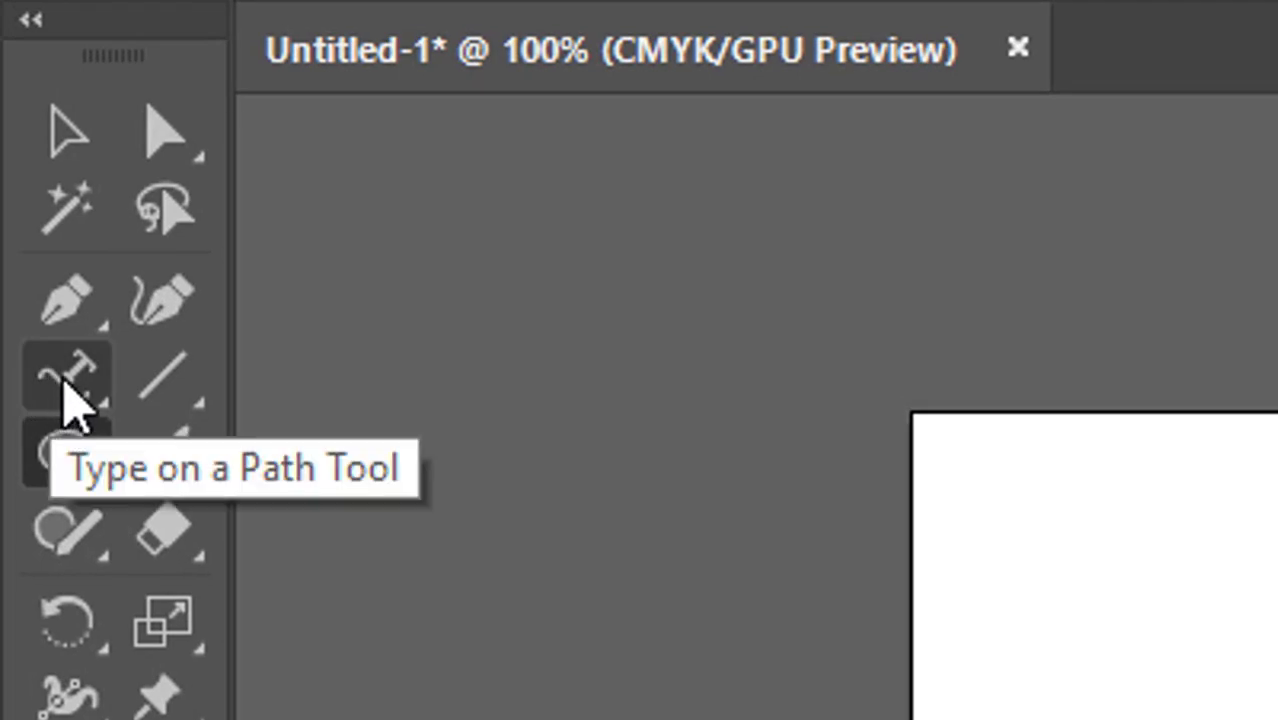
{"action": "left_click", "coordinate": [66, 385]}
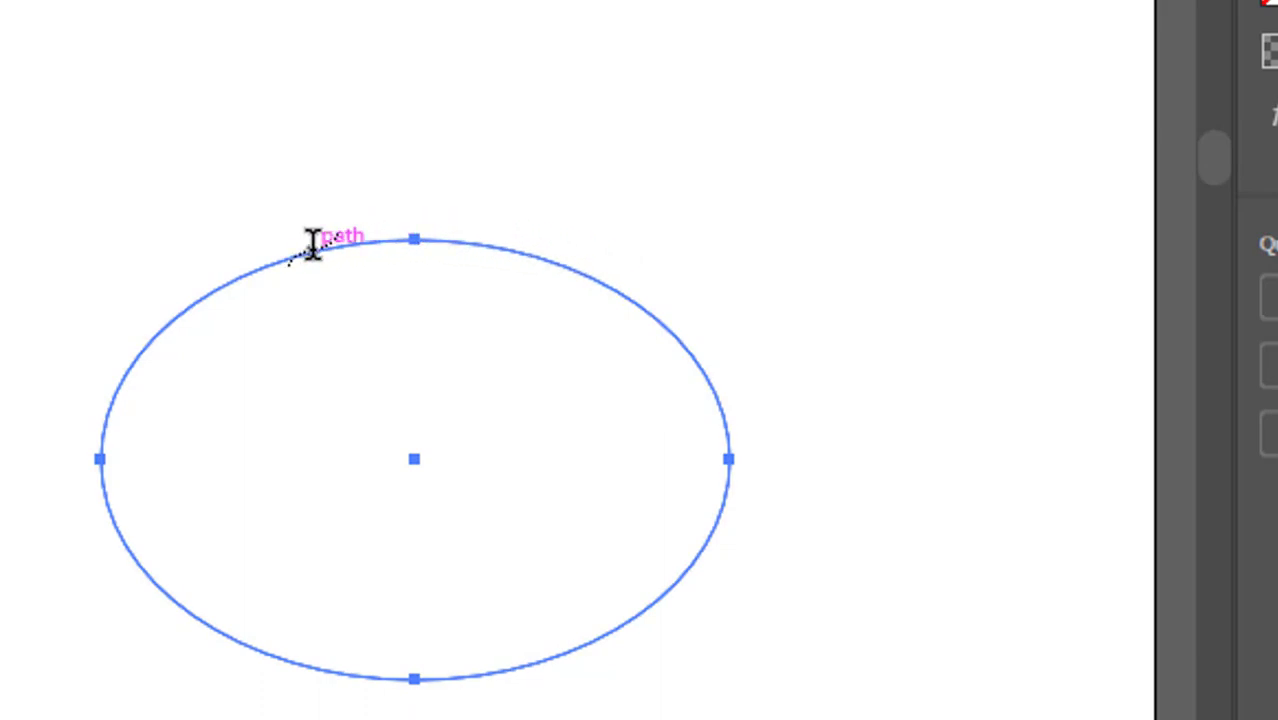
- Start type on the ellipse's top edge, clear the stray glyph, and type 'Graphic Designer'
{"action": "left_click", "coordinate": [313, 243]}
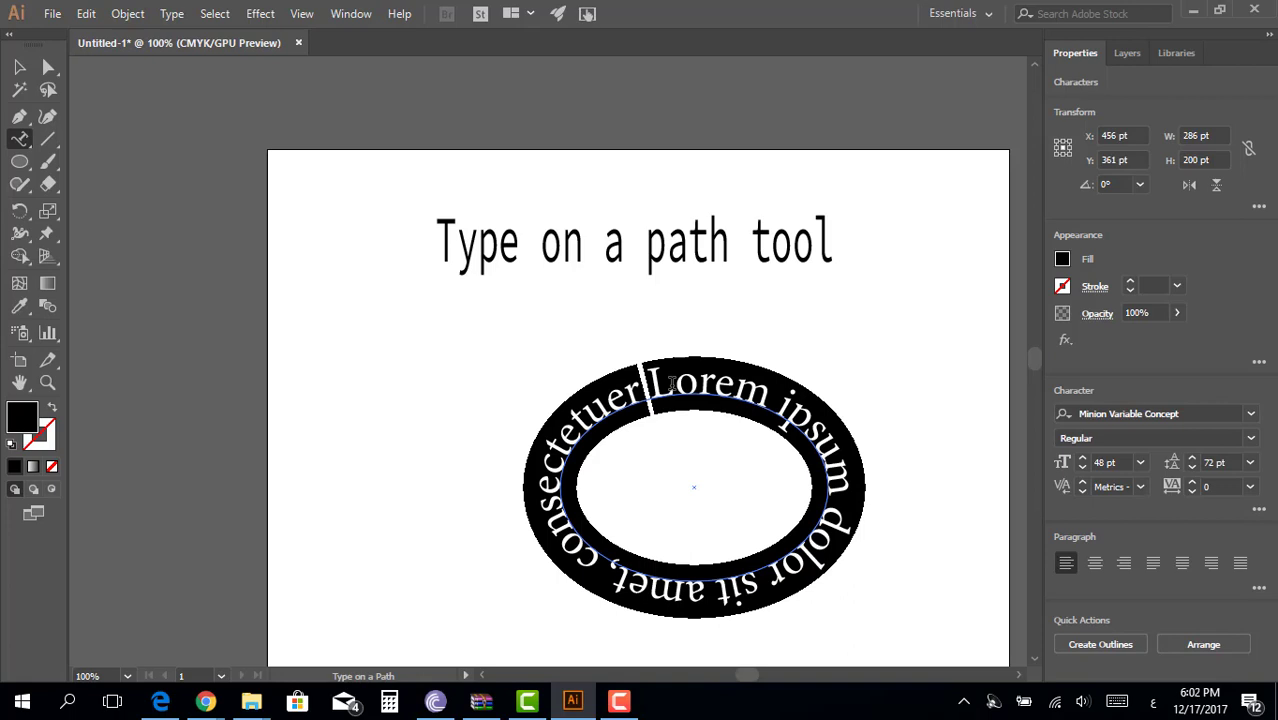
{"action": "type", "text": "الق"}
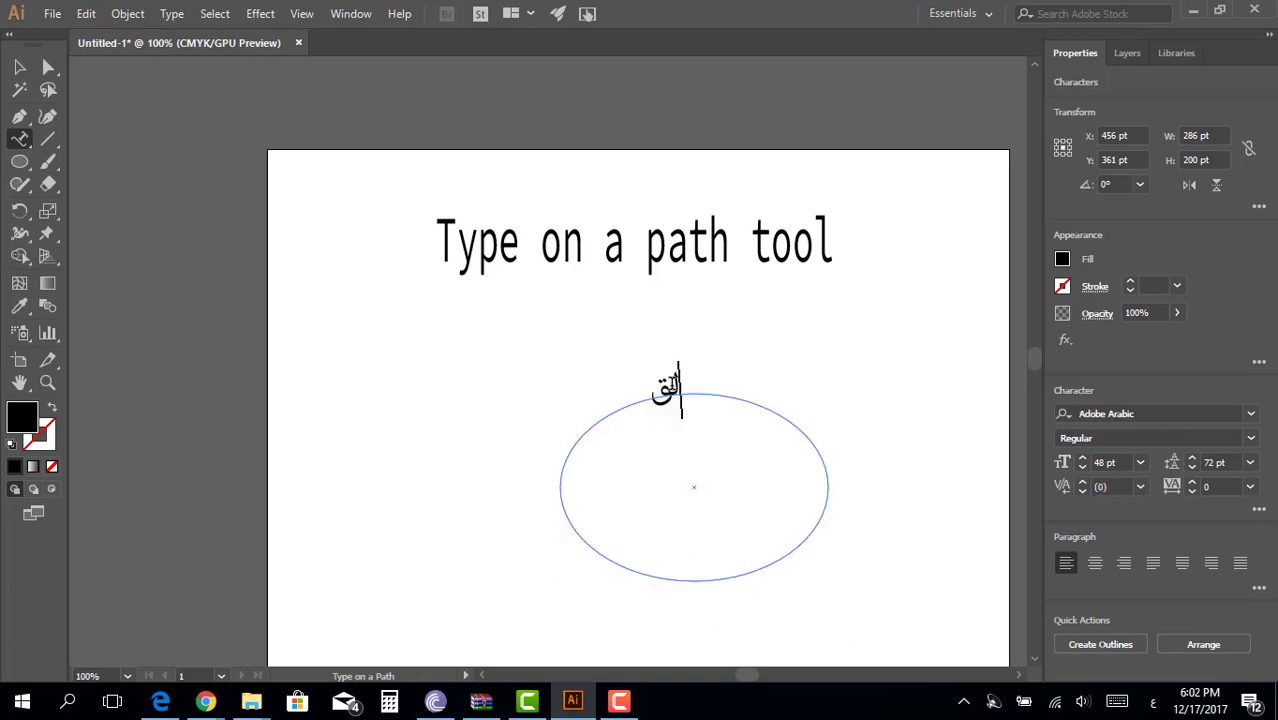
{"action": "key", "text": "BackSpace"}
{"action": "key", "text": "BackSpace"}
{"action": "key", "text": "BackSpace"}
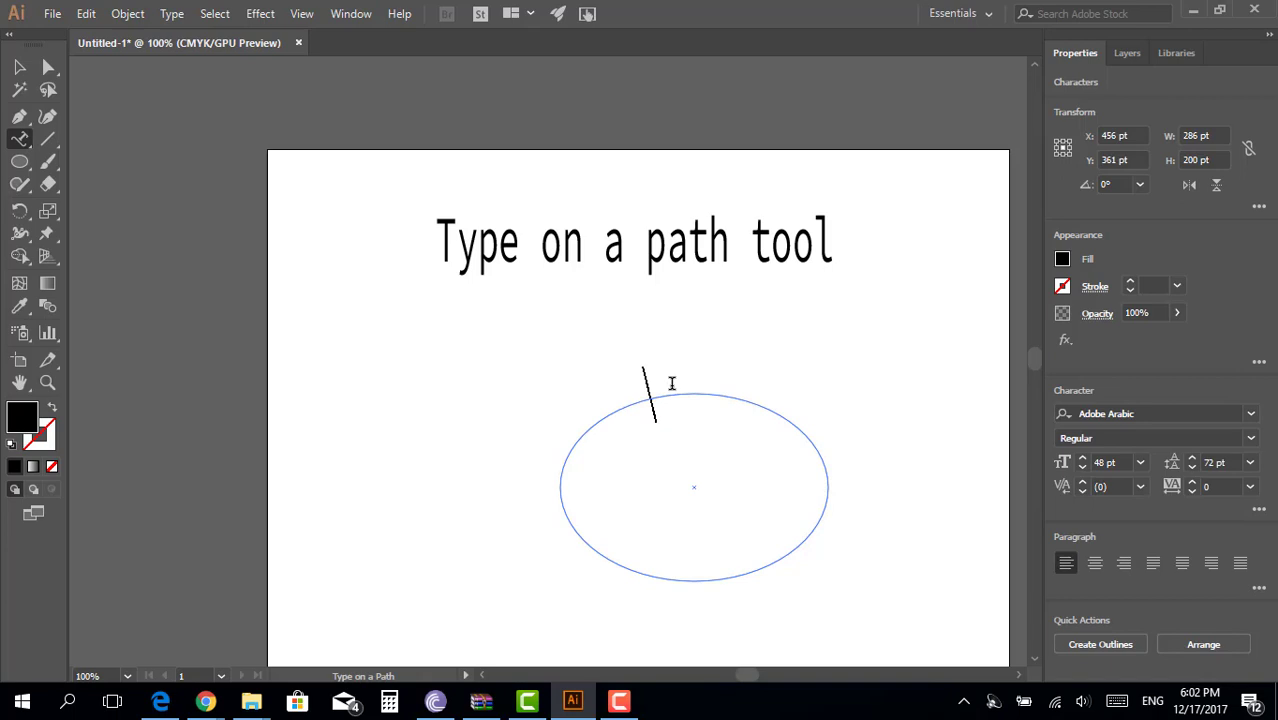
{"action": "type", "text": "G"}
{"action": "type", "text": "rap"}
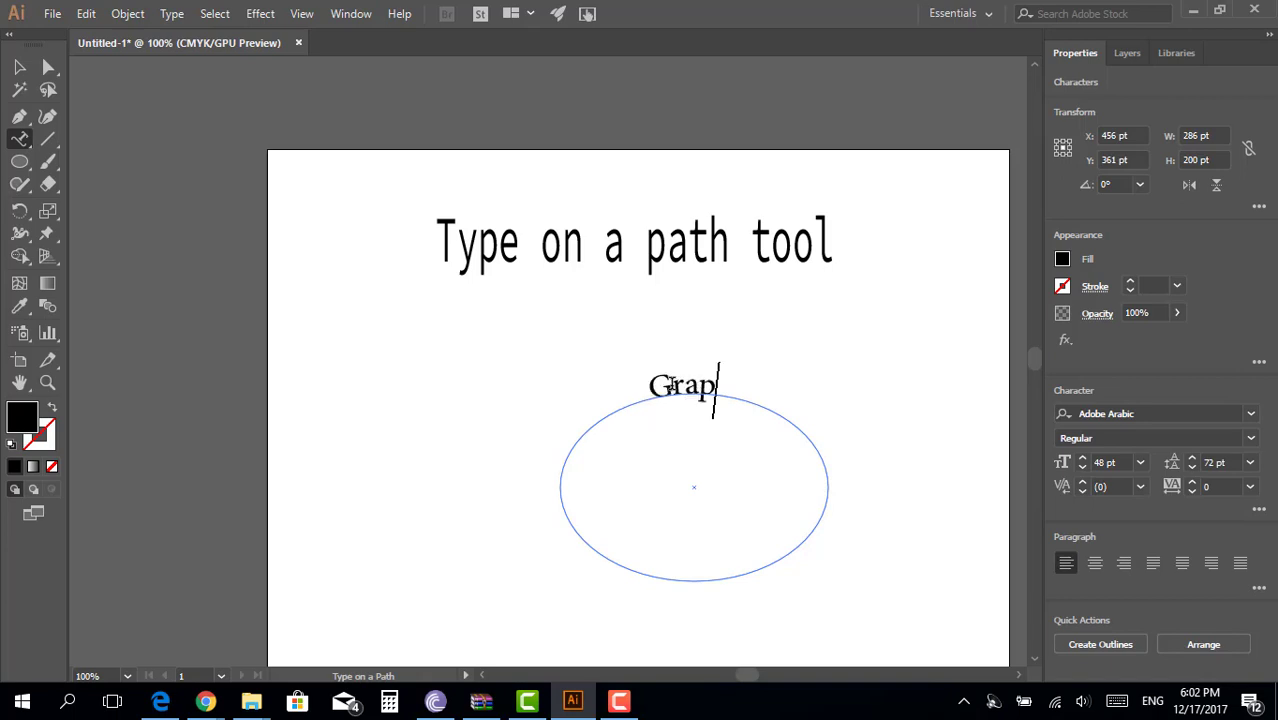
{"action": "type", "text": "hi"}
{"action": "type", "text": "c "}
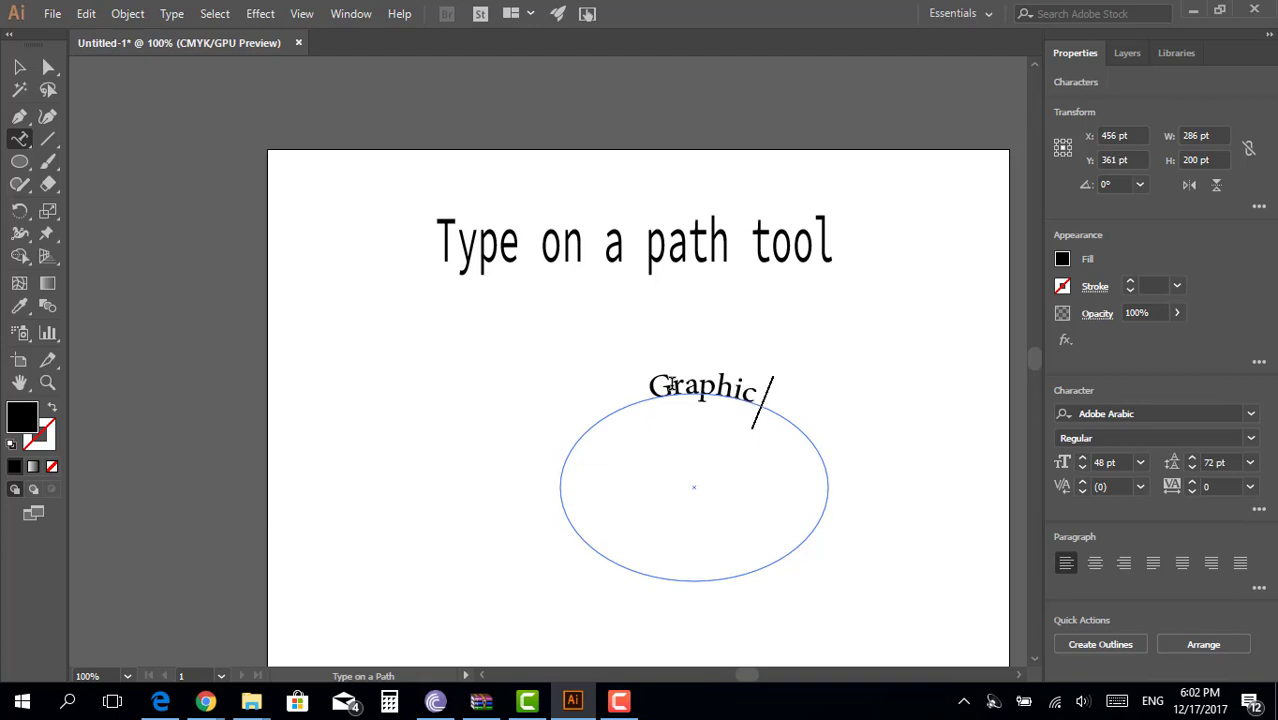
{"action": "type", "text": "De"}
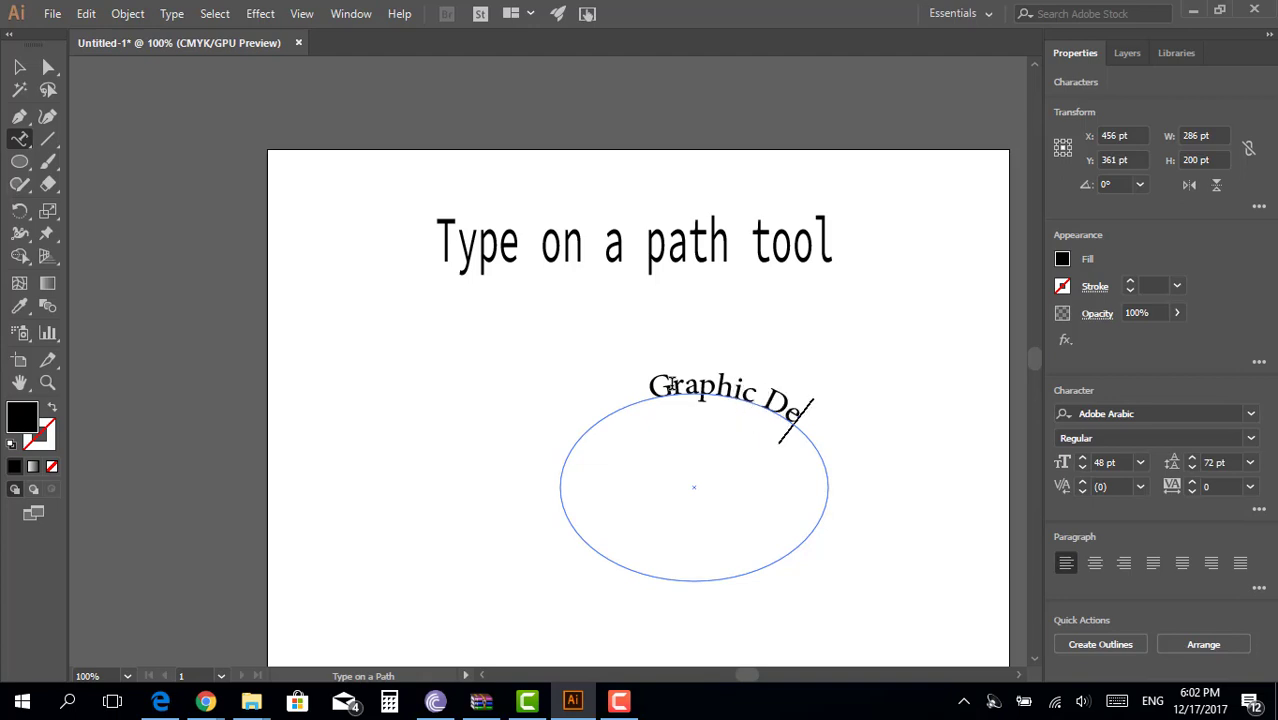
{"action": "type", "text": "signer"}
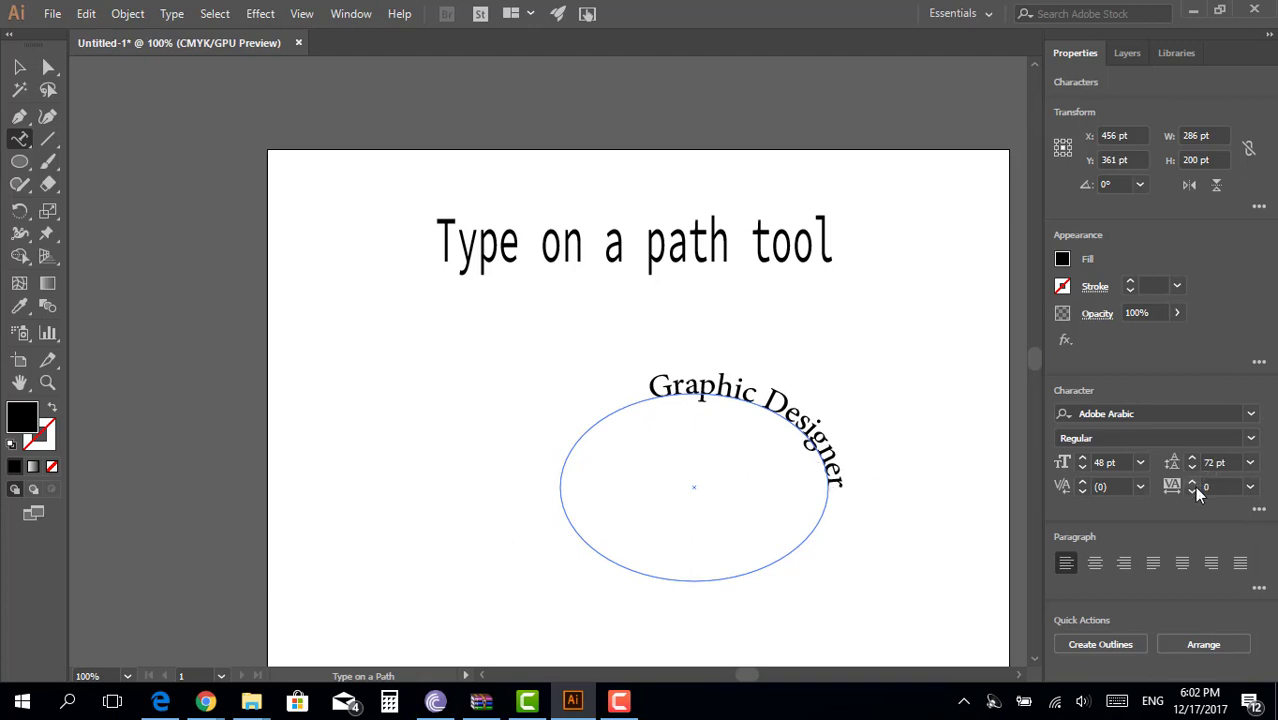
- Select all the 'Graphic Designer' path text and set it to 72 pt with 200 tracking
{"action": "left_click", "coordinate": [1249, 487]}
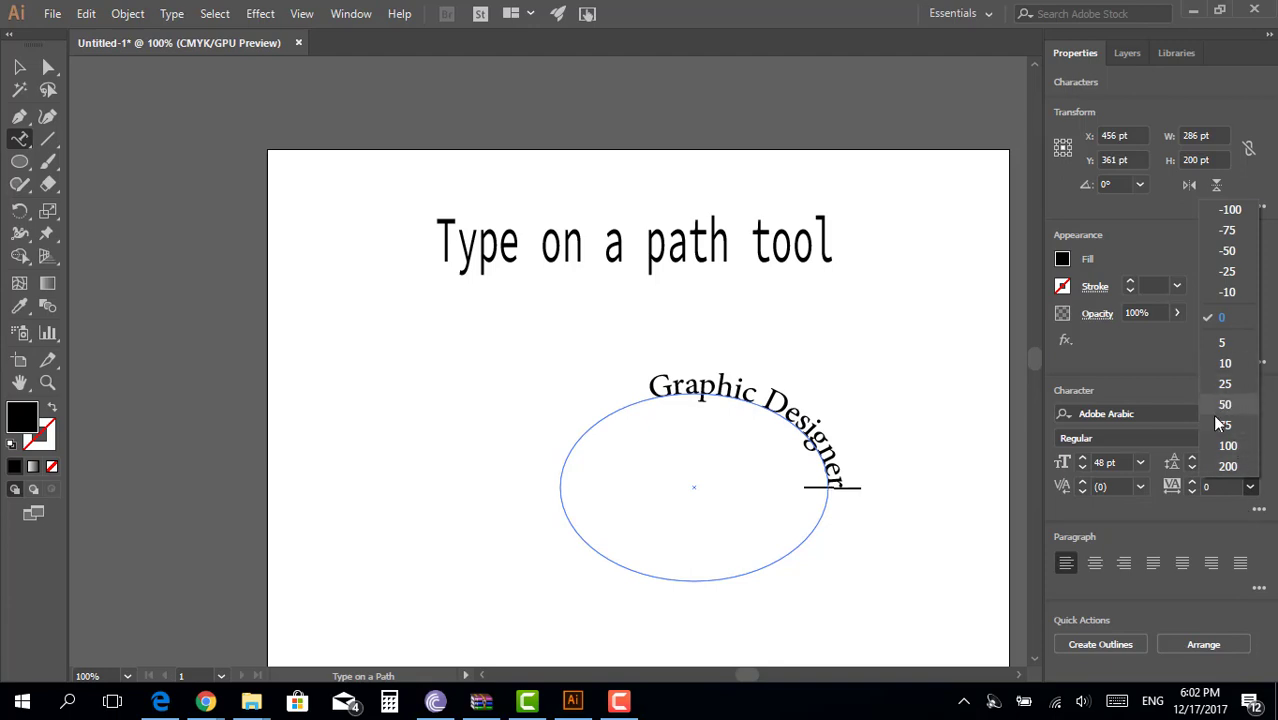
{"action": "left_click", "coordinate": [791, 418]}
{"action": "triple_click", "coordinate": [791, 418]}
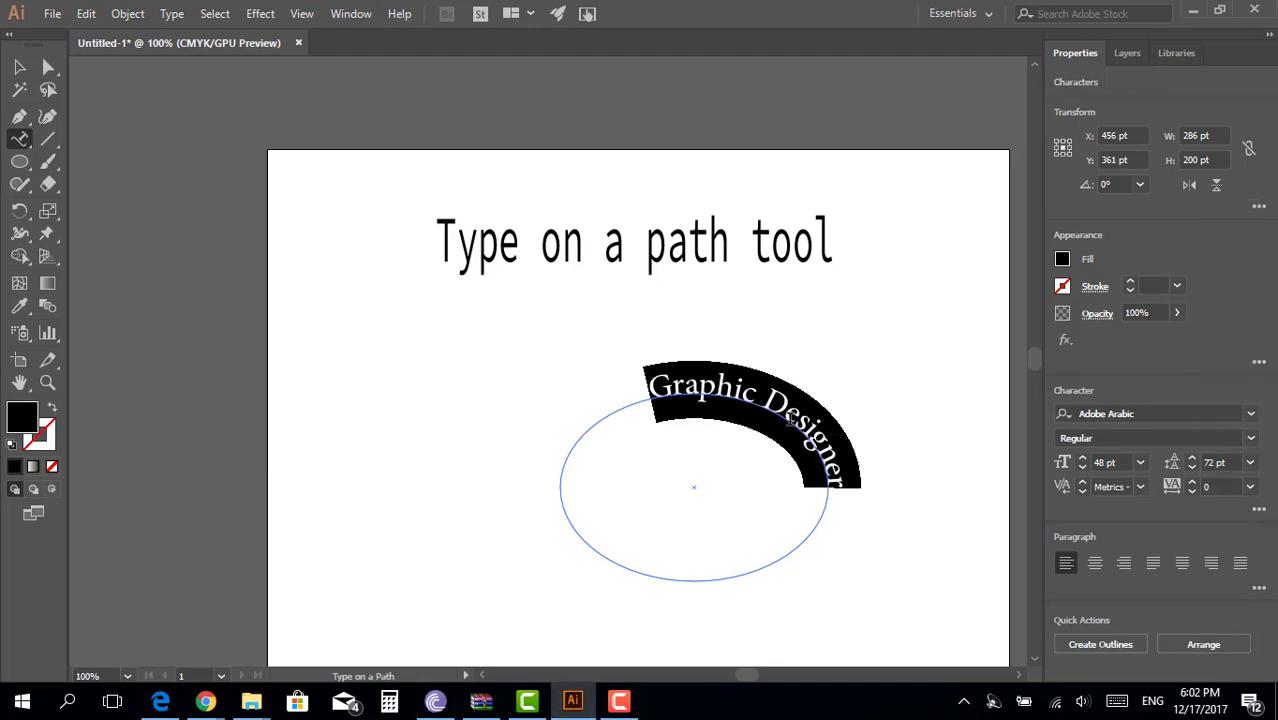
{"action": "left_click", "coordinate": [1250, 465]}
{"action": "left_click", "coordinate": [1256, 481]}
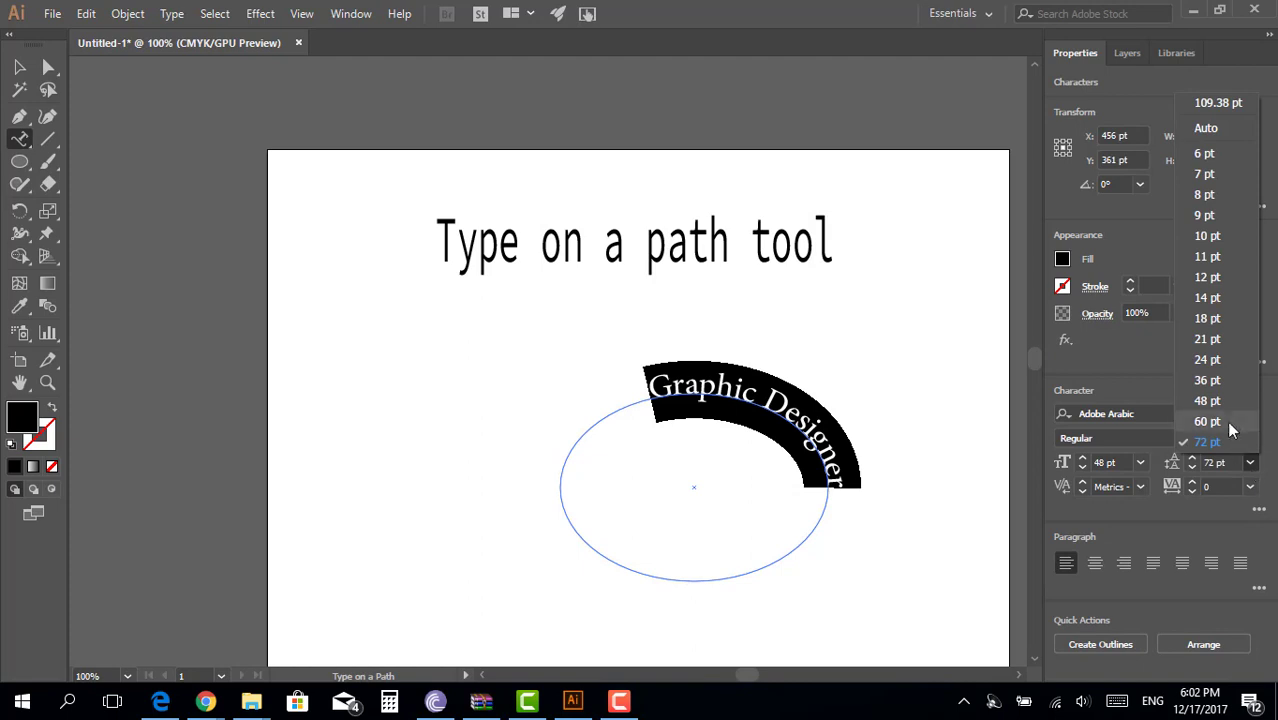
{"action": "left_click", "coordinate": [1250, 462]}
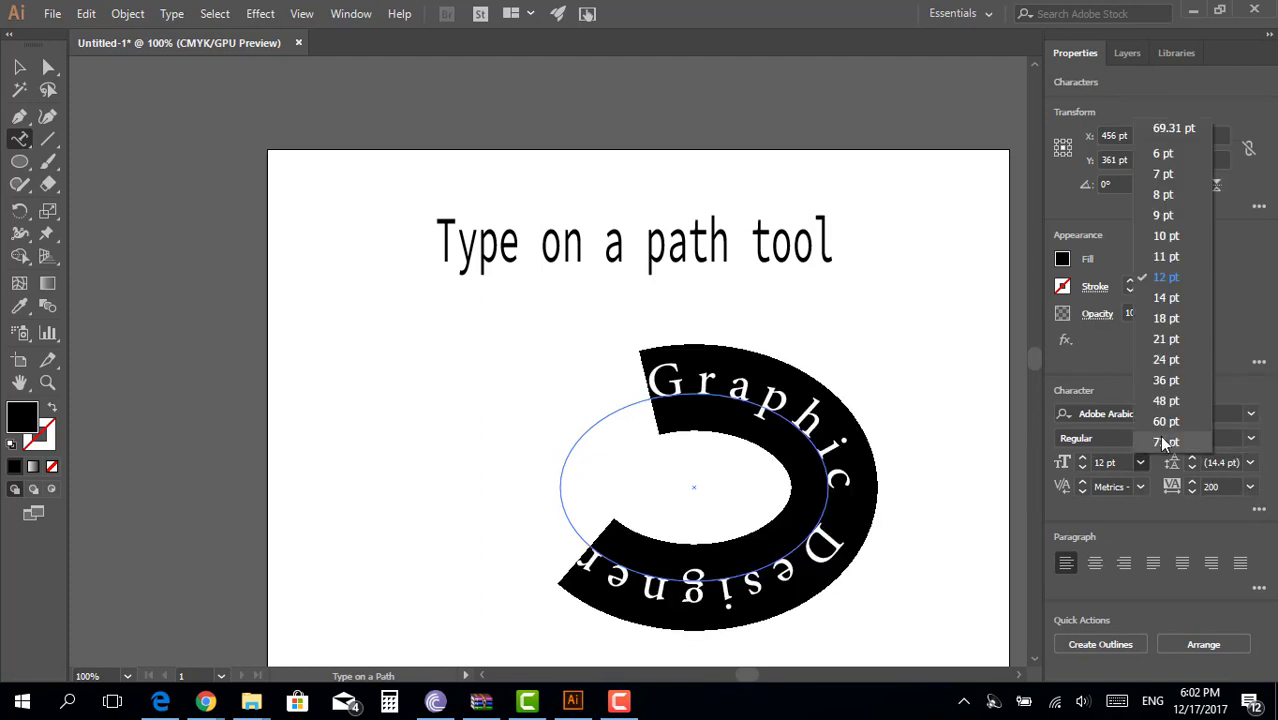
{"action": "left_click", "coordinate": [1165, 443]}
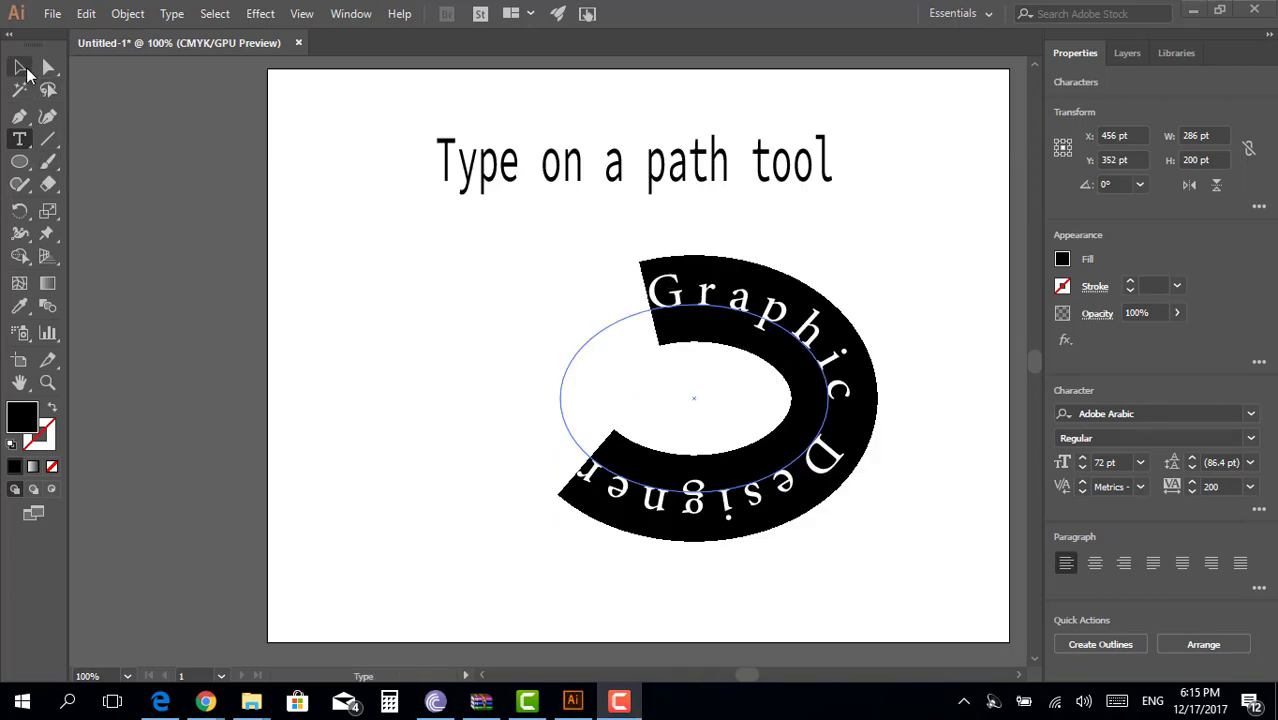
{"action": "left_click", "coordinate": [24, 70]}
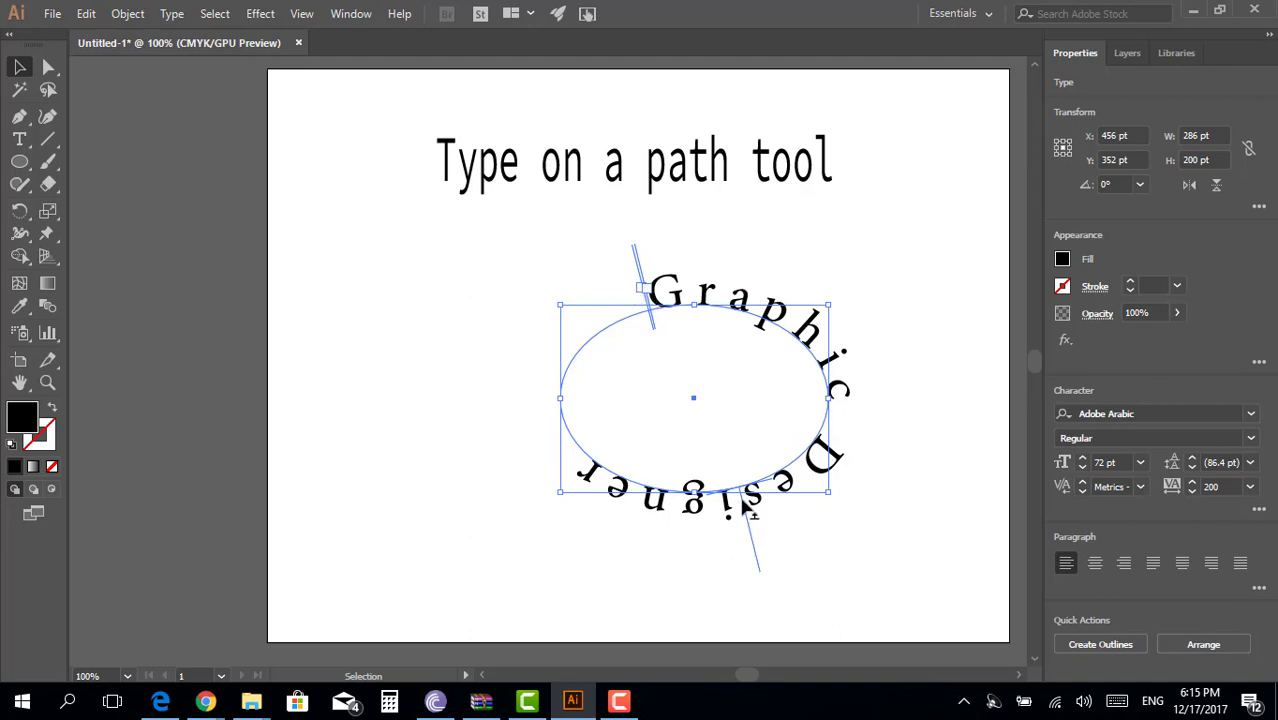
{"action": "mouse_move", "coordinate": [742, 510]}
{"action": "left_mouse_down"}
{"action": "mouse_move", "coordinate": [752, 444]}
{"action": "mouse_move", "coordinate": [728, 430]}
{"action": "left_mouse_up"}
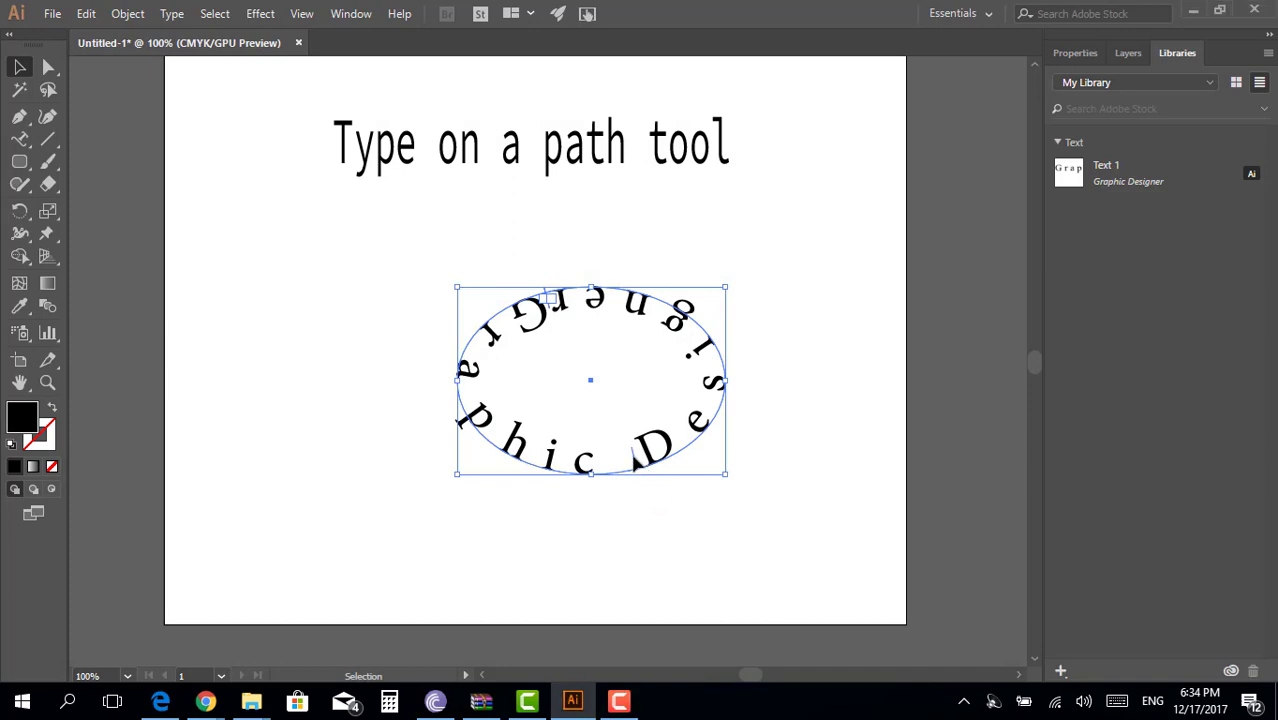
{"action": "left_click_drag", "start_coordinate": [636, 462], "coordinate": [646, 478]}
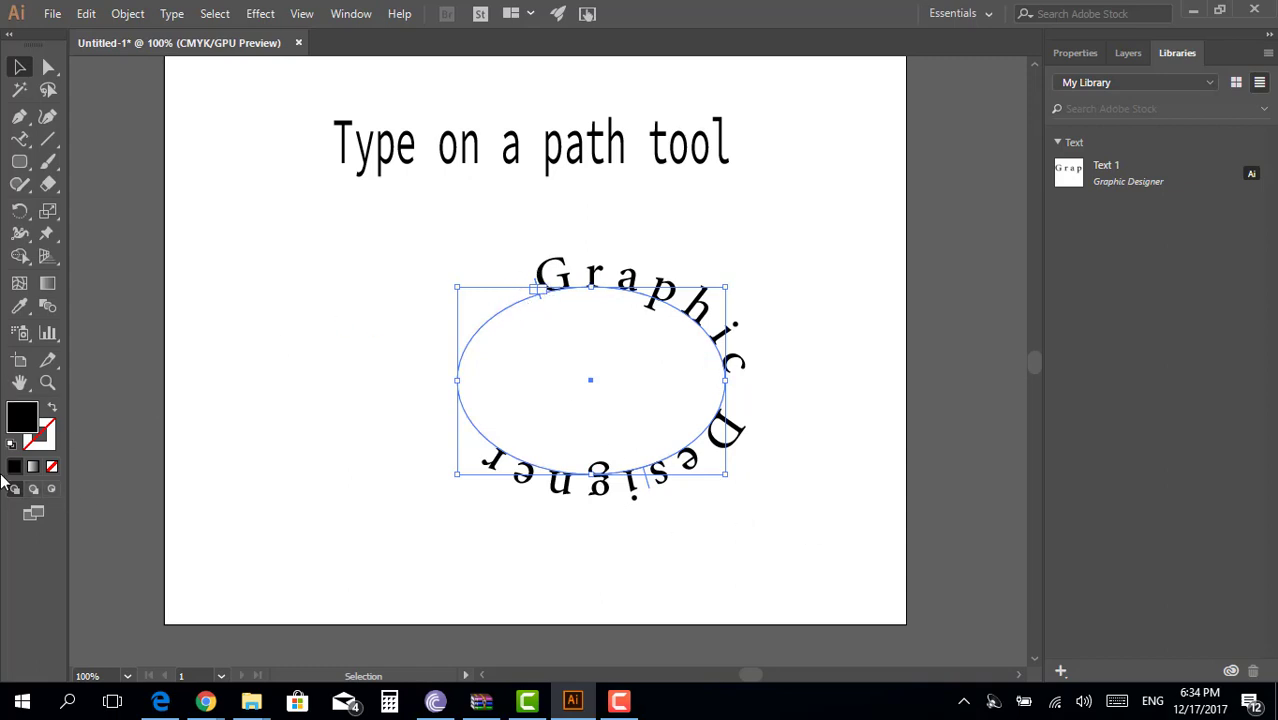
- Zoom to 400% on the start of the curved text, back out to 200%, then select the text
{"action": "left_click", "coordinate": [47, 382]}
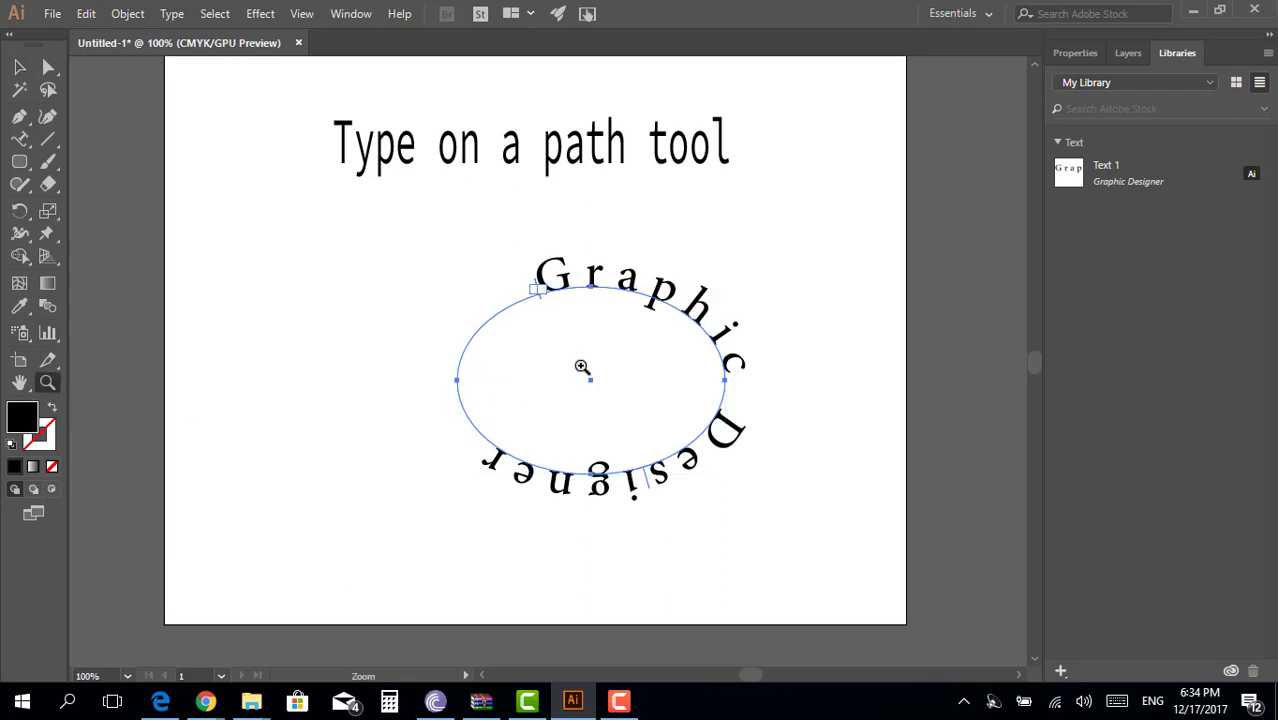
{"action": "left_click", "coordinate": [581, 362]}
{"action": "left_click", "coordinate": [513, 308]}
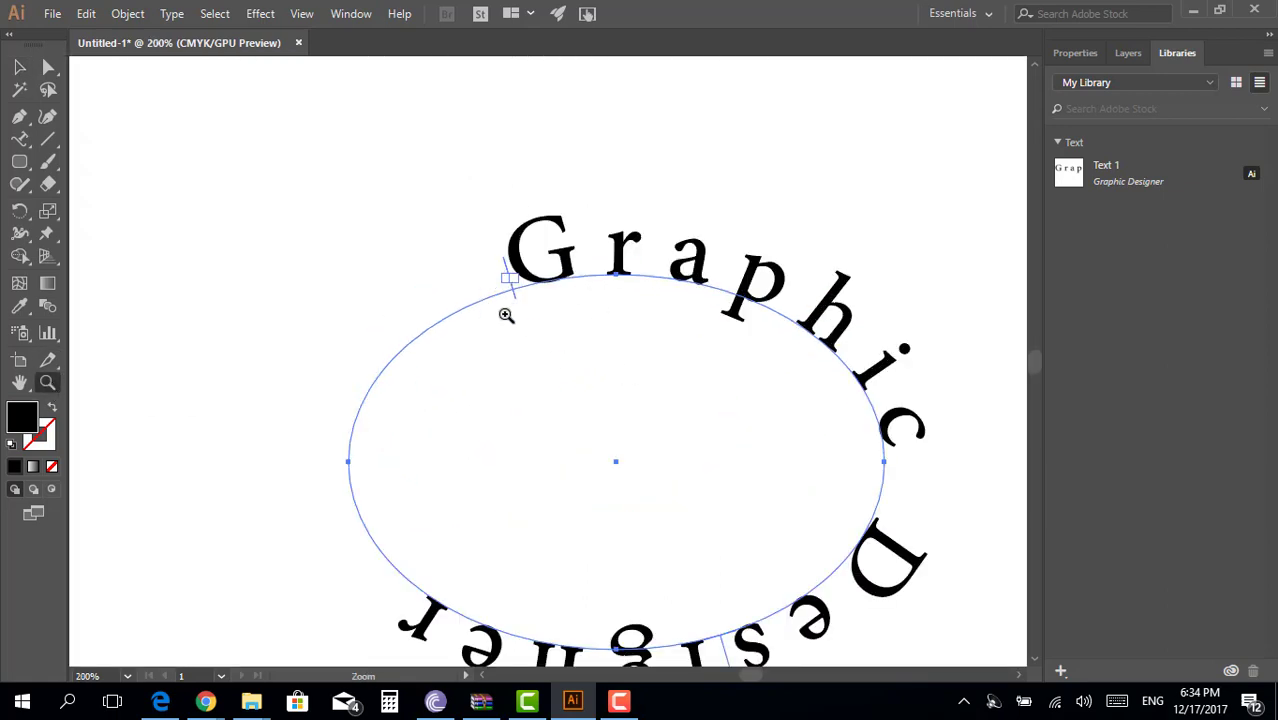
{"action": "left_click", "coordinate": [528, 308]}
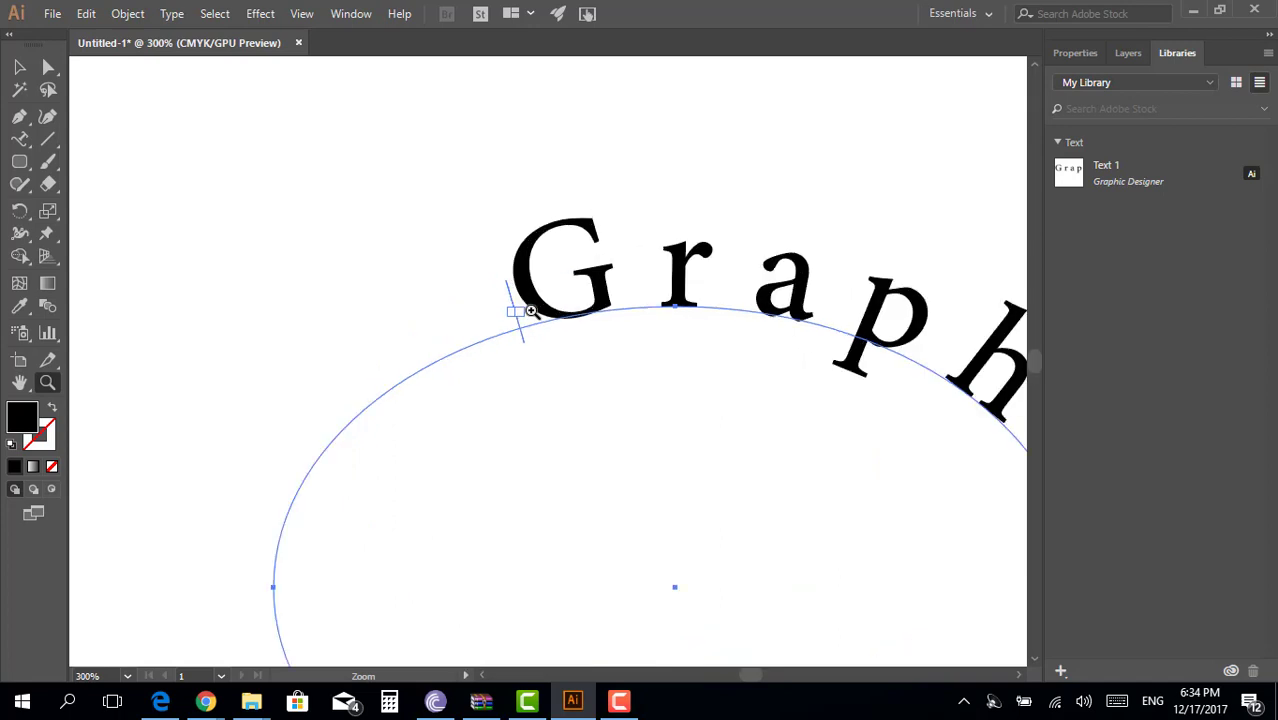
{"action": "left_click", "coordinate": [537, 363]}
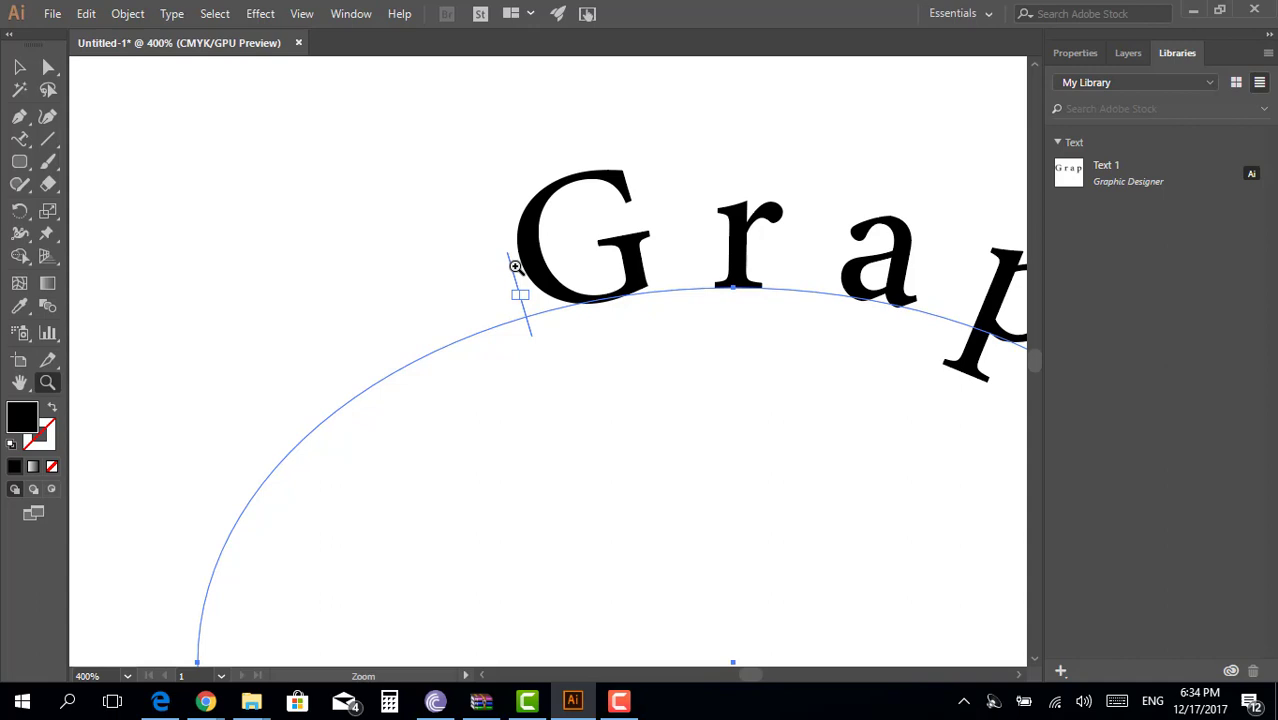
{"action": "left_click", "coordinate": [515, 267], "text": "alt"}
{"action": "left_click", "coordinate": [622, 458], "text": "alt"}
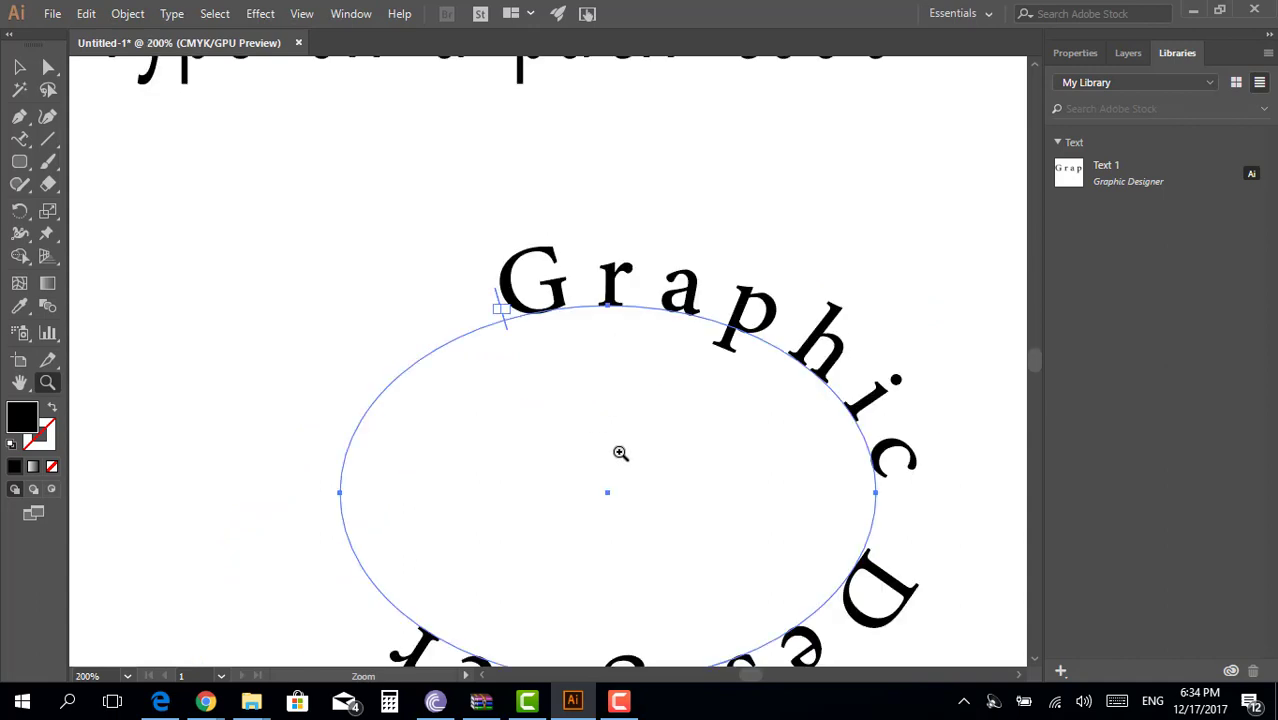
{"action": "left_click", "coordinate": [19, 67]}
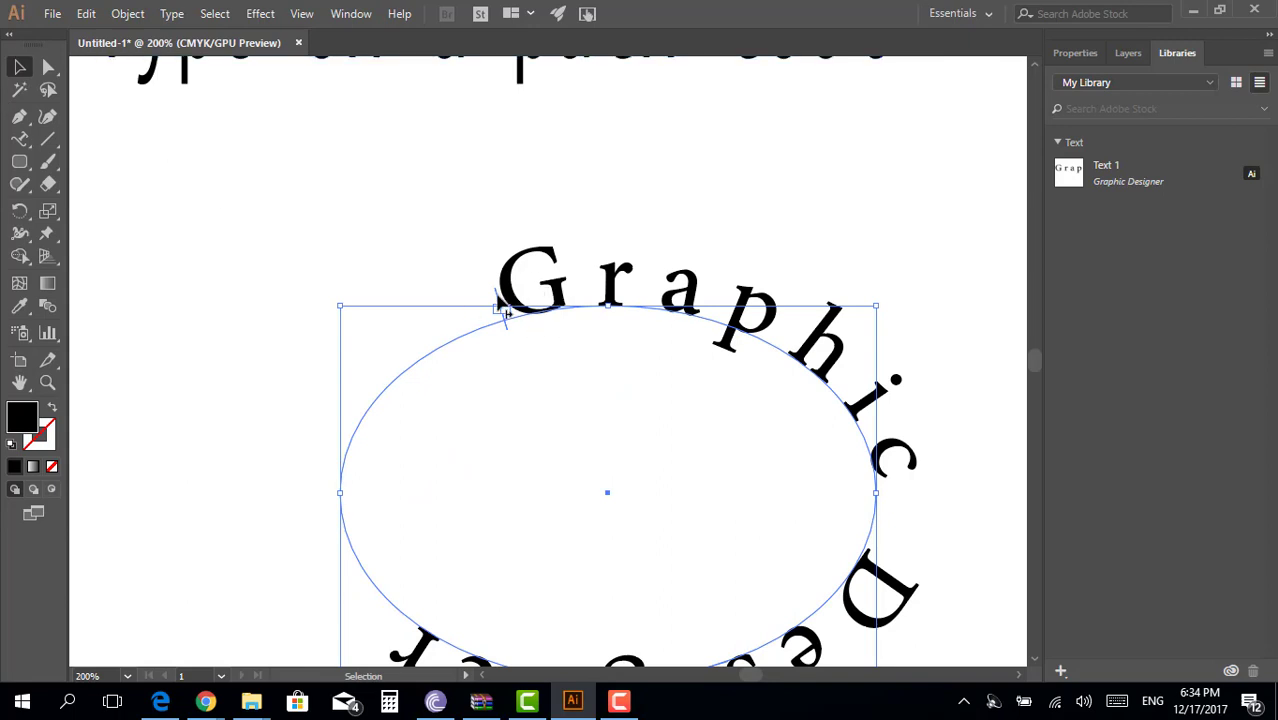
- Move the path text's start bracket around to the ellipse's upper right
{"action": "mouse_move", "coordinate": [503, 312]}
{"action": "left_mouse_down"}
{"action": "mouse_move", "coordinate": [368, 393]}
{"action": "mouse_move", "coordinate": [510, 633]}
{"action": "mouse_move", "coordinate": [726, 438]}
{"action": "left_mouse_up"}
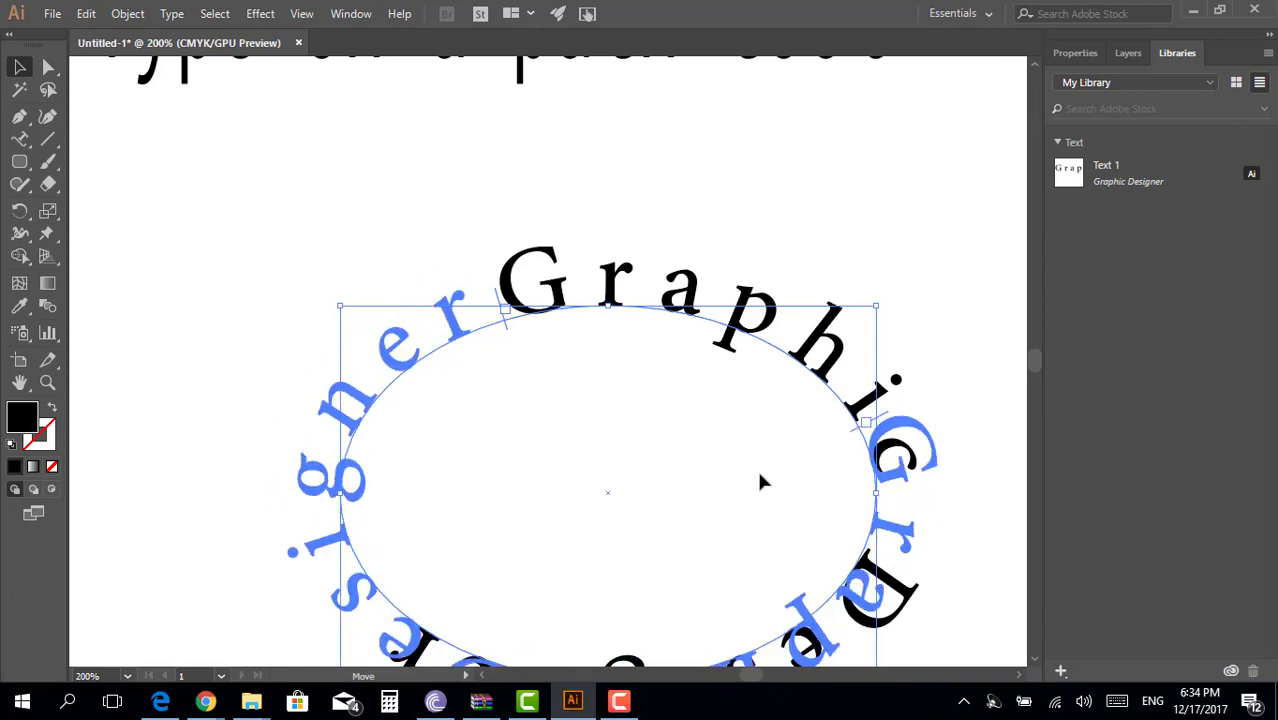
{"action": "left_click_drag", "start_coordinate": [726, 438], "coordinate": [729, 434]}
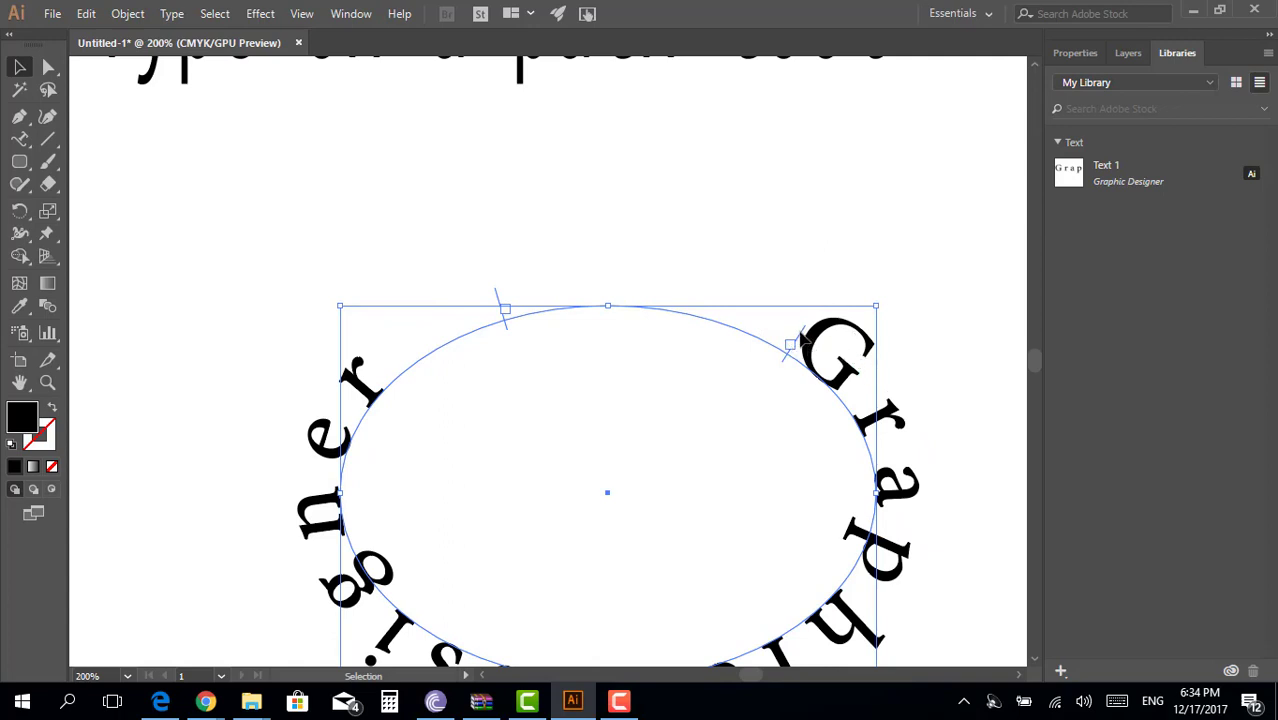
{"action": "left_click_drag", "start_coordinate": [800, 340], "coordinate": [795, 346]}
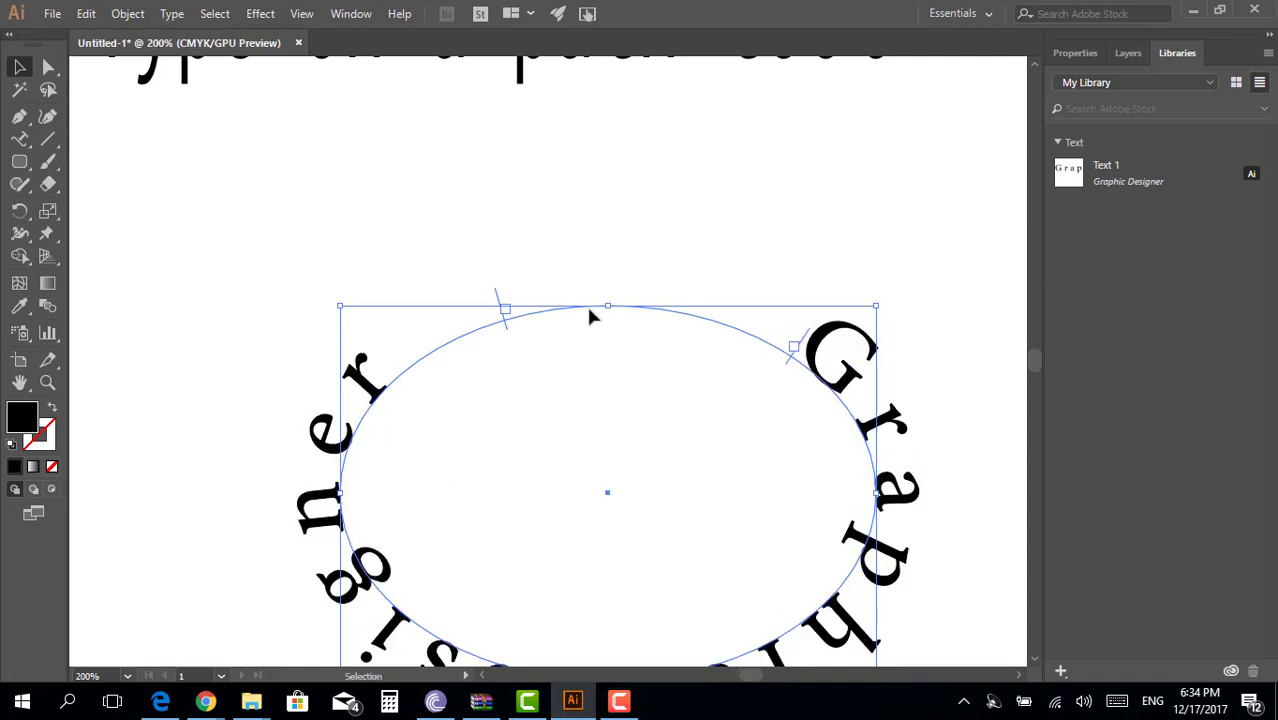
- Drag the end bracket down the left side and up to the upper left so 'Designer' shows fully
{"action": "left_click_drag", "start_coordinate": [499, 294], "coordinate": [408, 357]}
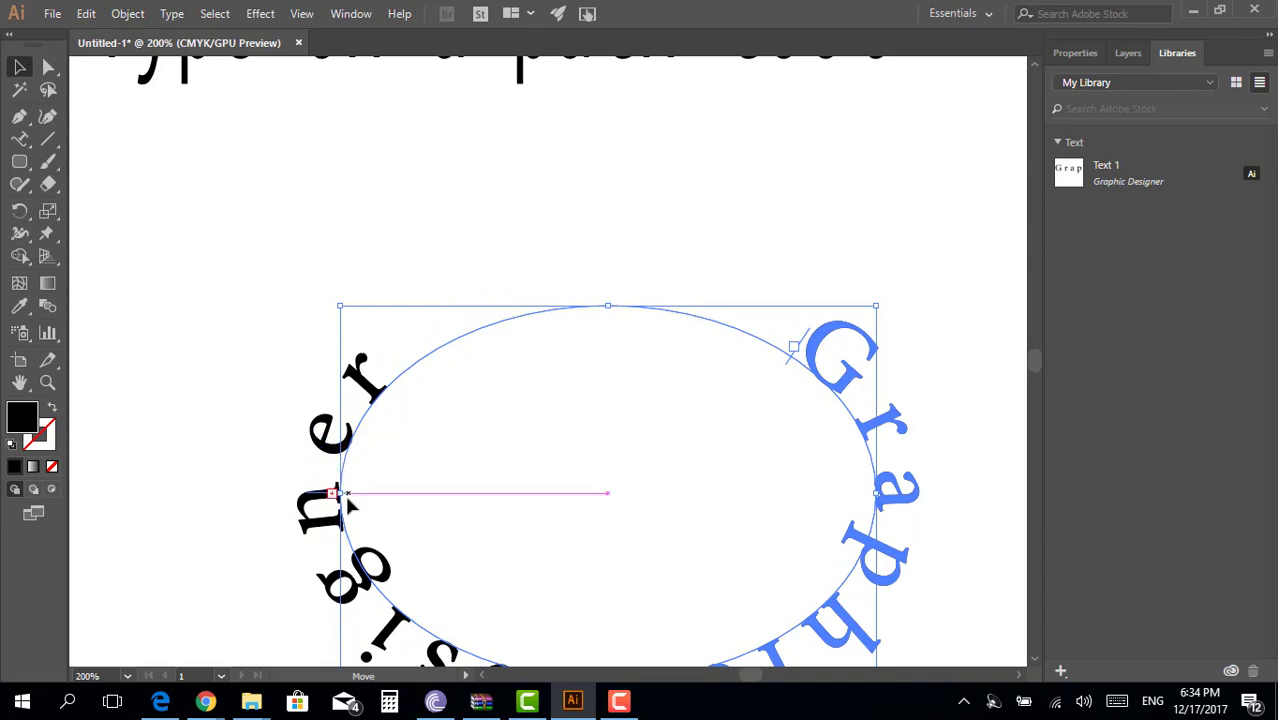
{"action": "left_click_drag", "start_coordinate": [408, 357], "coordinate": [343, 547]}
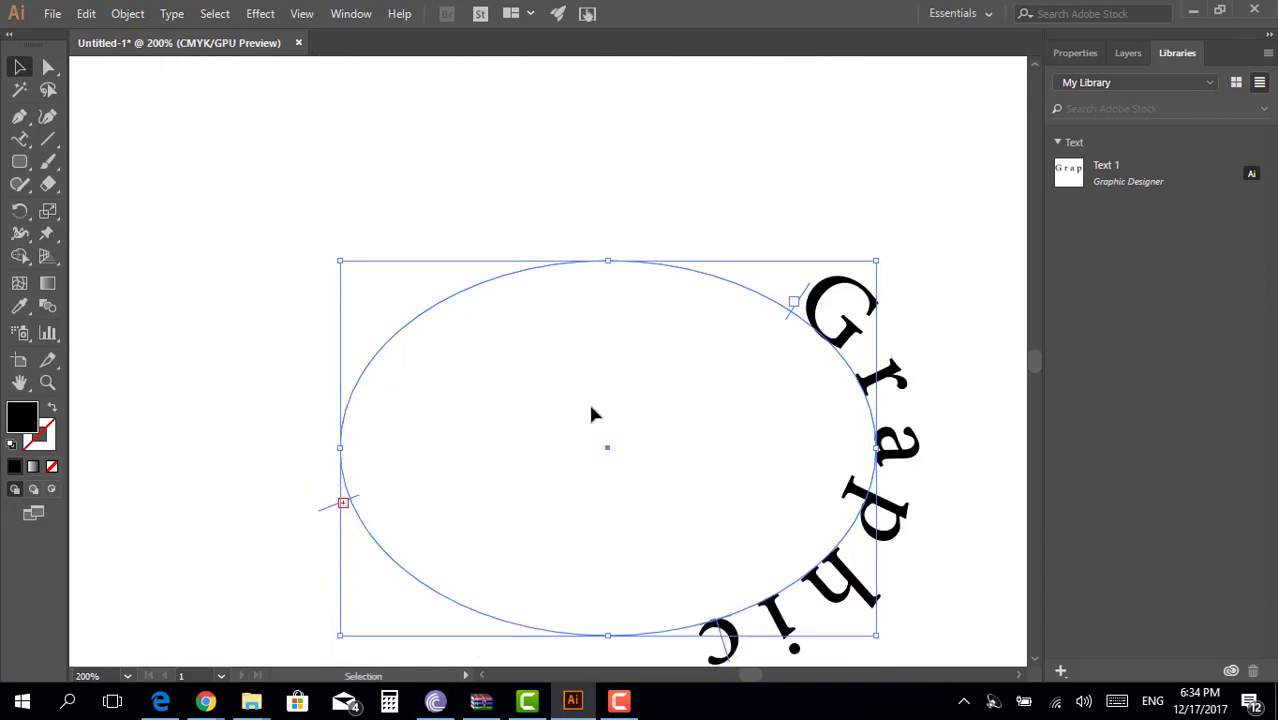
{"action": "scroll", "coordinate": [640, 440], "scroll_direction": "down", "scroll_amount": 2}
{"action": "scroll", "coordinate": [700, 470], "scroll_direction": "down", "scroll_amount": 1}
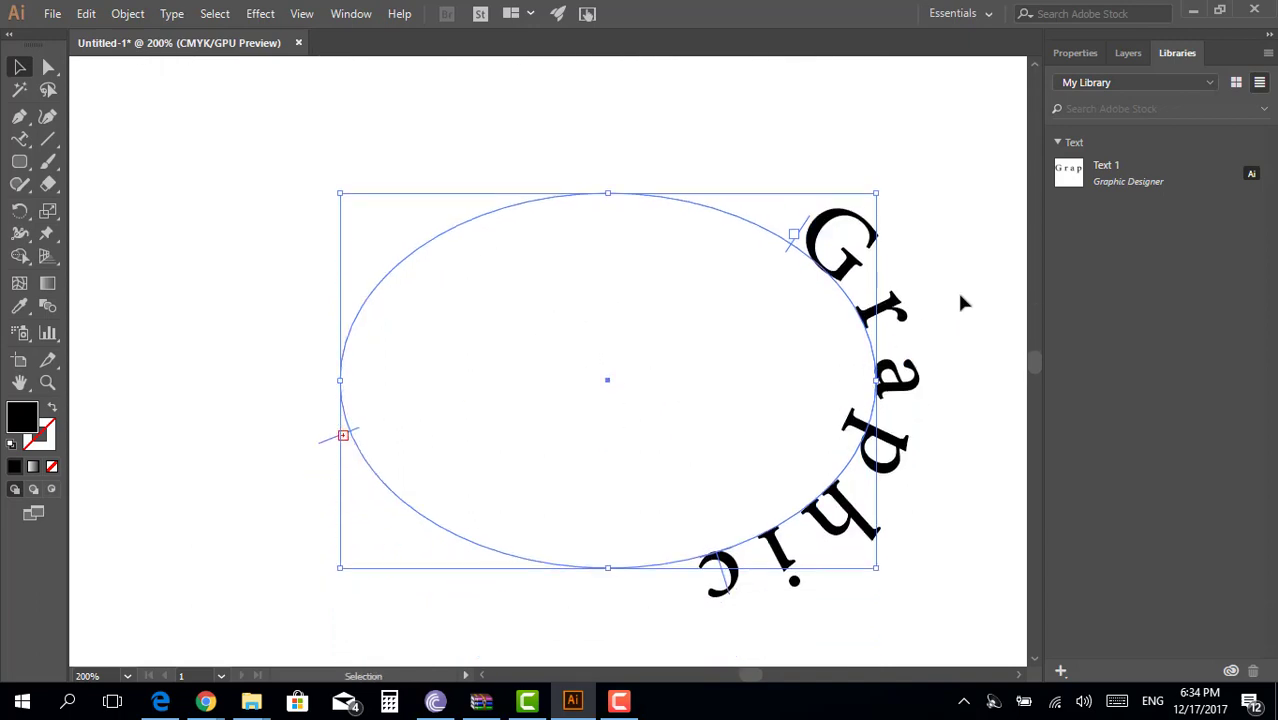
{"action": "mouse_move", "coordinate": [337, 445]}
{"action": "left_mouse_down"}
{"action": "mouse_move", "coordinate": [337, 334]}
{"action": "mouse_move", "coordinate": [351, 437]}
{"action": "mouse_move", "coordinate": [385, 487]}
{"action": "mouse_move", "coordinate": [365, 322]}
{"action": "mouse_move", "coordinate": [425, 247]}
{"action": "mouse_move", "coordinate": [500, 226]}
{"action": "mouse_move", "coordinate": [391, 283]}
{"action": "mouse_move", "coordinate": [375, 468]}
{"action": "mouse_move", "coordinate": [393, 461]}
{"action": "mouse_move", "coordinate": [398, 262]}
{"action": "left_mouse_up"}
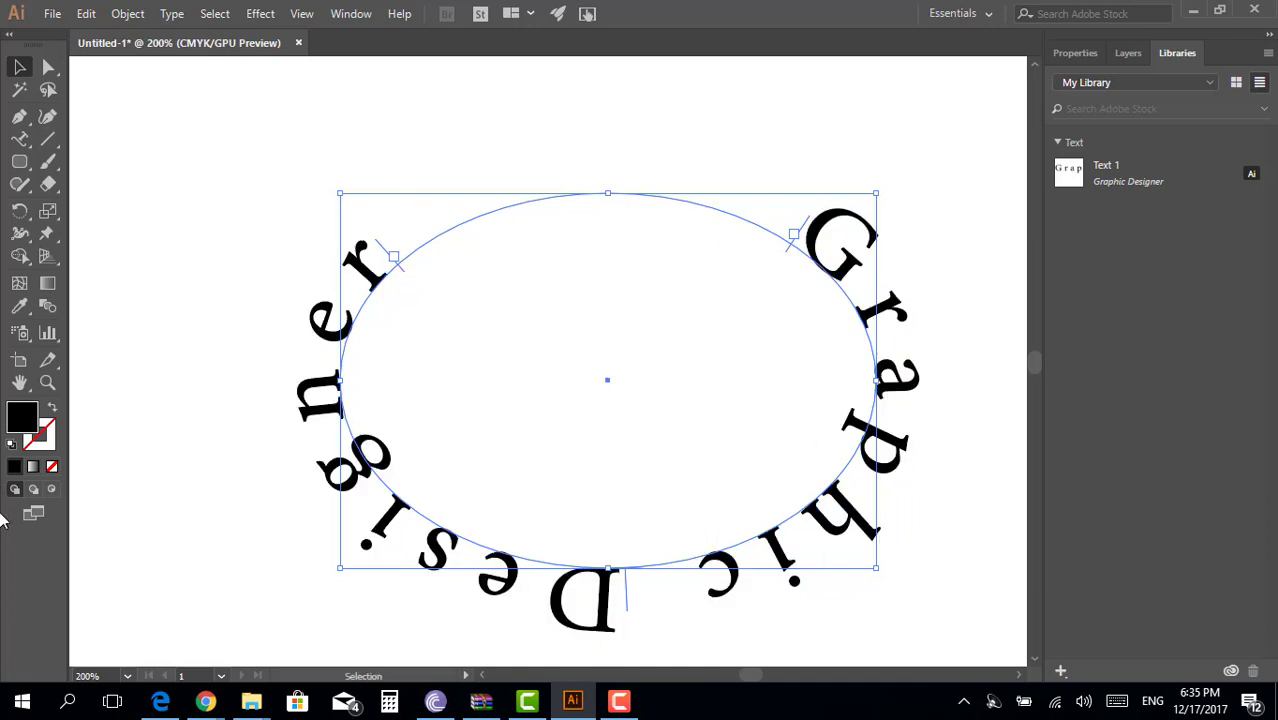
{"action": "left_click", "coordinate": [47, 382]}
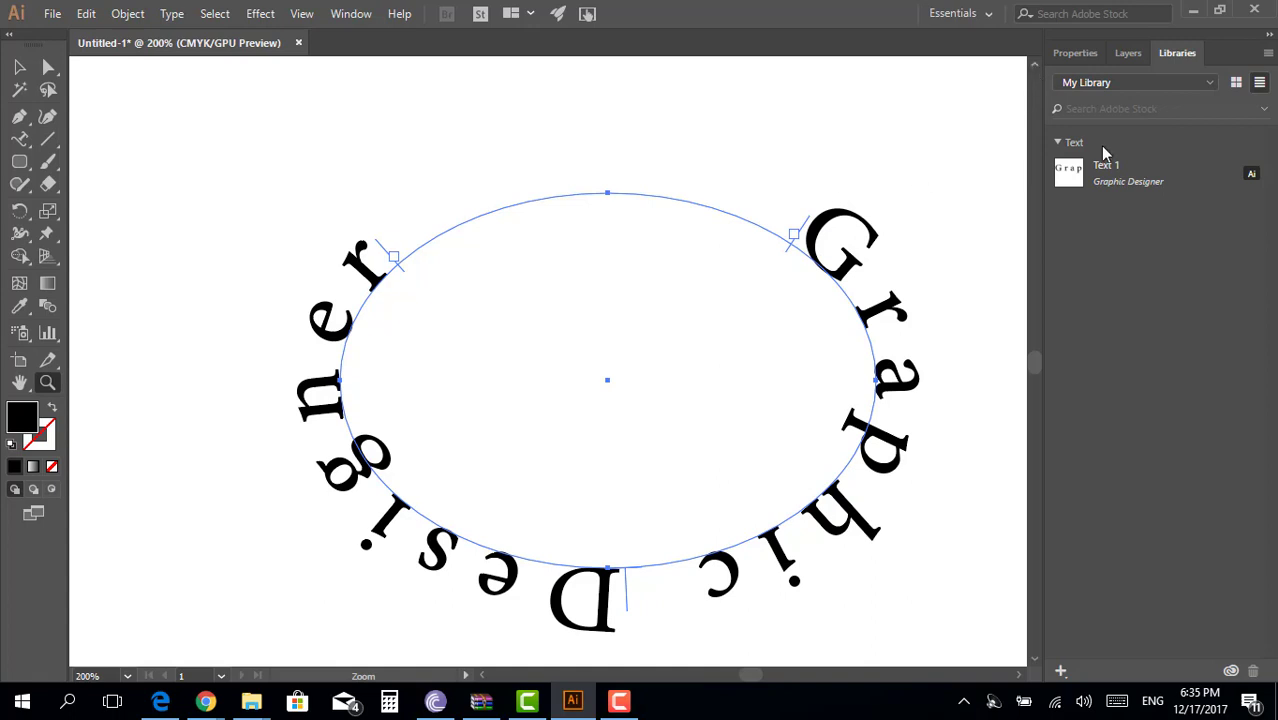
- Show the Properties panel and zoom out to 66.67% to see the whole artboard
{"action": "left_click", "coordinate": [1080, 54]}
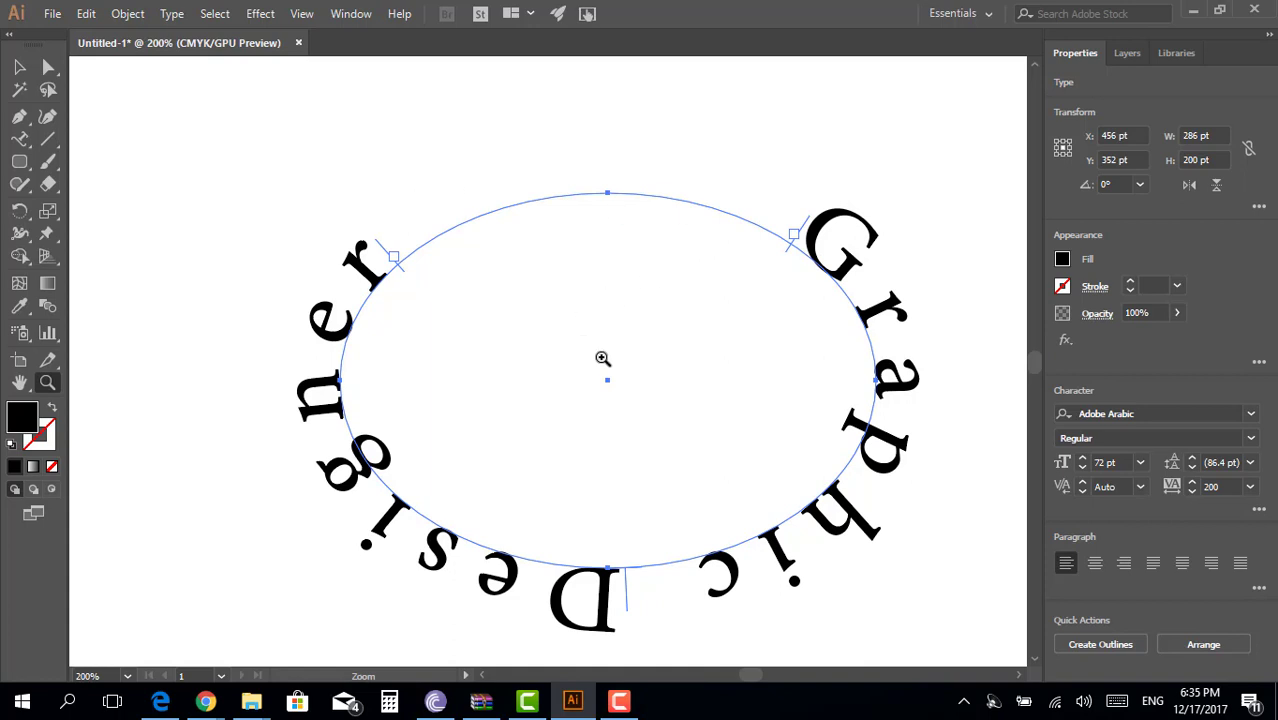
{"action": "left_click", "coordinate": [600, 425], "text": "alt"}
{"action": "left_click", "coordinate": [599, 422], "text": "alt"}
{"action": "left_click", "coordinate": [593, 374], "text": "alt"}
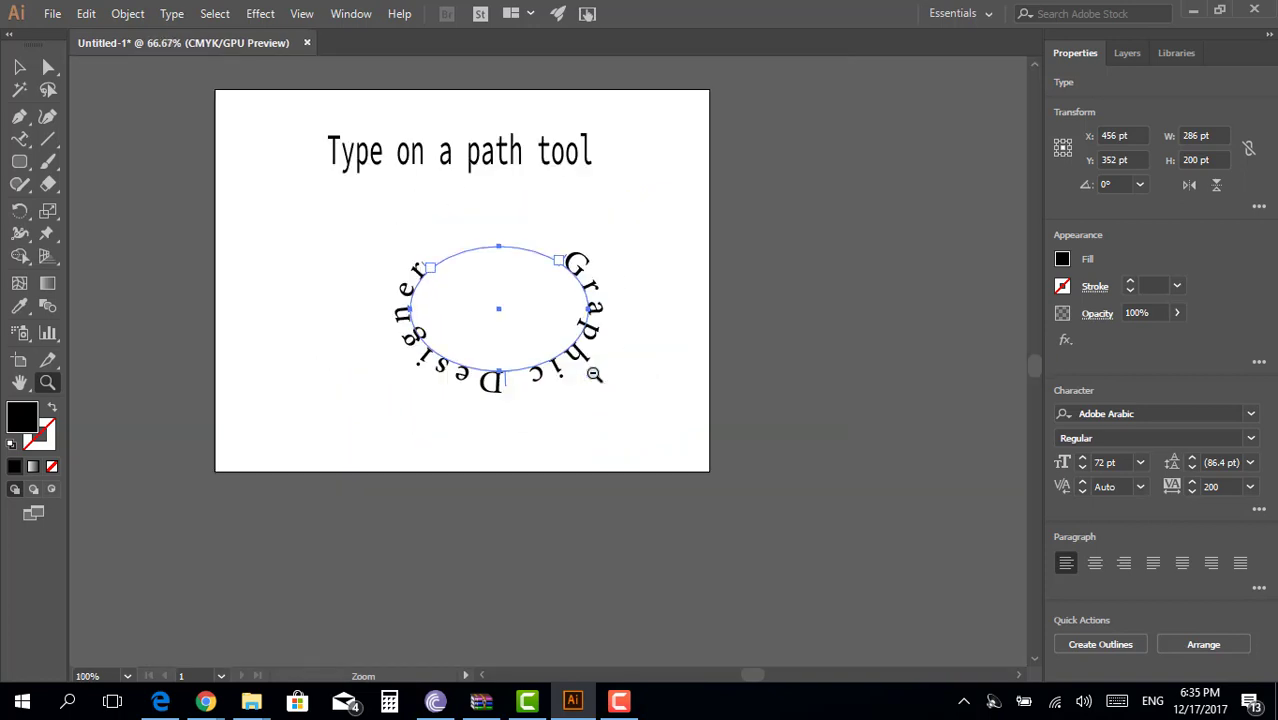